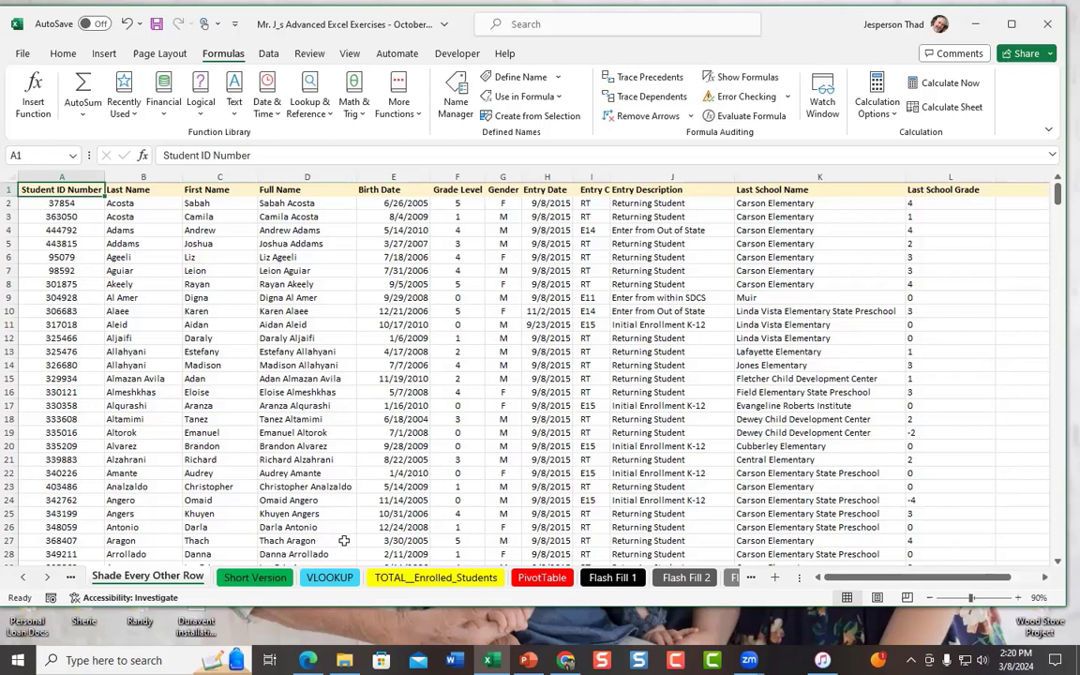
Convert the student data range $A$1:$L$500 into a table with headers
{"action": "left_click", "coordinate": [105, 54]}
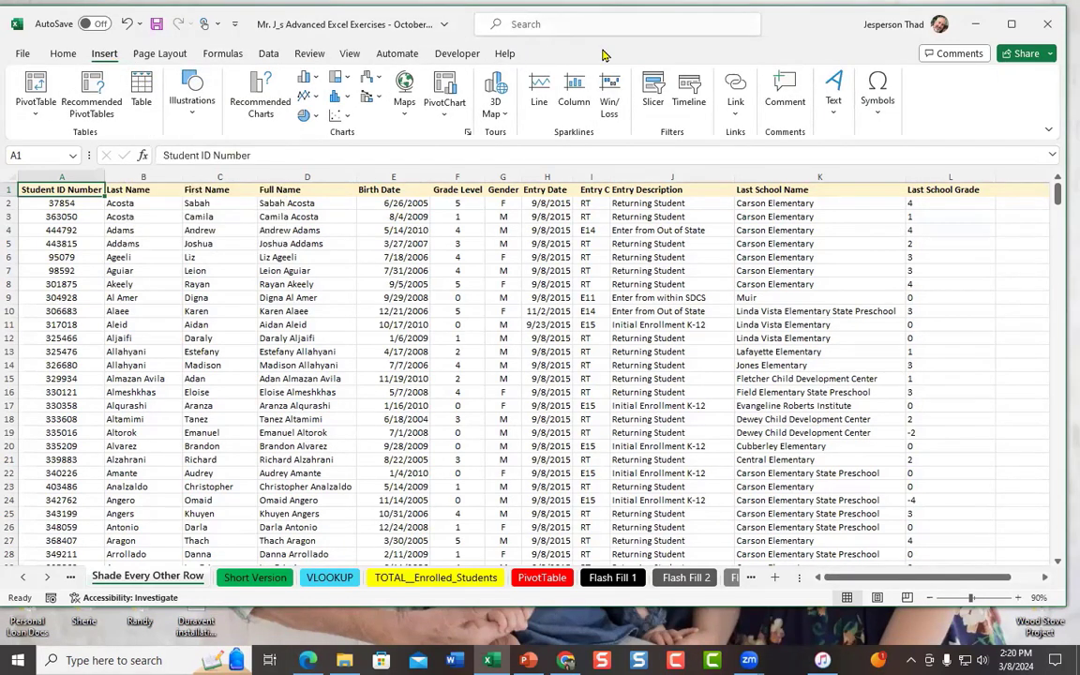
{"action": "left_click", "coordinate": [141, 93]}
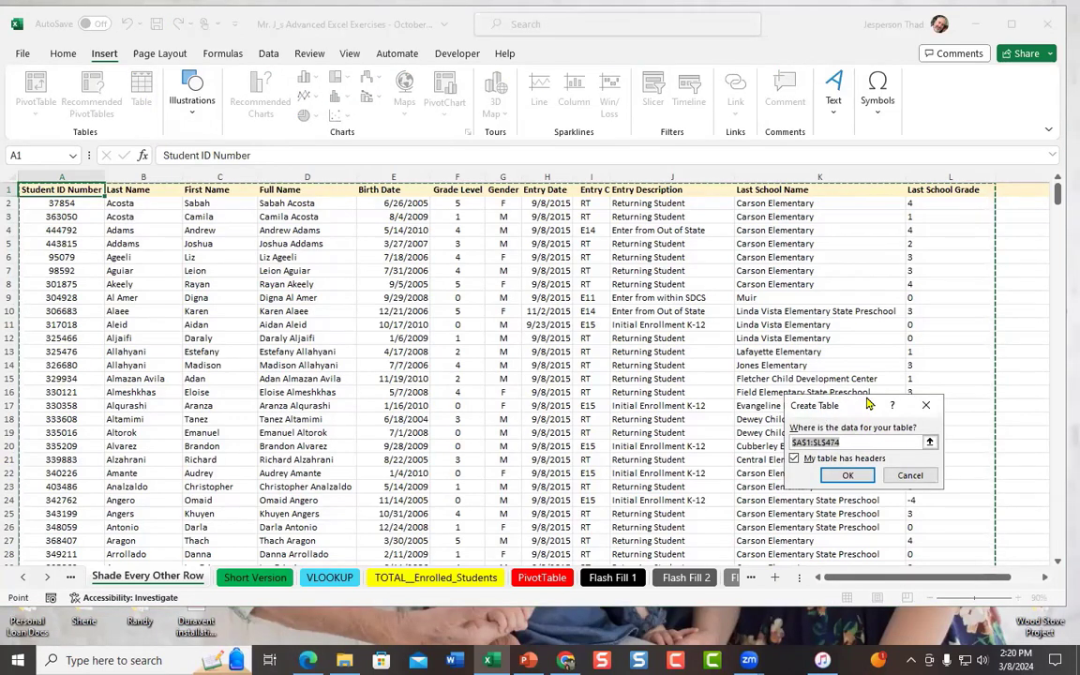
{"action": "left_click_drag", "start_coordinate": [868, 403], "coordinate": [670, 266]}
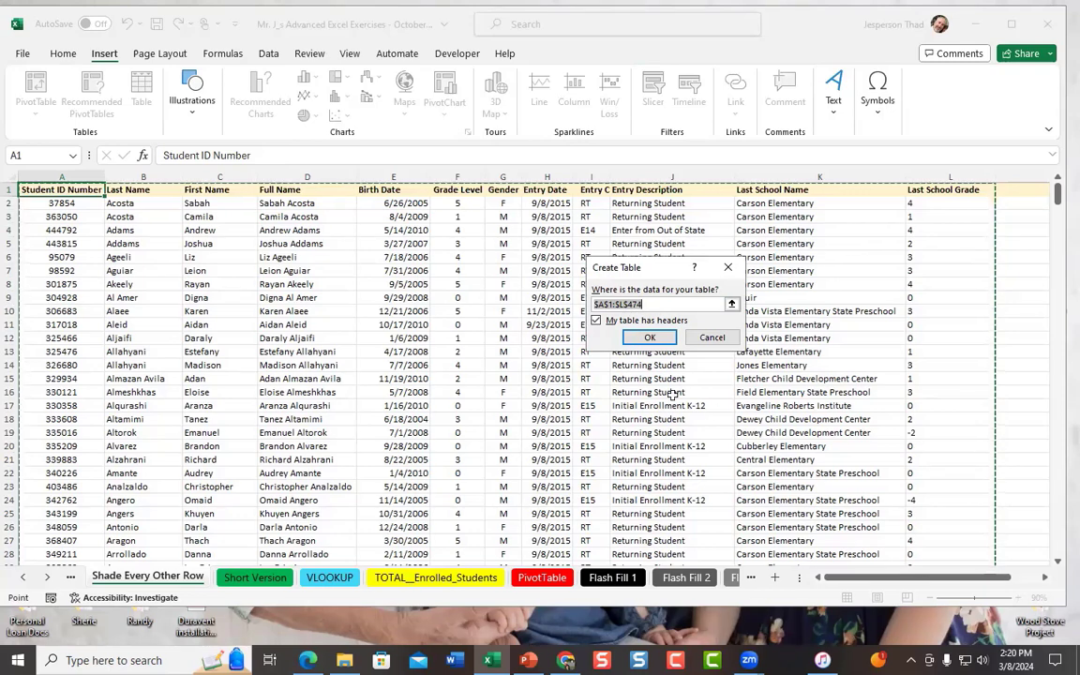
{"action": "left_click", "coordinate": [645, 304]}
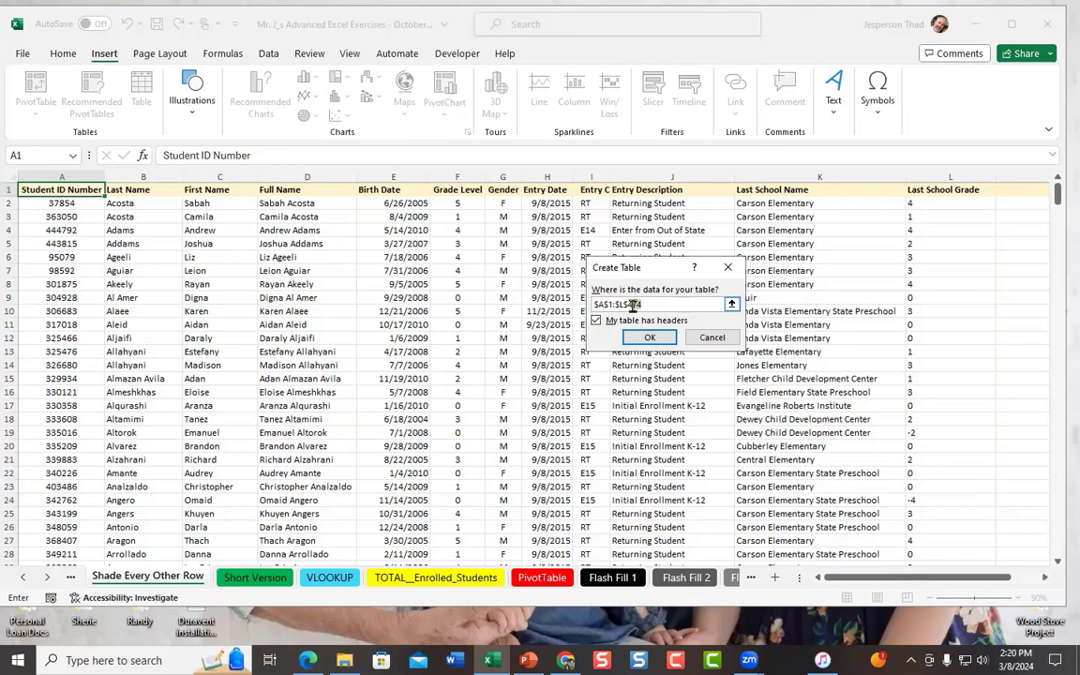
{"action": "left_click_drag", "start_coordinate": [630, 305], "coordinate": [669, 319]}
{"action": "type", "text": "500"}
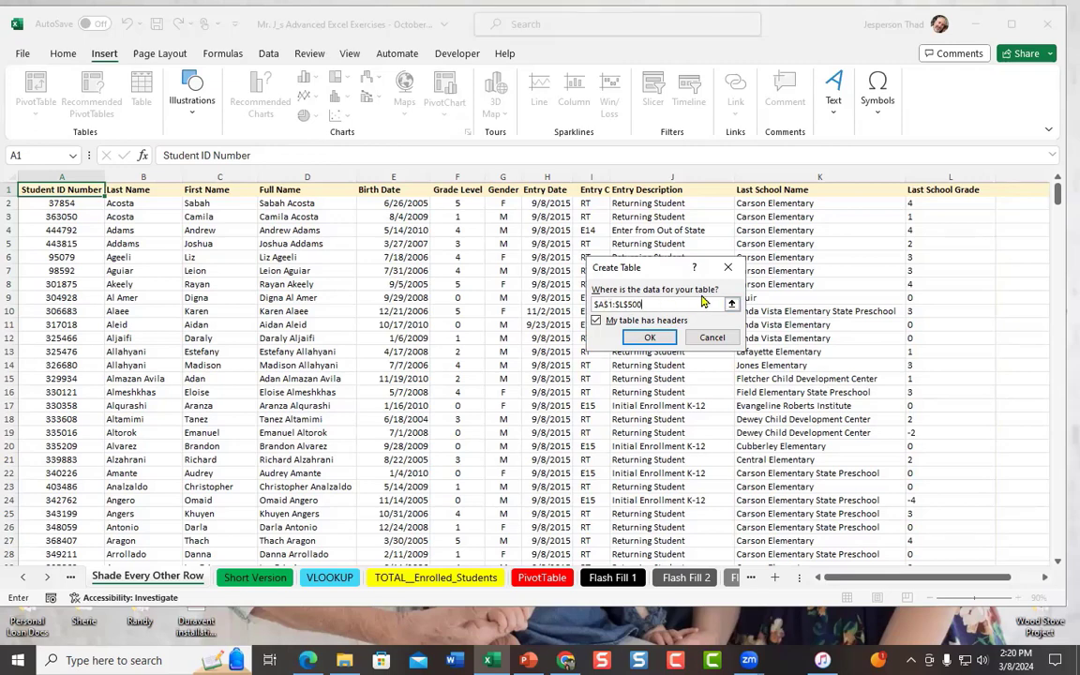
{"action": "left_click", "coordinate": [648, 340]}
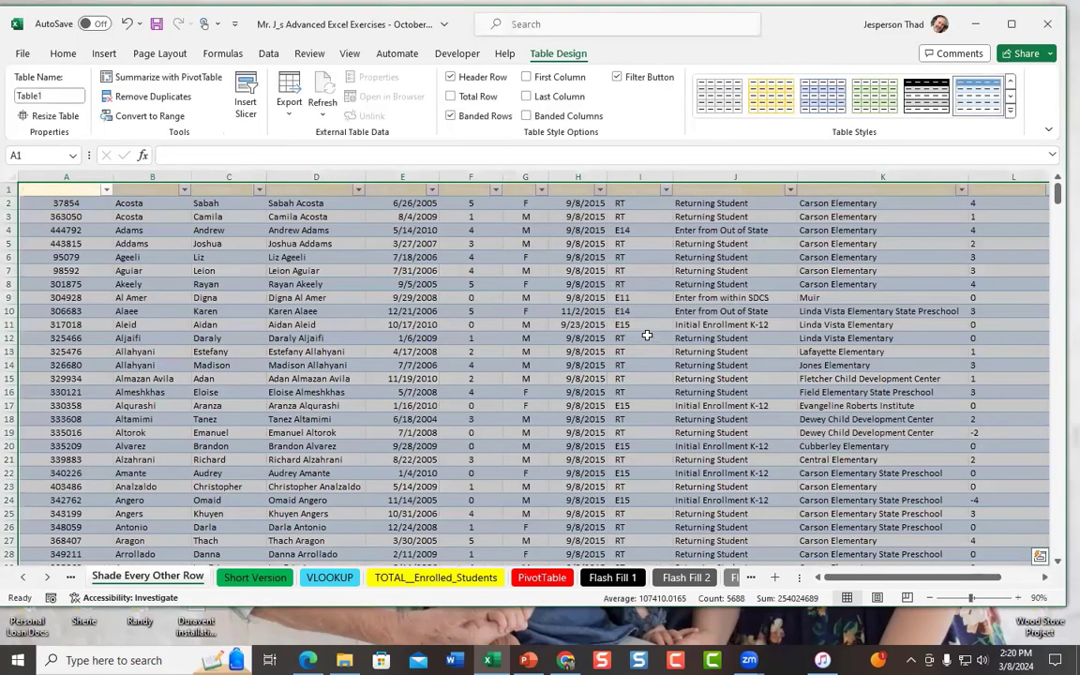
Apply the Blue, Table Style Medium 2 style to the student table
{"action": "left_click", "coordinate": [38, 190]}
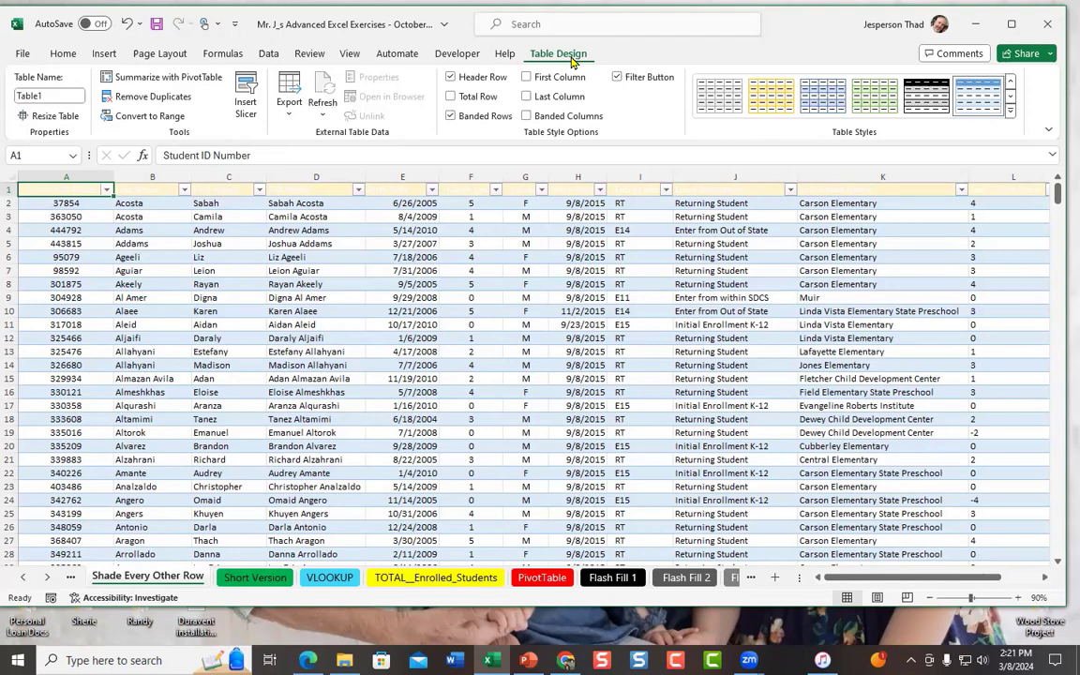
{"action": "left_click", "coordinate": [1010, 107]}
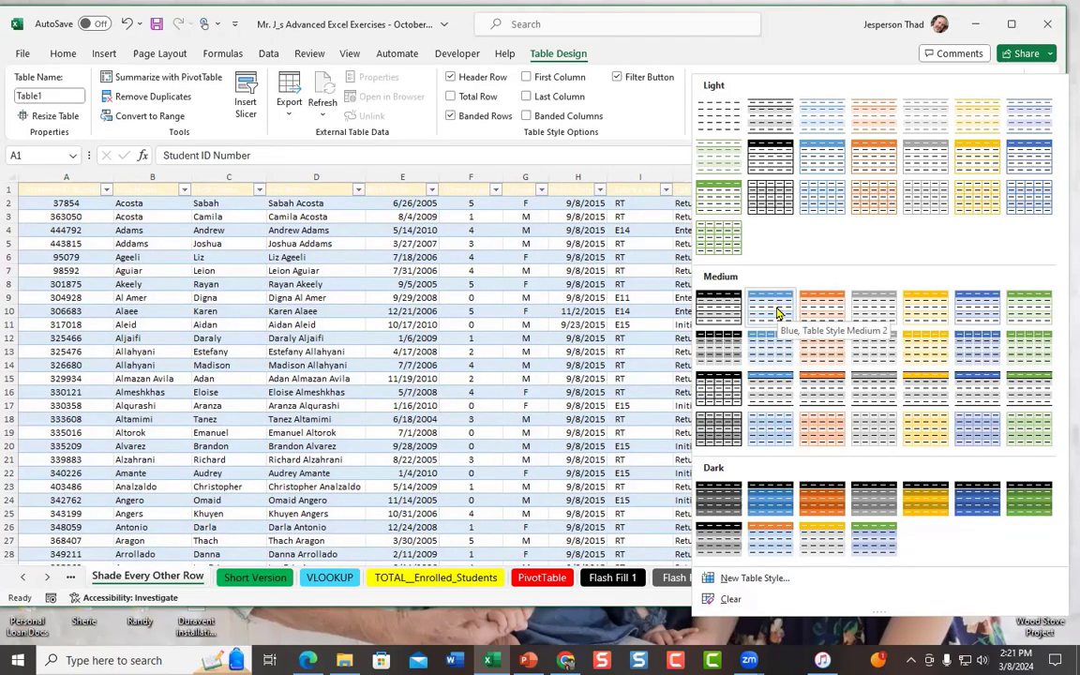
{"action": "left_click", "coordinate": [776, 312]}
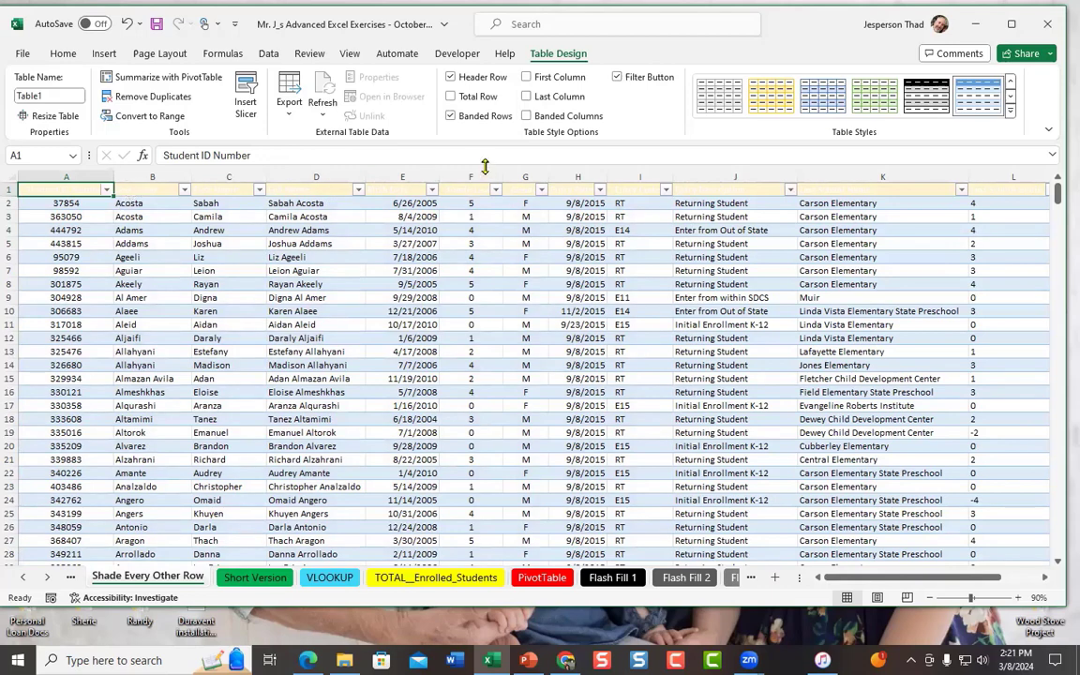
Change the font colour of the table's header row in row 1 to black
{"action": "left_click", "coordinate": [10, 188]}
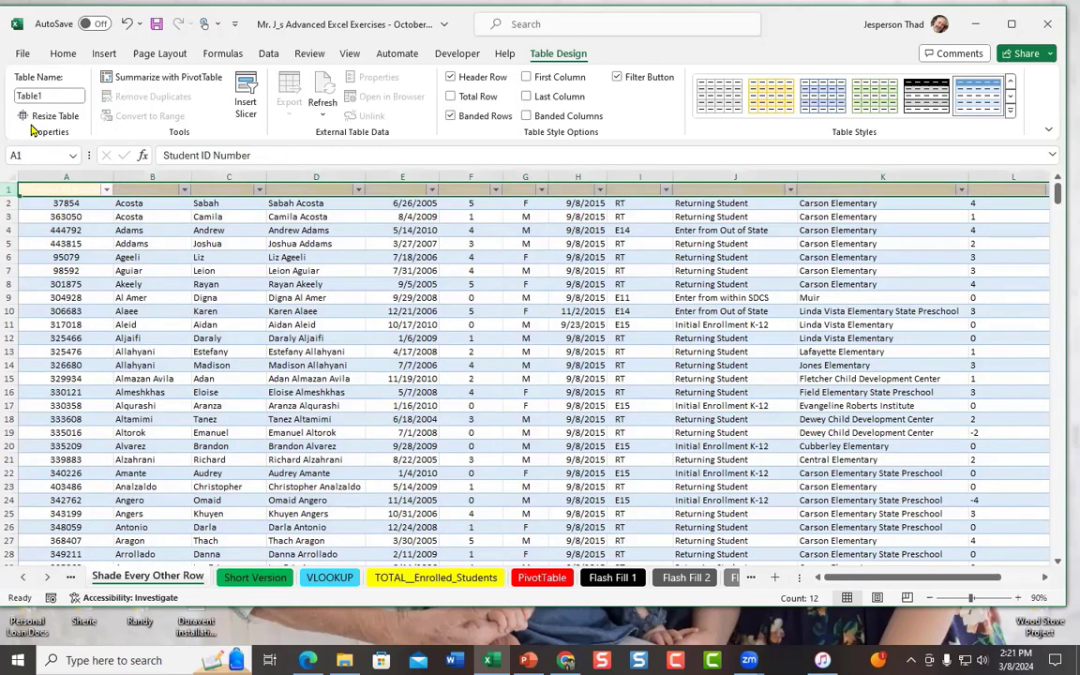
{"action": "left_click", "coordinate": [58, 56]}
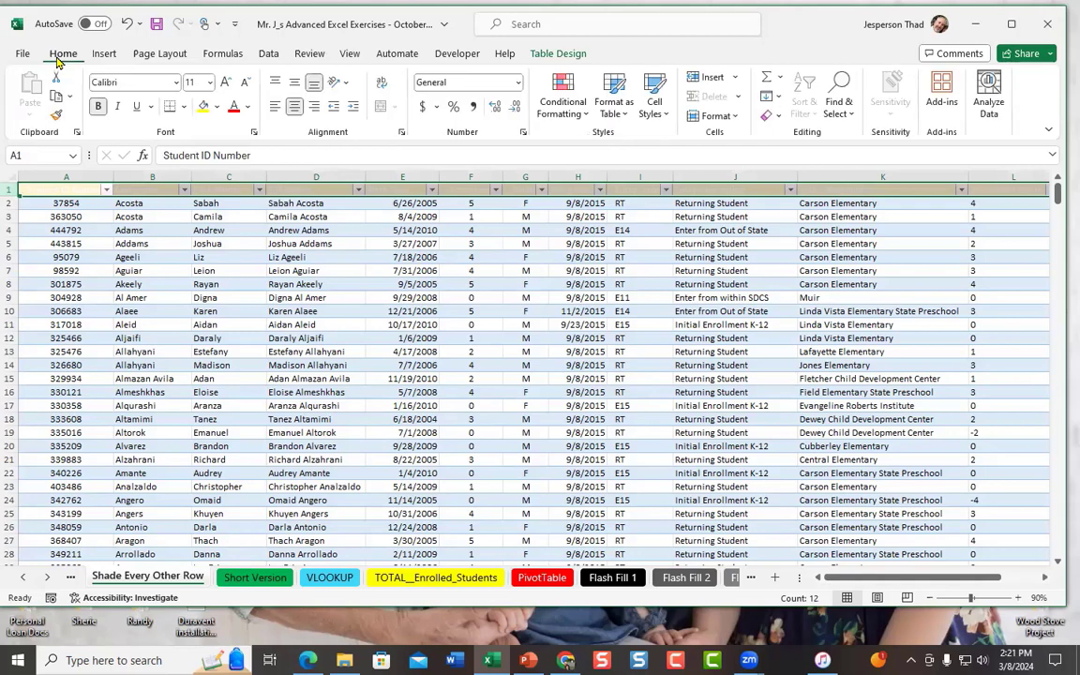
{"action": "left_click", "coordinate": [247, 107]}
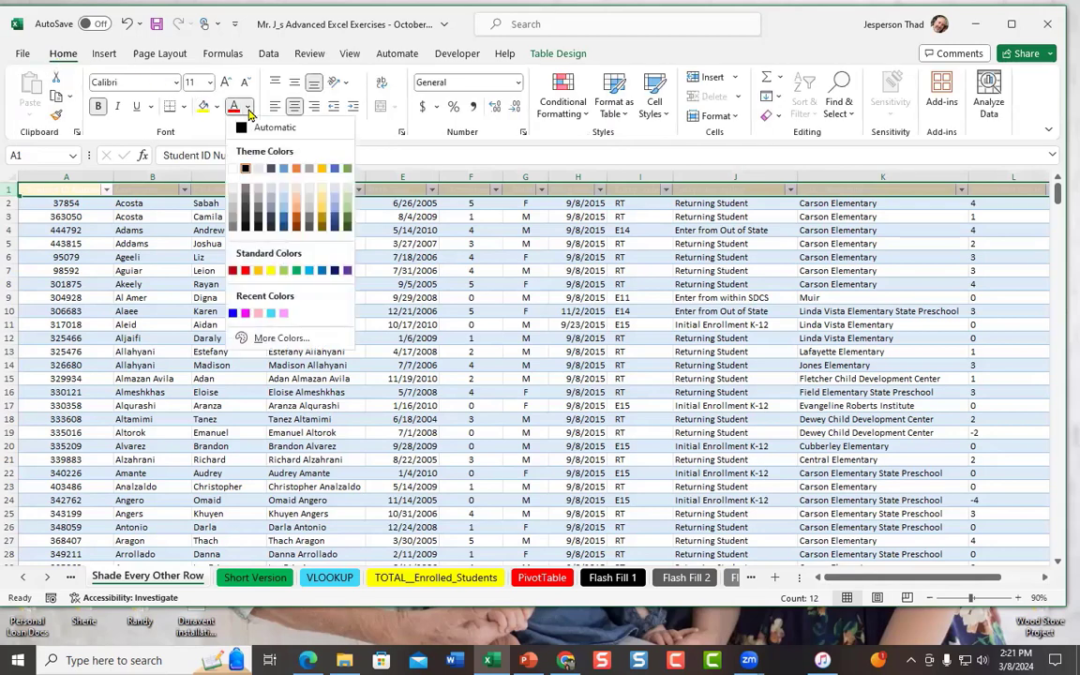
{"action": "left_click", "coordinate": [242, 227]}
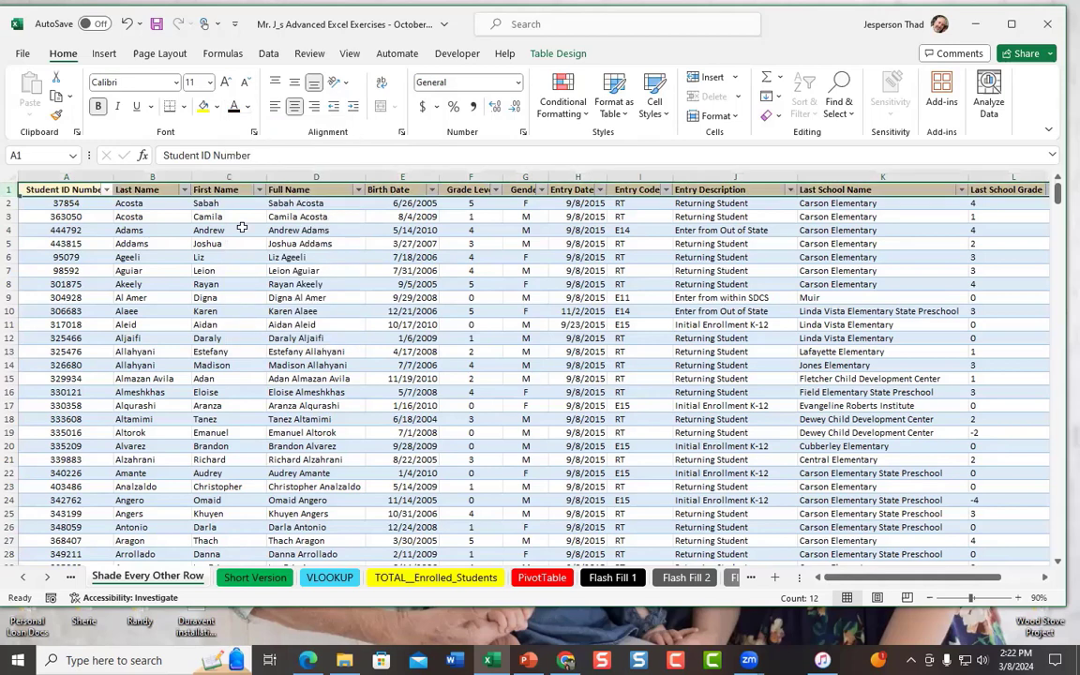
{"action": "left_click", "coordinate": [32, 184]}
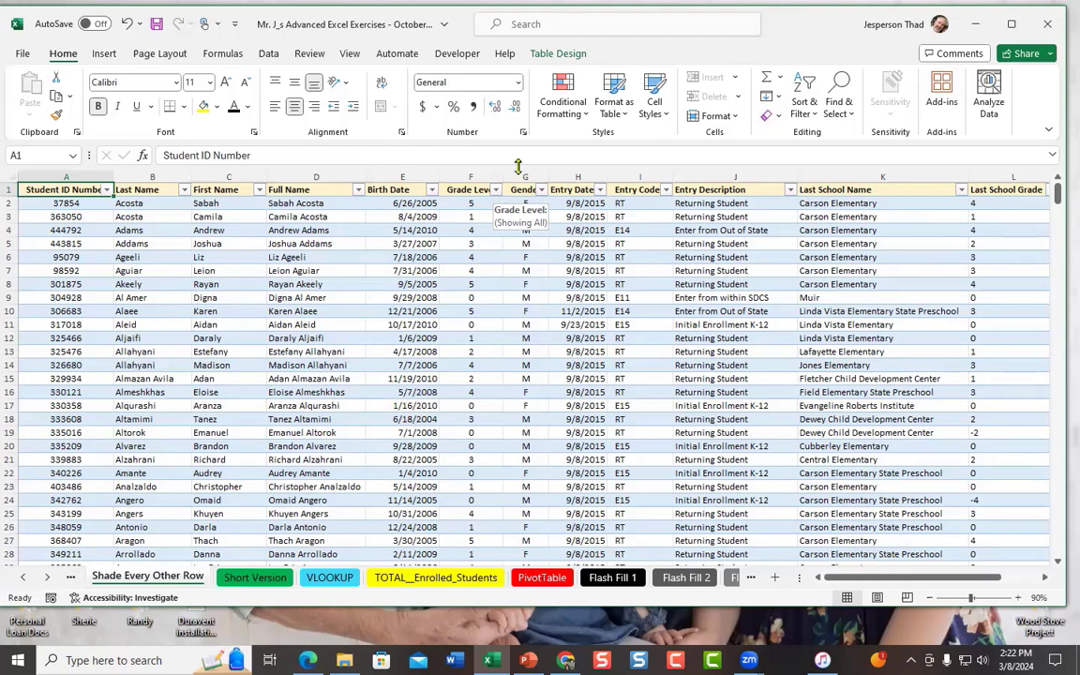
Preview other table styles on the student table and choose Blue, Table Style Medium 2
{"action": "left_click", "coordinate": [559, 53]}
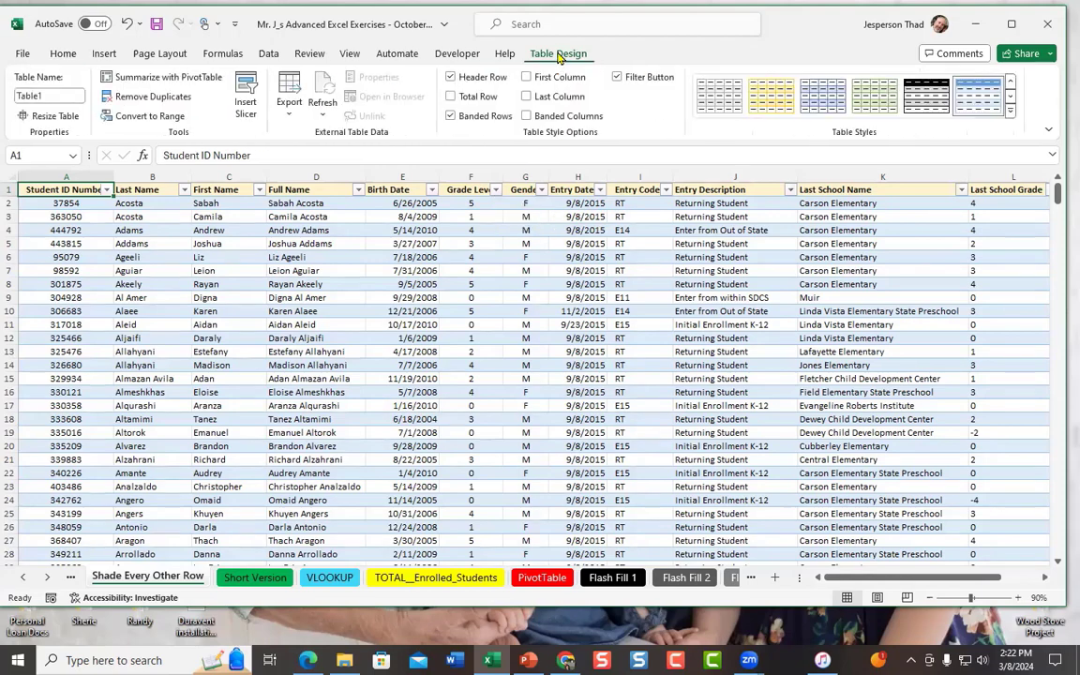
{"action": "left_click", "coordinate": [1011, 111]}
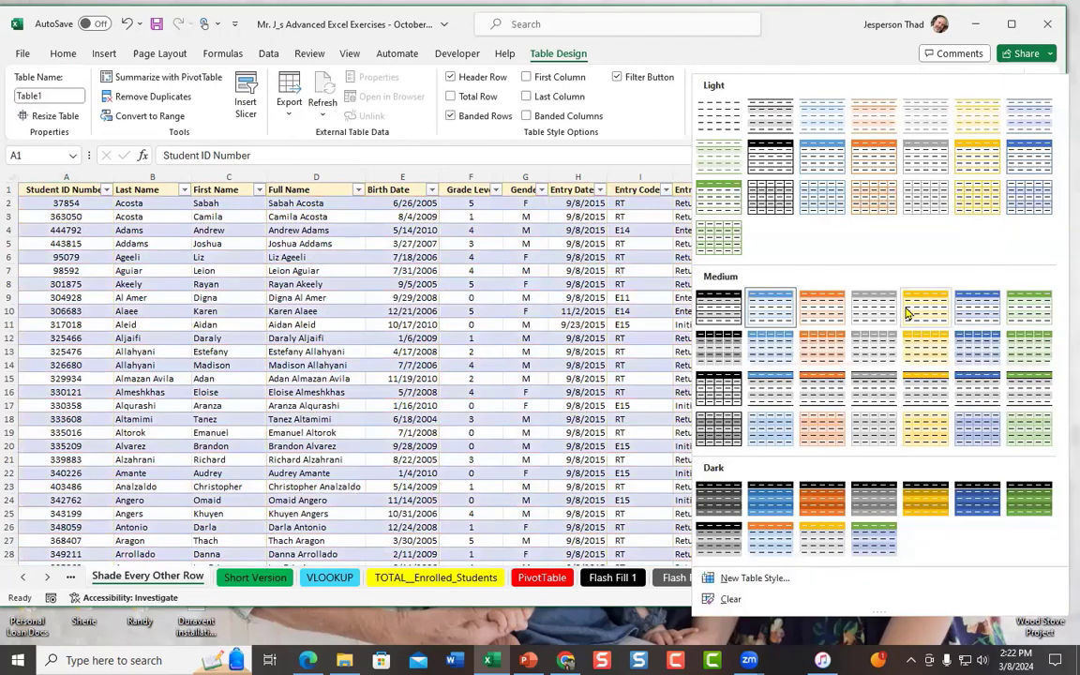
{"action": "left_click", "coordinate": [769, 306]}
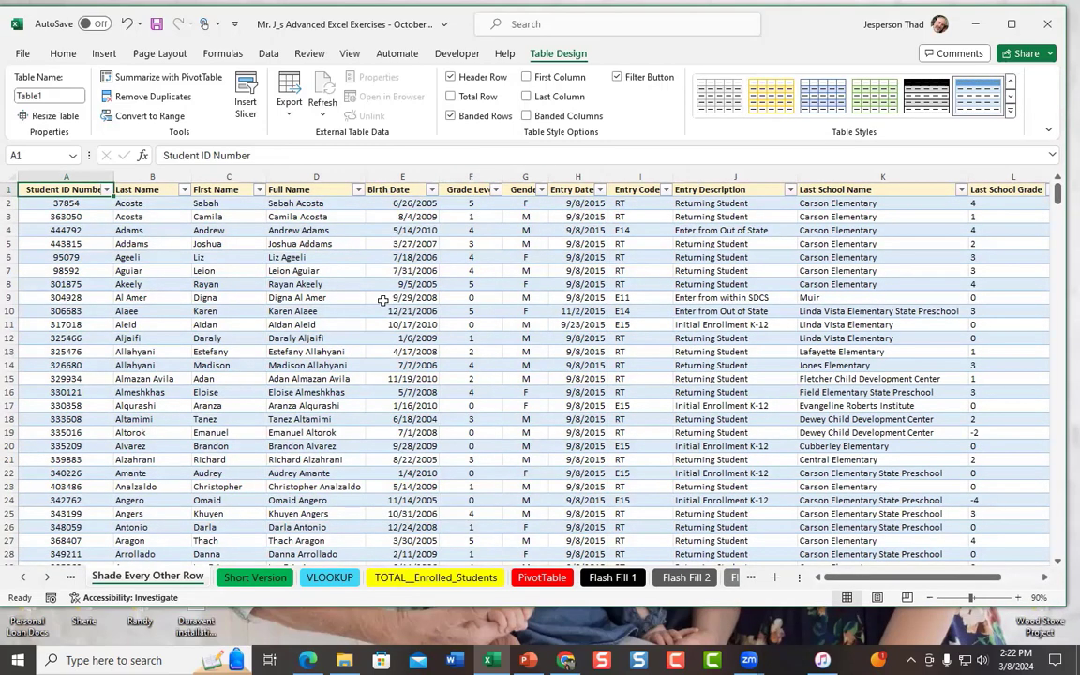
Filter the student table to show only Grade Level 3 and look through the matching rows
{"action": "left_click", "coordinate": [497, 191]}
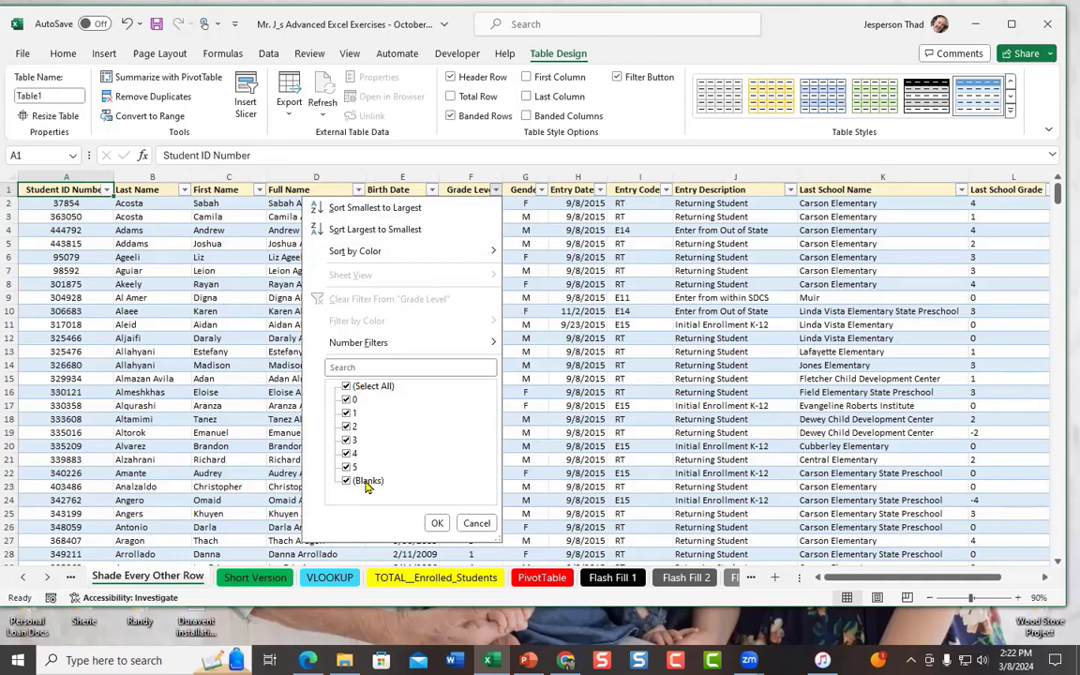
{"action": "left_click", "coordinate": [347, 388]}
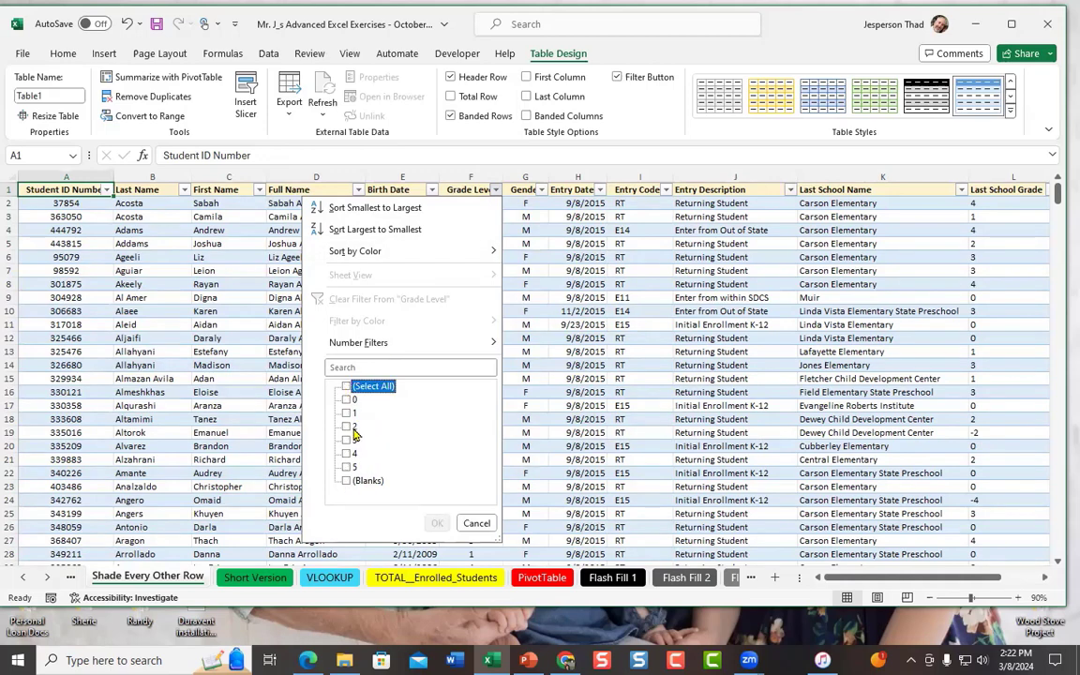
{"action": "left_click", "coordinate": [346, 440]}
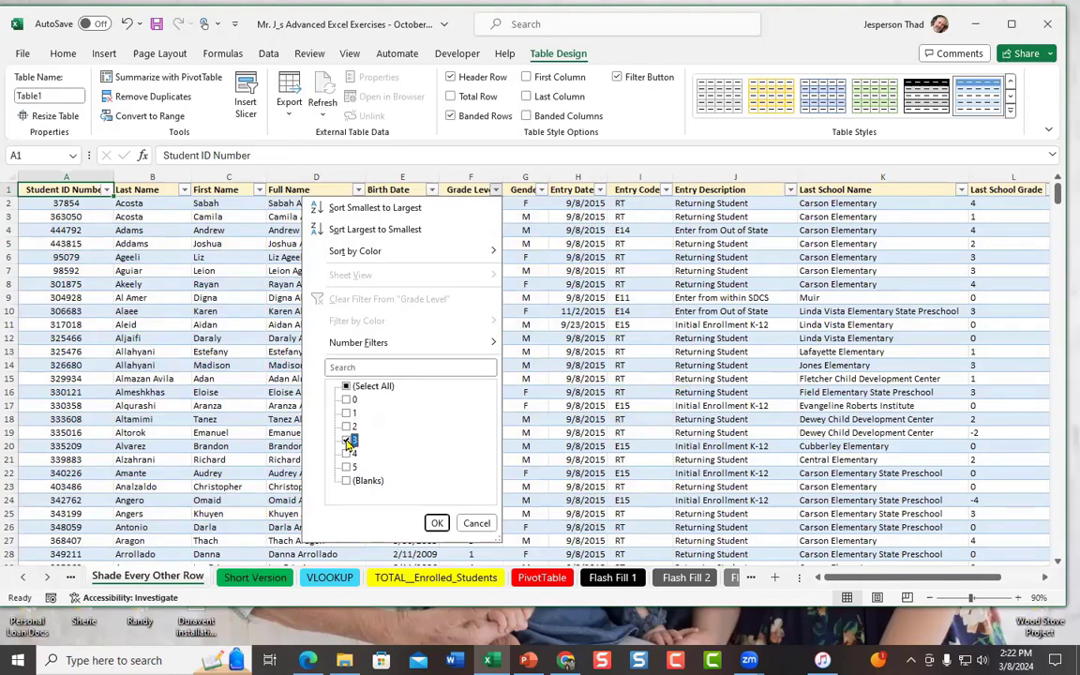
{"action": "left_click", "coordinate": [435, 522]}
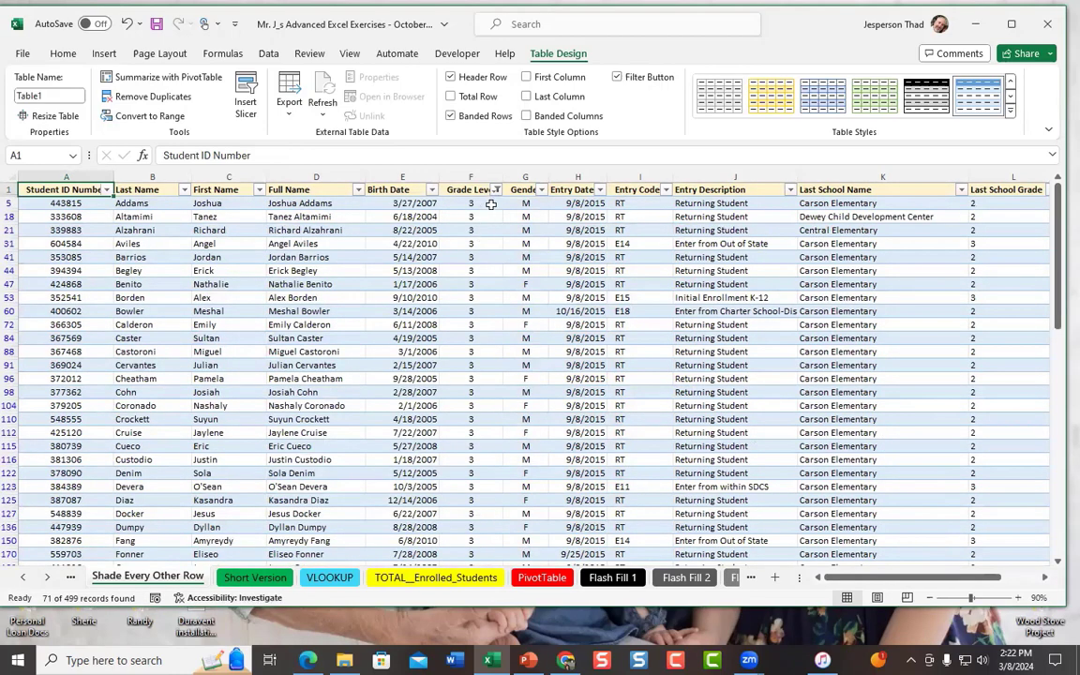
{"action": "scroll", "coordinate": [494, 397], "scroll_direction": "down", "scroll_amount": 4}
{"action": "scroll", "coordinate": [495, 399], "scroll_direction": "down", "scroll_amount": 15}
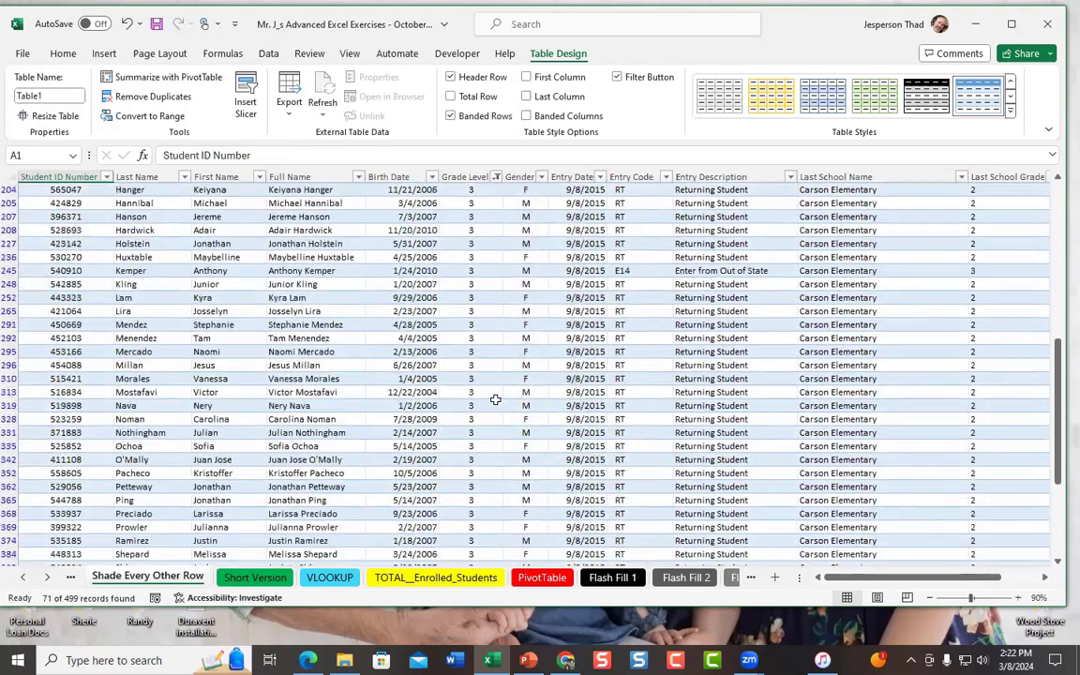
{"action": "scroll", "coordinate": [495, 399], "scroll_direction": "up", "scroll_amount": 4}
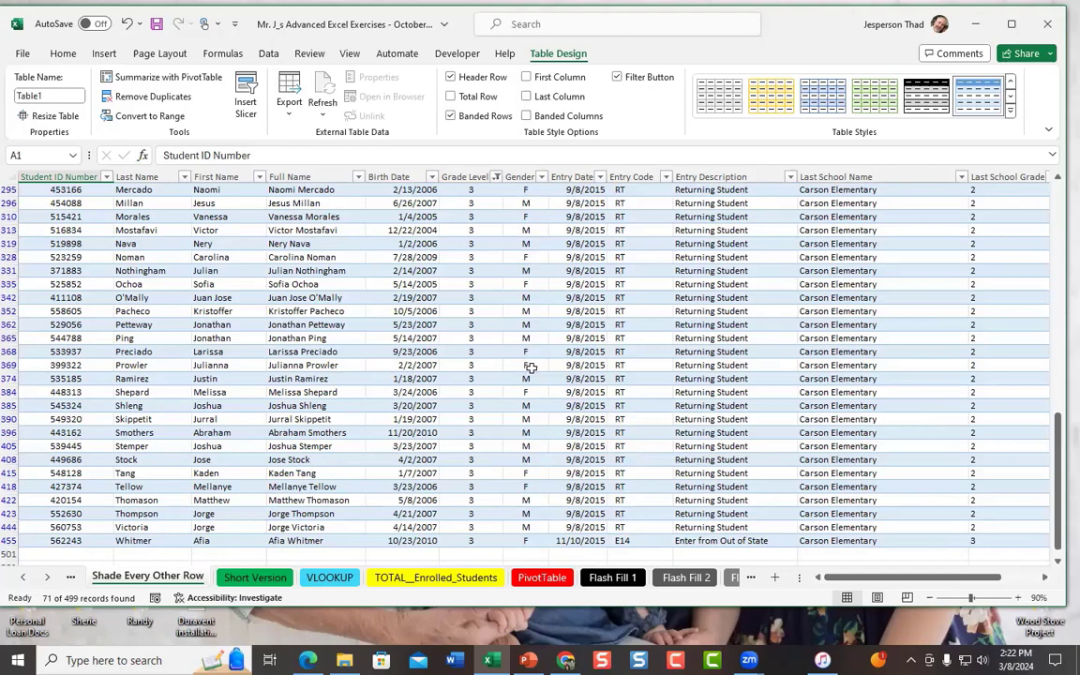
{"action": "scroll", "coordinate": [530, 364], "scroll_direction": "up", "scroll_amount": 4}
{"action": "scroll", "coordinate": [530, 365], "scroll_direction": "up", "scroll_amount": 4}
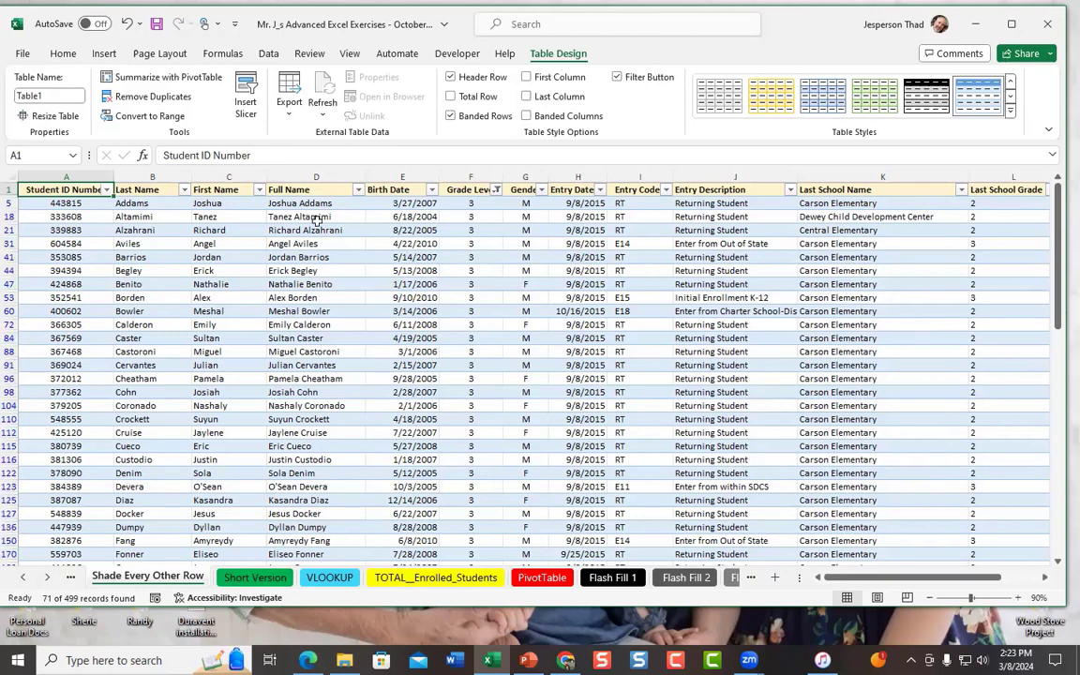
Reset the Grade Level filter to include all values
{"action": "left_click", "coordinate": [497, 189]}
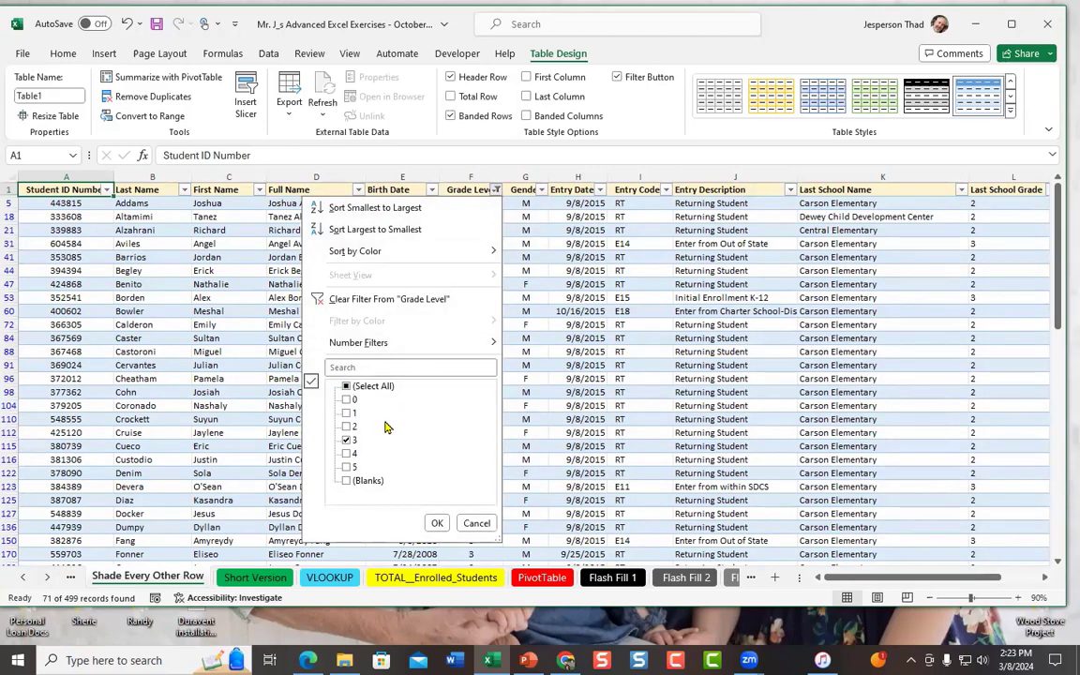
{"action": "left_click", "coordinate": [346, 386]}
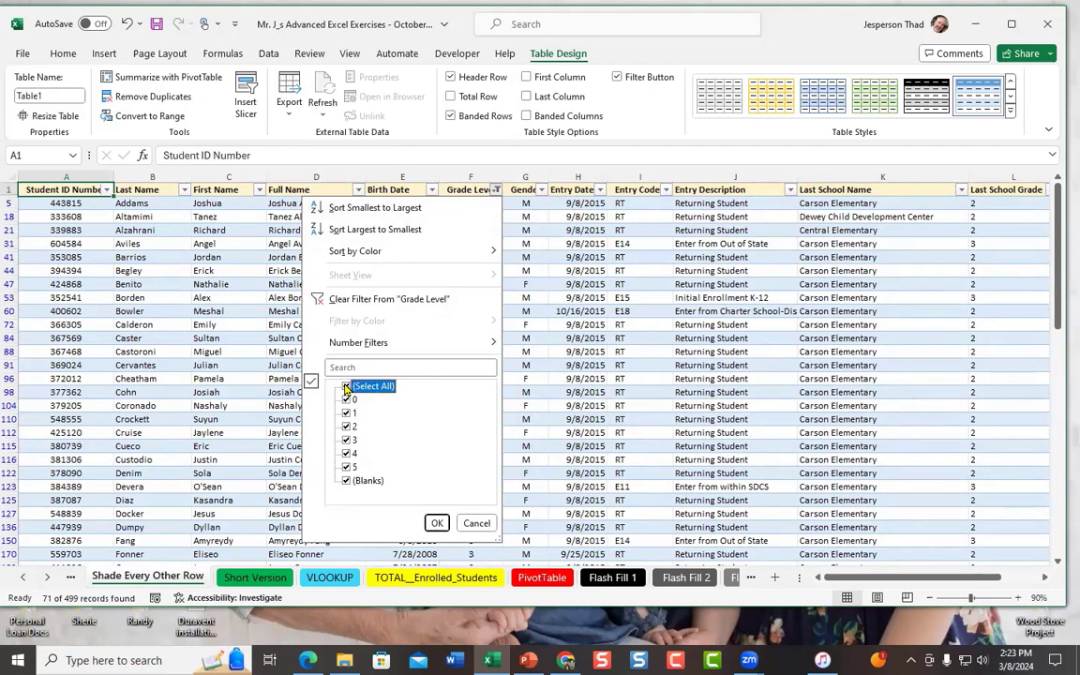
{"action": "left_click", "coordinate": [437, 522]}
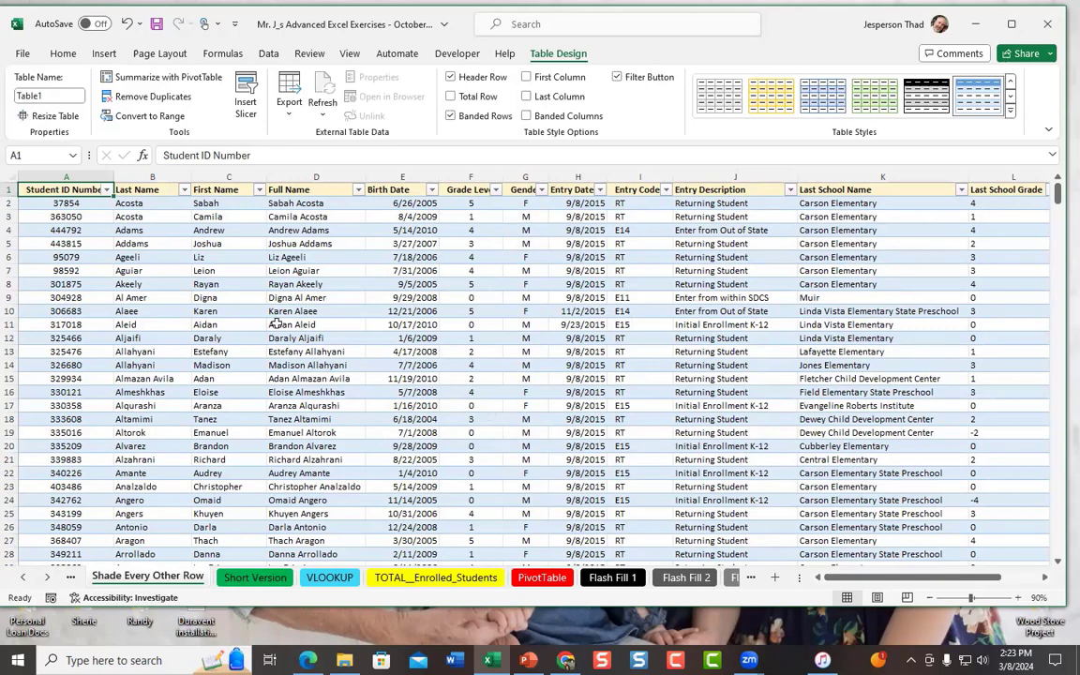
{"action": "left_click", "coordinate": [107, 55]}
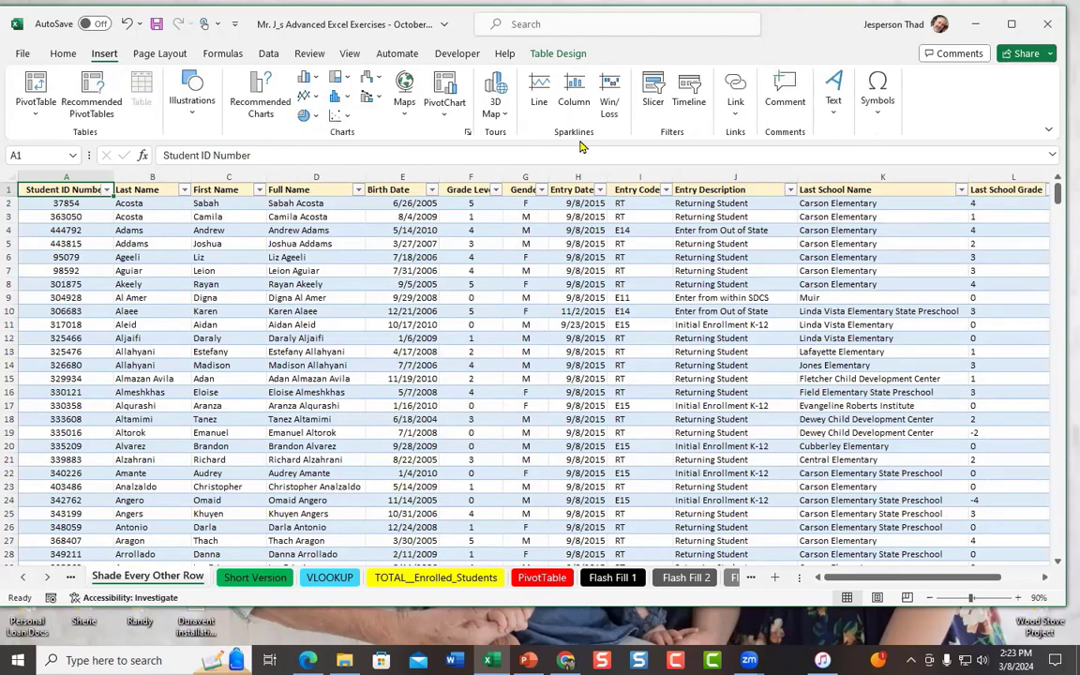
{"action": "left_click", "coordinate": [536, 54]}
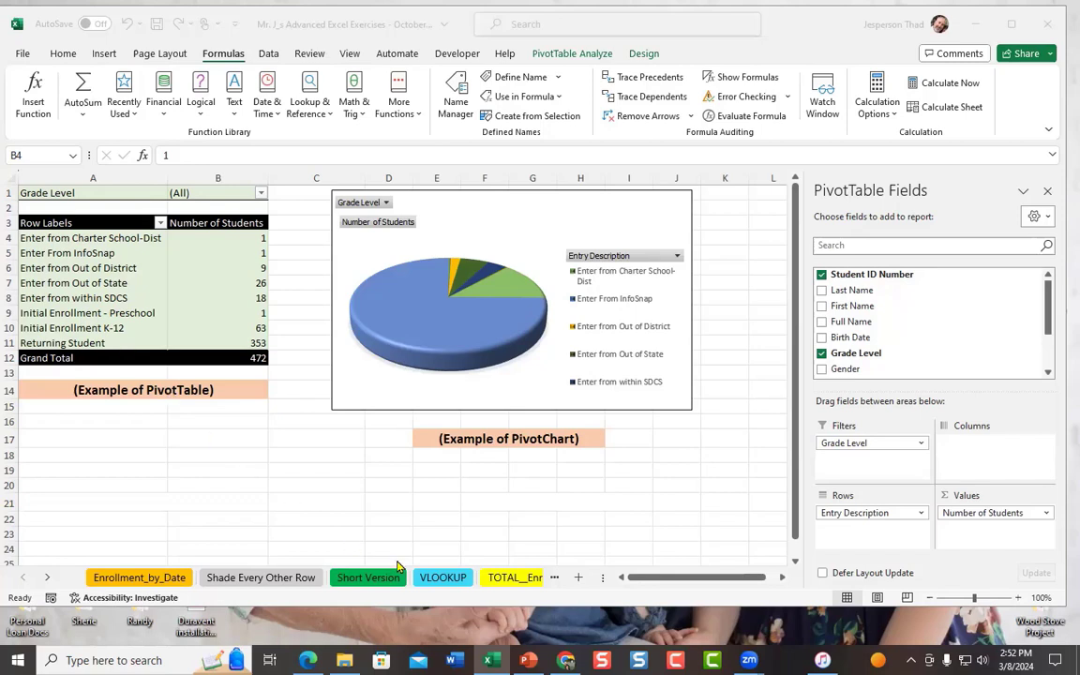
Open the TOTAL__Enrolled_Students sheet to examine the student list and its enrollment summary
{"action": "left_click", "coordinate": [504, 578]}
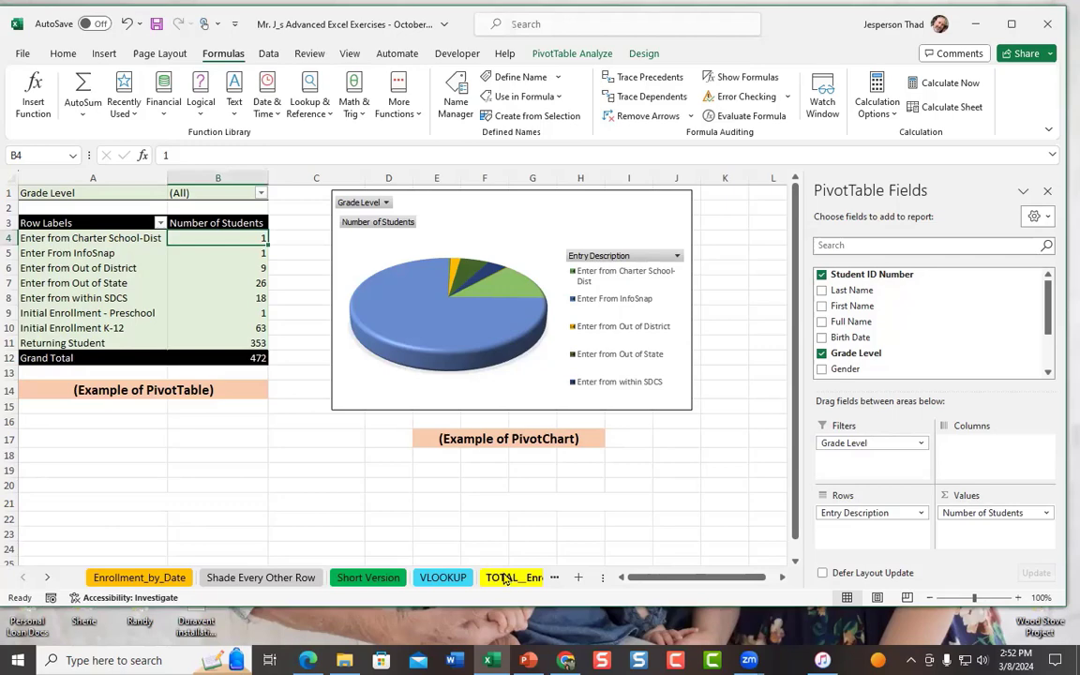
{"action": "left_click", "coordinate": [504, 579]}
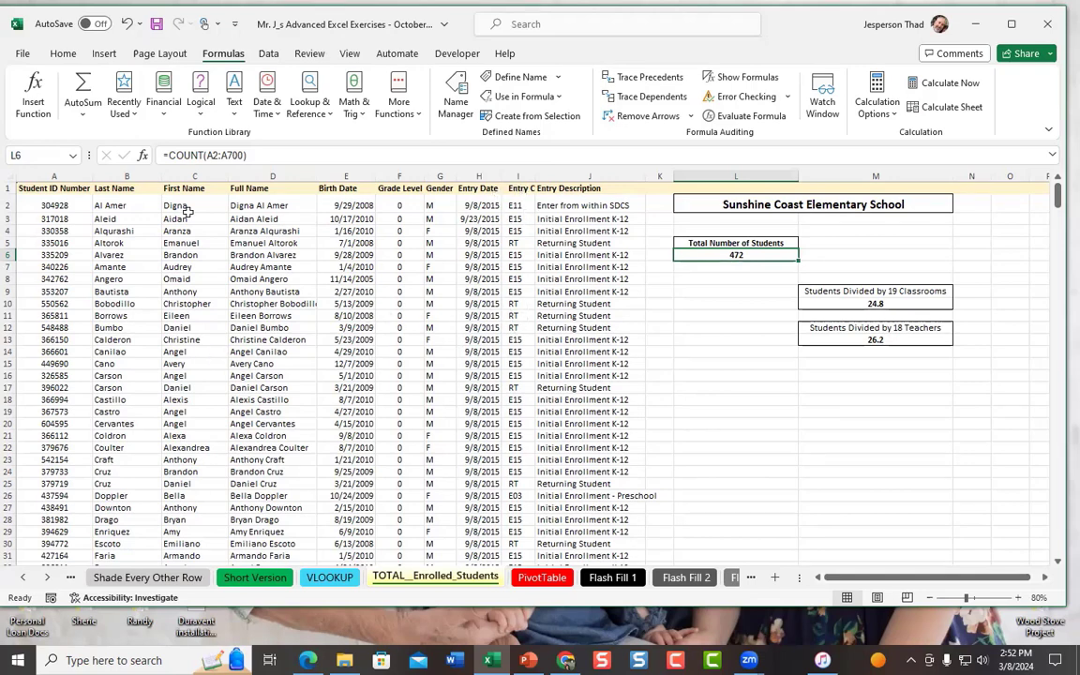
Open the PivotTable sheet and examine the example PivotTable, its PivotChart, the analysis tools and the field list
{"action": "left_click", "coordinate": [542, 578]}
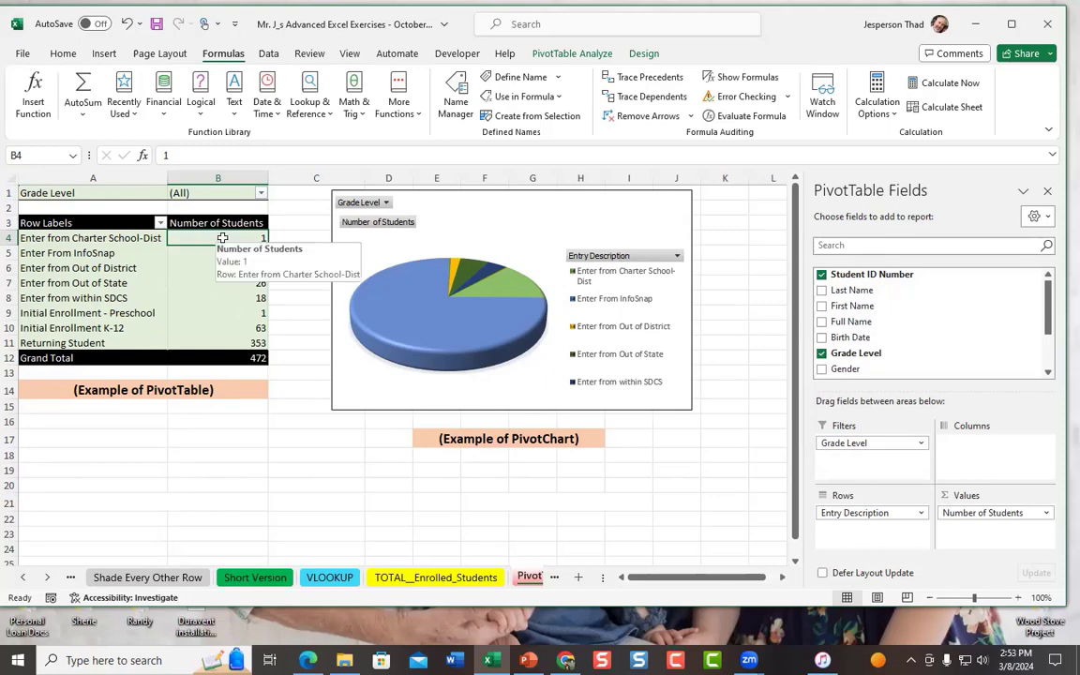
{"action": "left_click", "coordinate": [574, 54]}
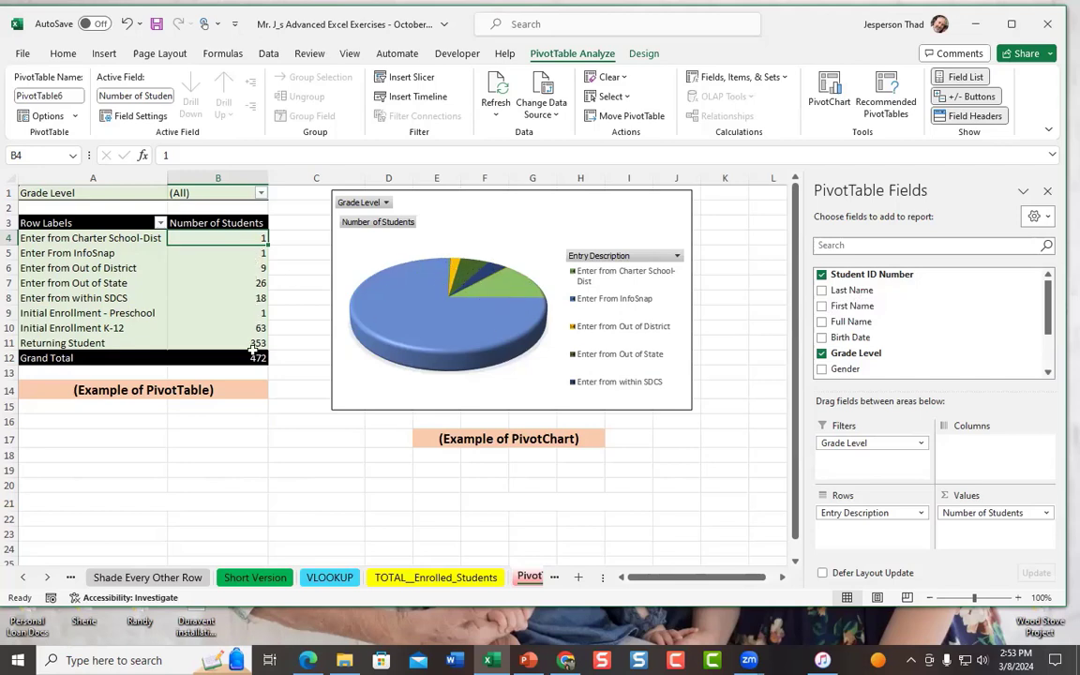
{"action": "mouse_move", "coordinate": [253, 349]}
{"action": "mouse_move", "coordinate": [507, 292]}
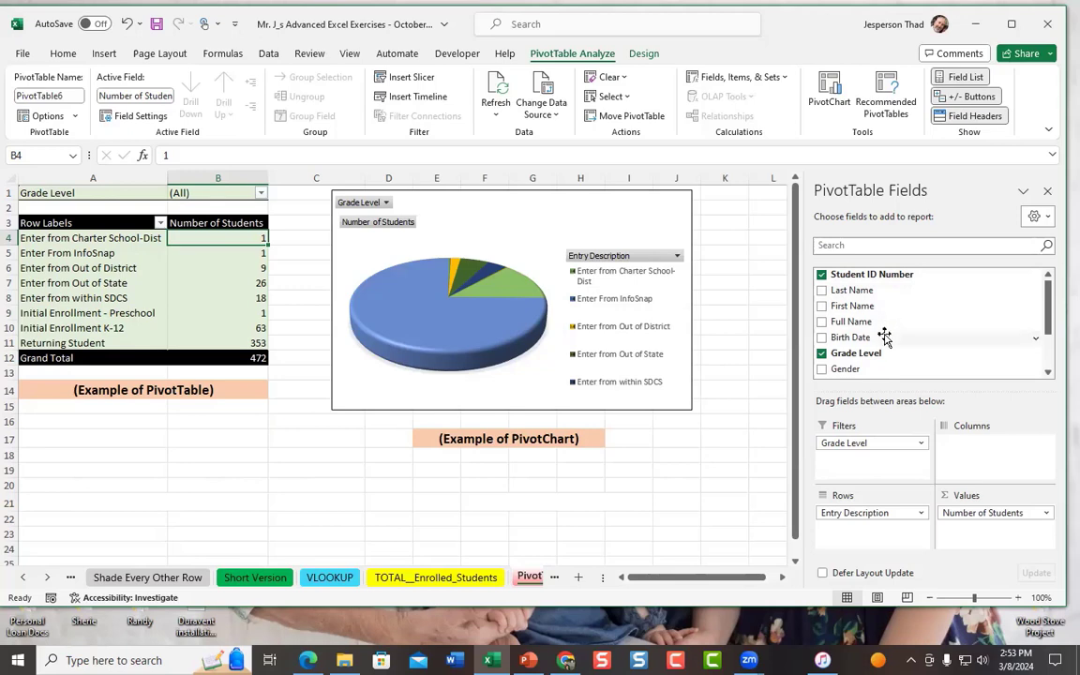
{"action": "mouse_move", "coordinate": [1047, 327]}
{"action": "left_mouse_down"}
{"action": "mouse_move", "coordinate": [1047, 354]}
{"action": "mouse_move", "coordinate": [1045, 294]}
{"action": "mouse_move", "coordinate": [1052, 361]}
{"action": "mouse_move", "coordinate": [1057, 312]}
{"action": "left_mouse_up"}
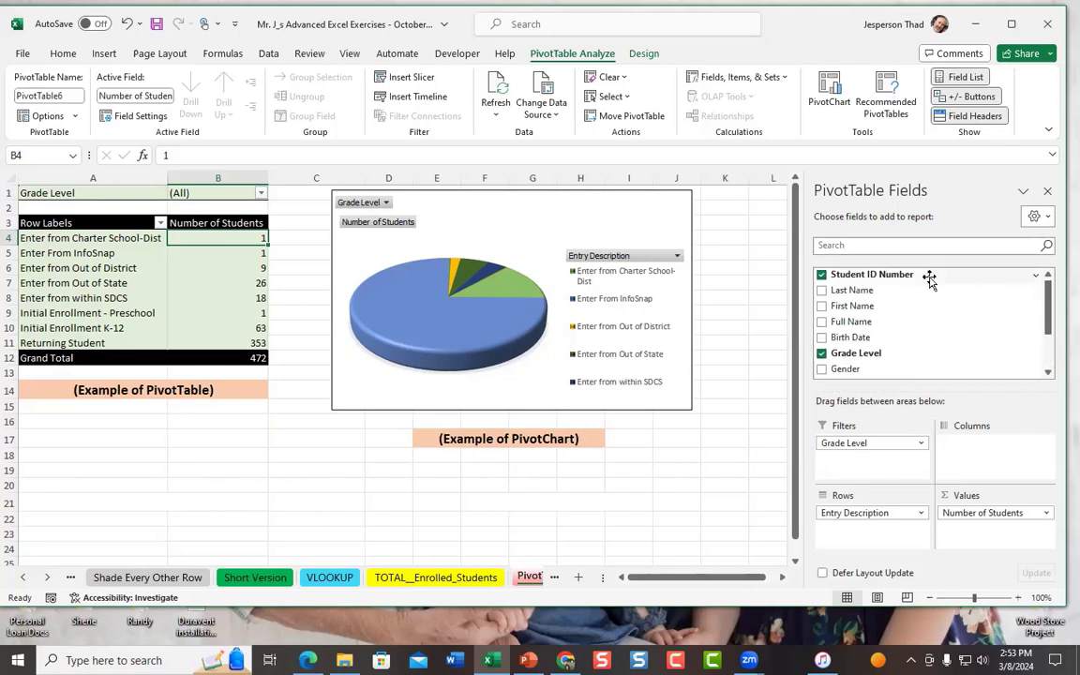
Bring up the recommended PivotTables for the student list on the TOTAL__Enrolled_Students sheet, starting from cell A1
{"action": "scroll", "coordinate": [942, 308], "scroll_direction": "down", "scroll_amount": 2}
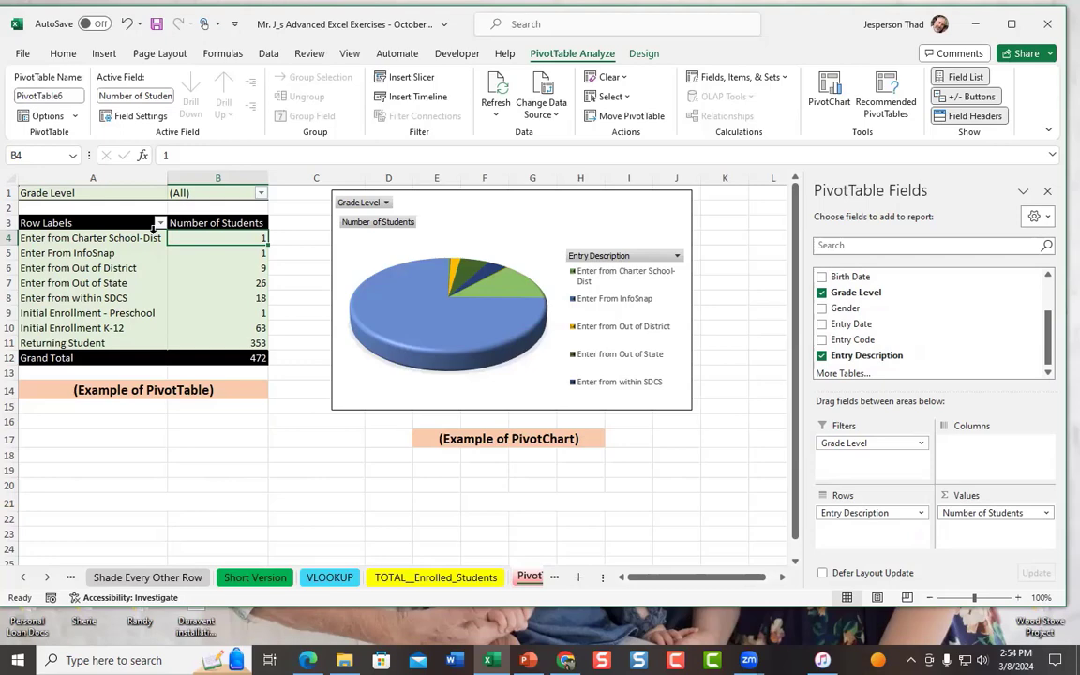
{"action": "left_click", "coordinate": [419, 577]}
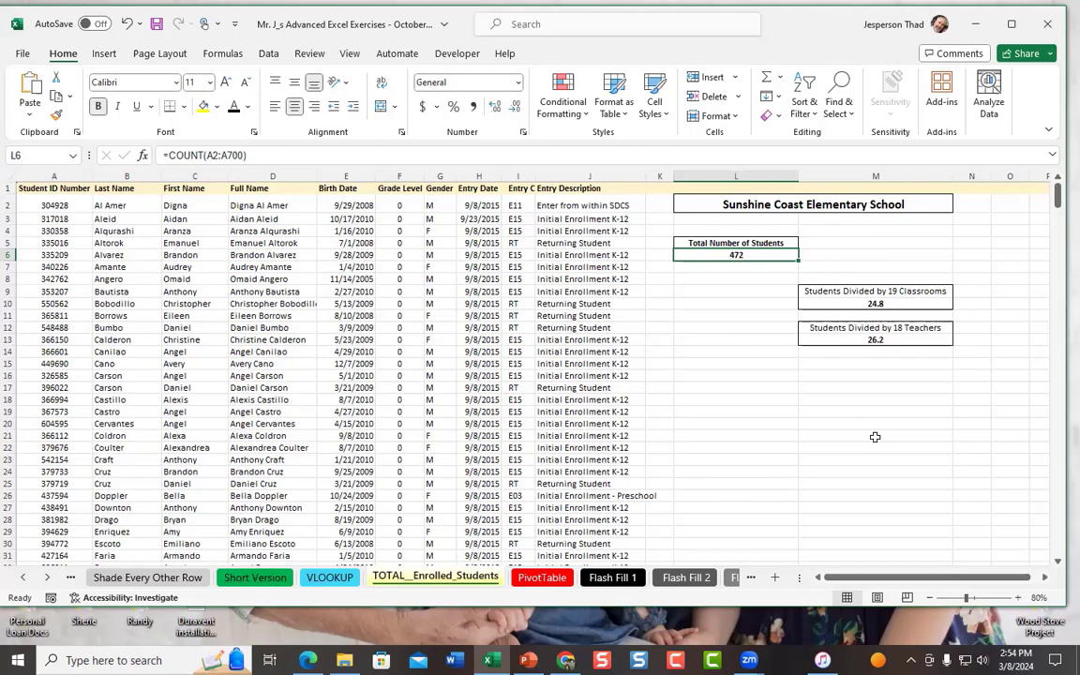
{"action": "left_click", "coordinate": [58, 186]}
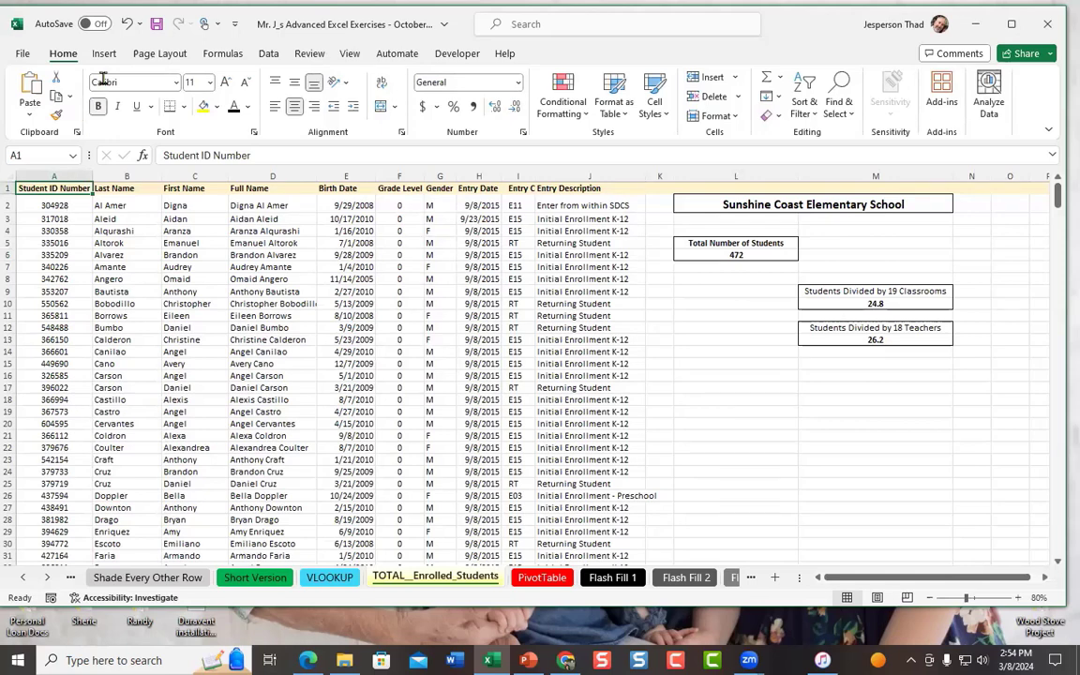
{"action": "left_click", "coordinate": [105, 53]}
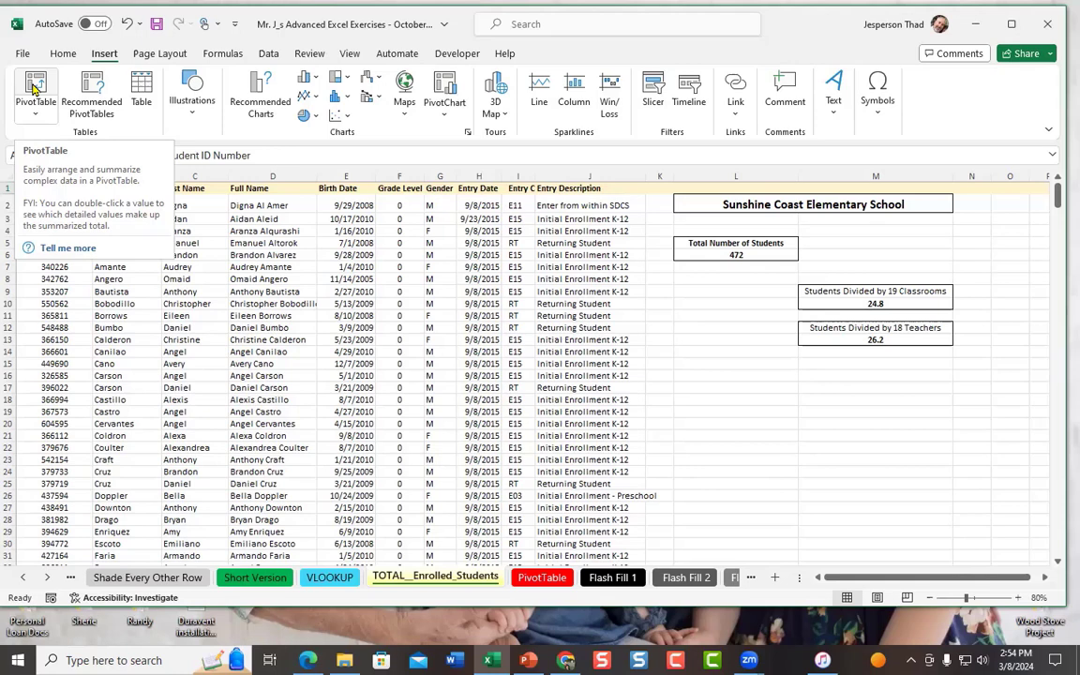
{"action": "left_click", "coordinate": [99, 87]}
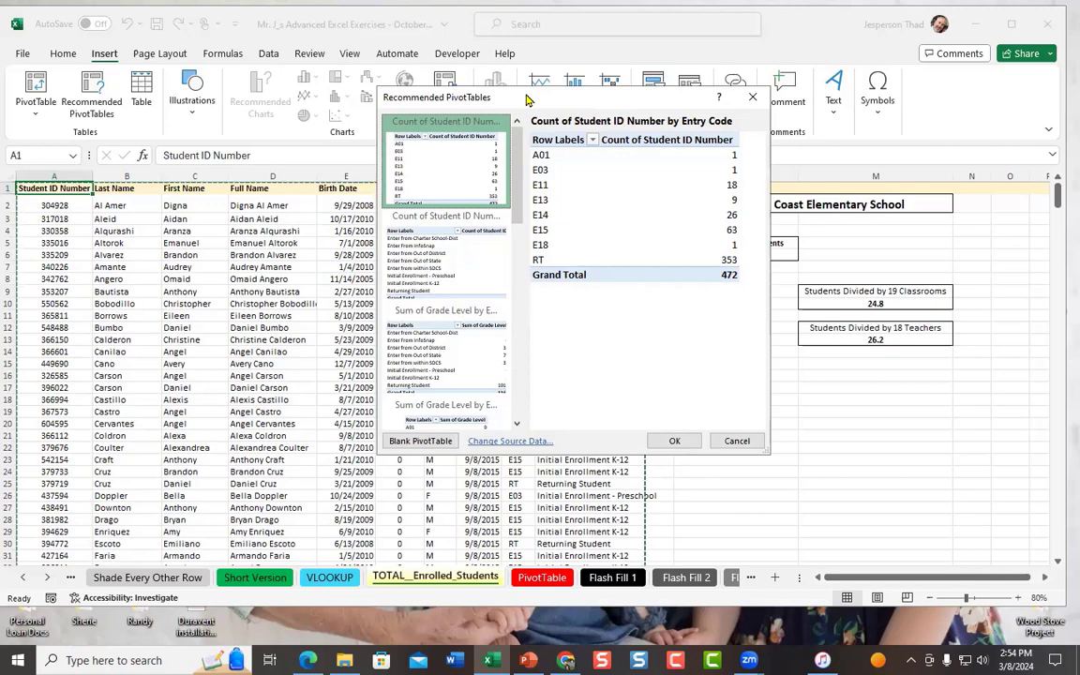
{"action": "left_click_drag", "start_coordinate": [527, 98], "coordinate": [801, 73]}
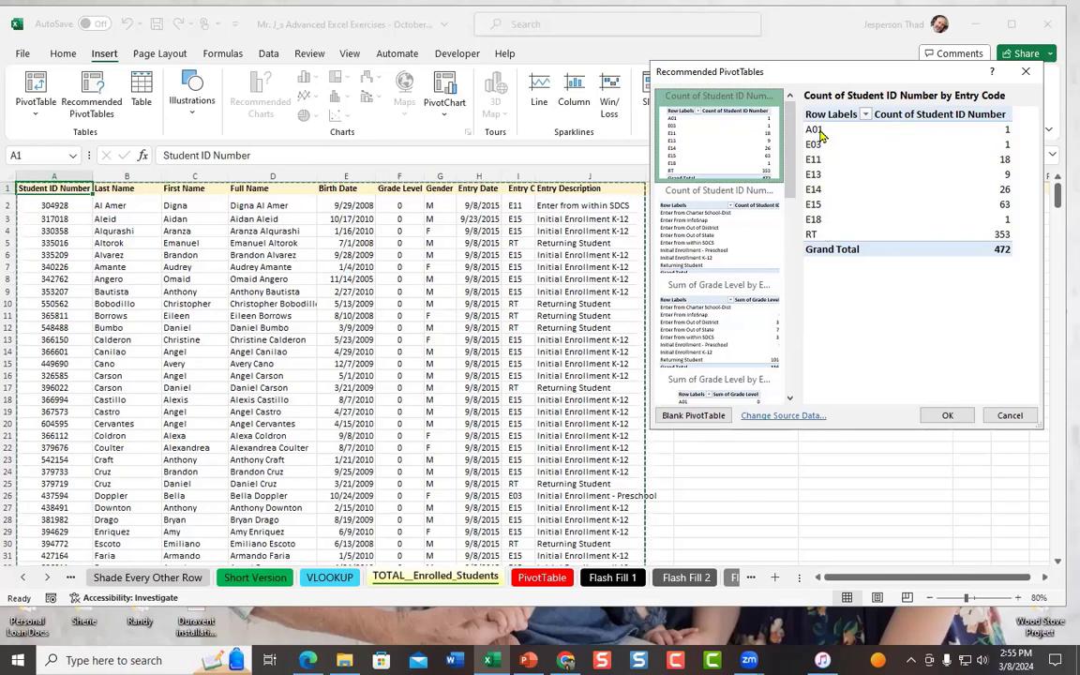
Compare the recommended PivotTable layouts, including student counts by entry description and gender and grade-level sums by entry description and entry code
{"action": "left_click", "coordinate": [745, 240]}
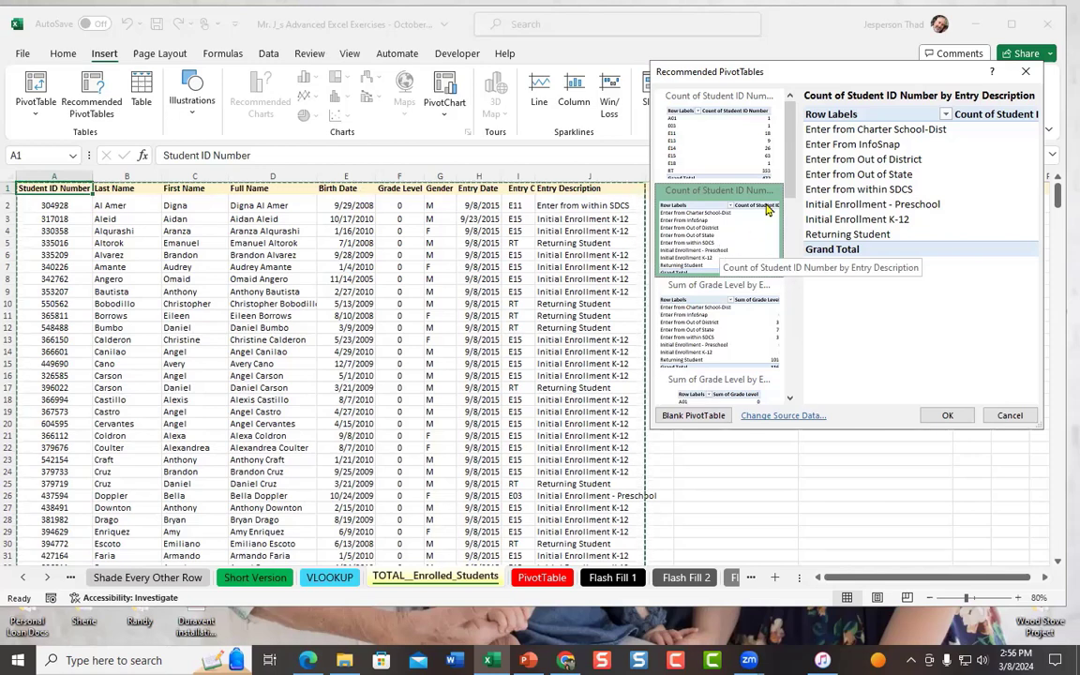
{"action": "left_click_drag", "start_coordinate": [789, 188], "coordinate": [790, 215]}
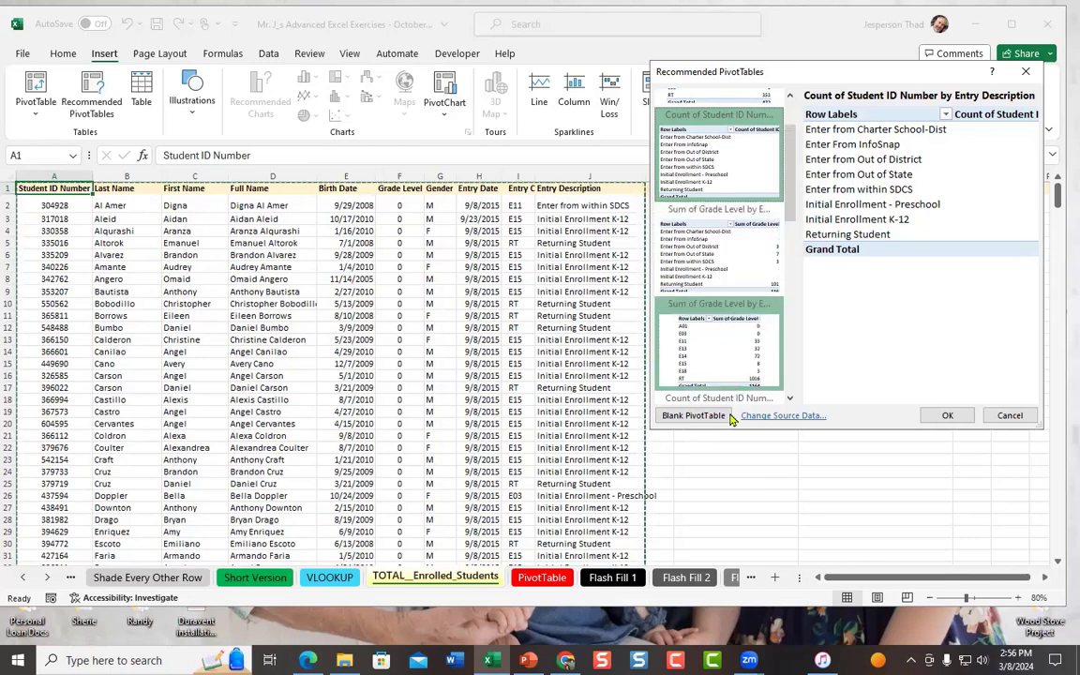
{"action": "left_click", "coordinate": [724, 268]}
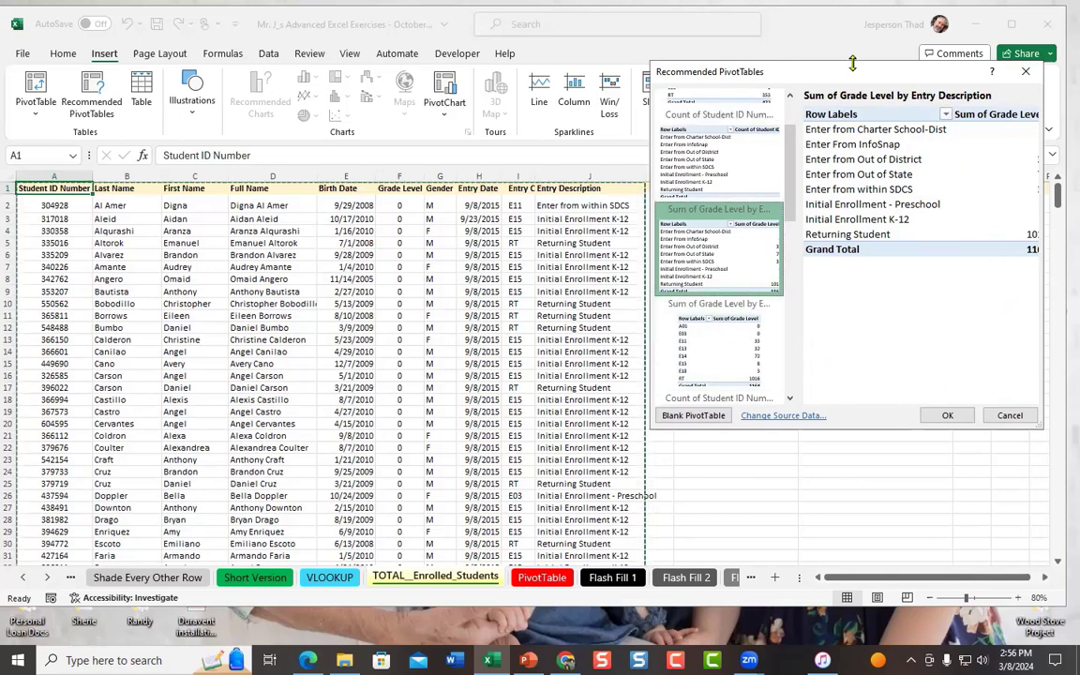
{"action": "left_click_drag", "start_coordinate": [762, 72], "coordinate": [700, 73]}
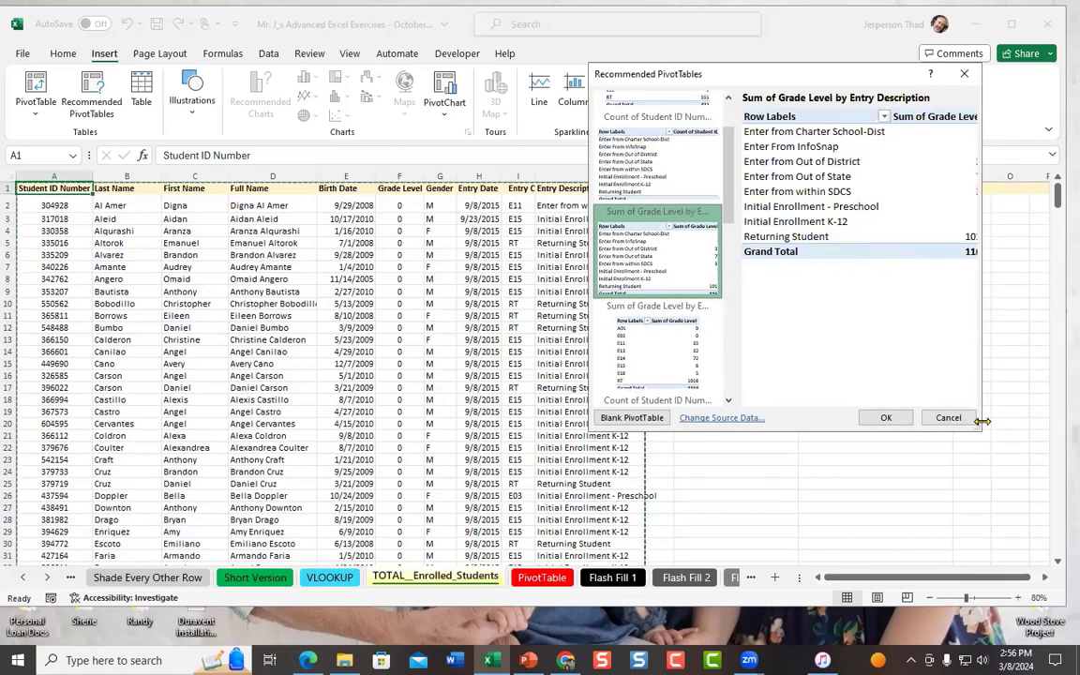
{"action": "left_click_drag", "start_coordinate": [976, 426], "coordinate": [1012, 427]}
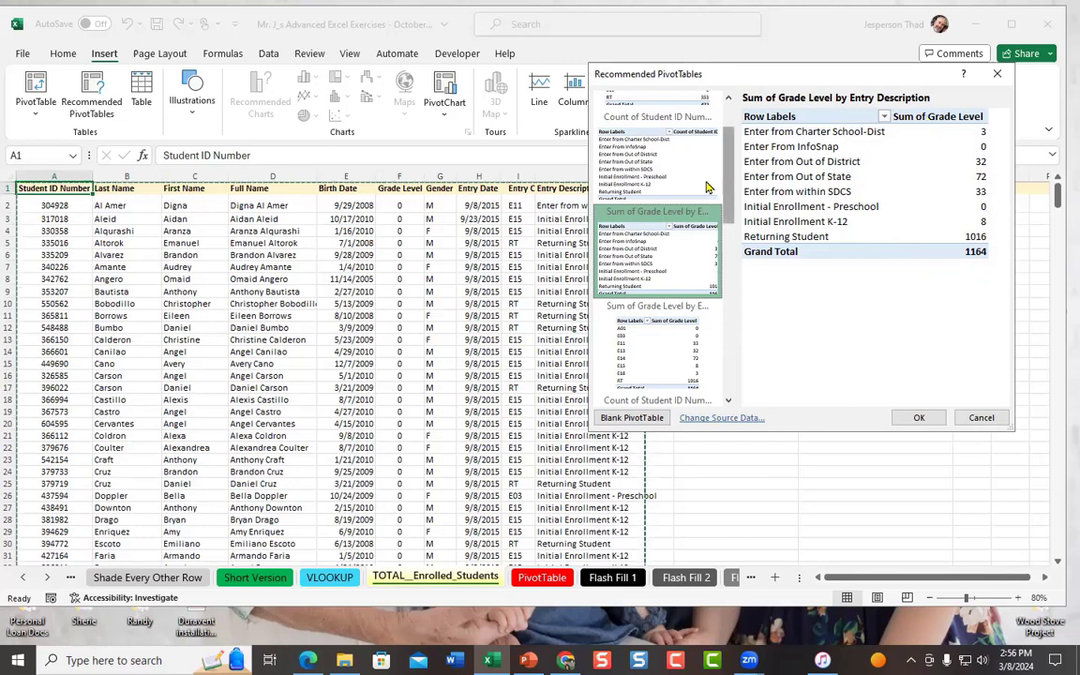
{"action": "left_click", "coordinate": [639, 170]}
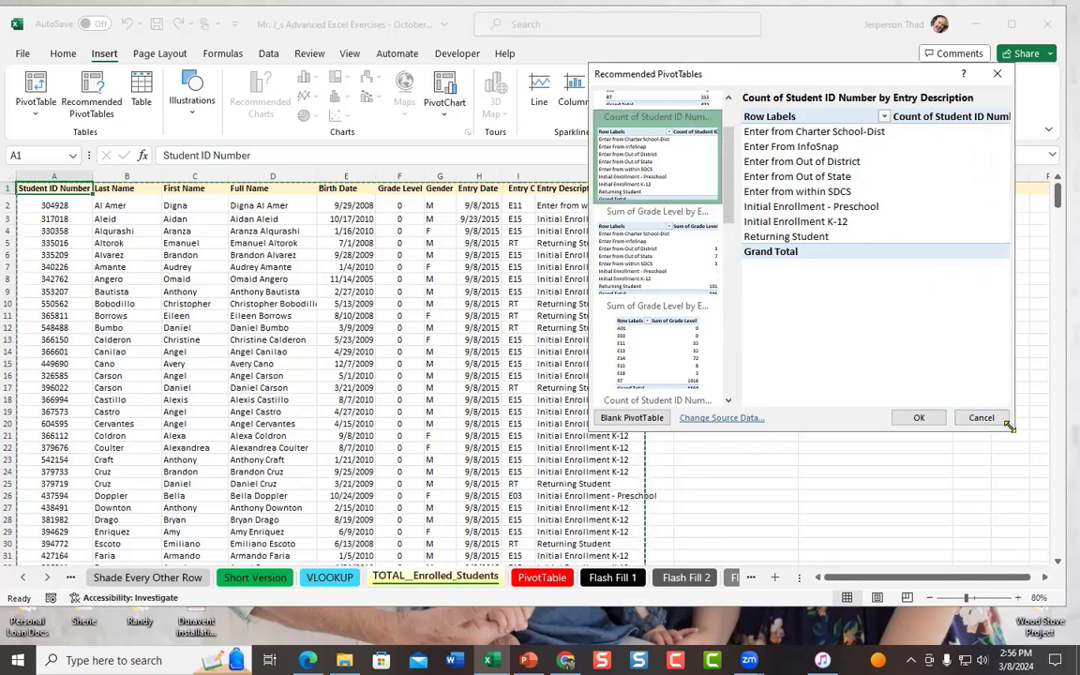
{"action": "left_click_drag", "start_coordinate": [1008, 424], "coordinate": [1047, 429]}
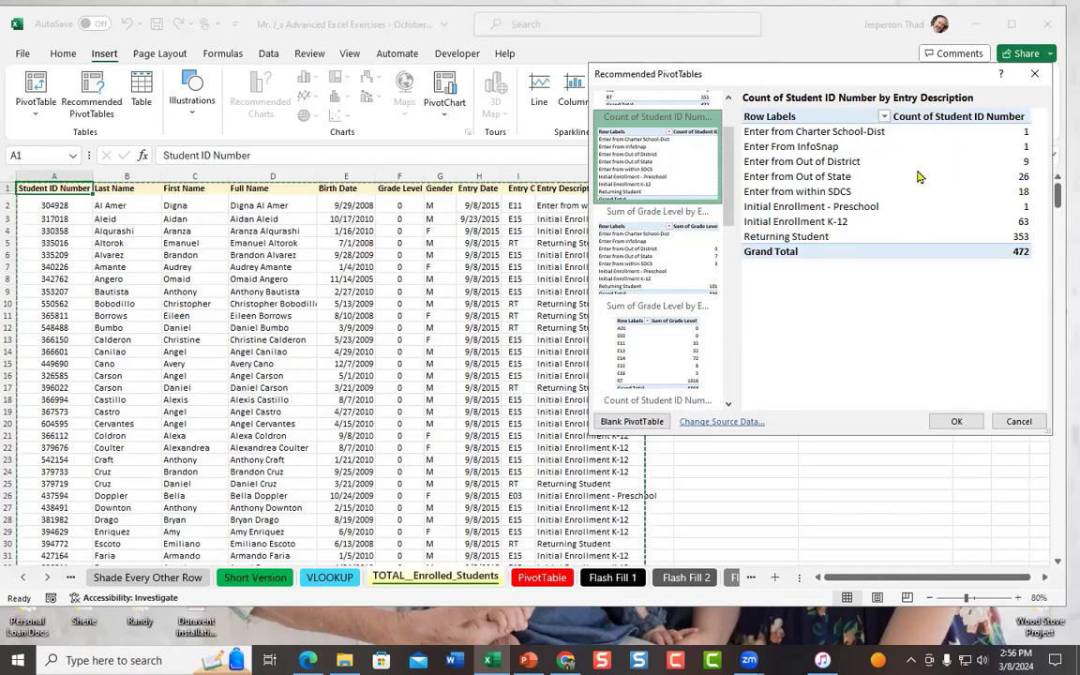
{"action": "left_click", "coordinate": [691, 375]}
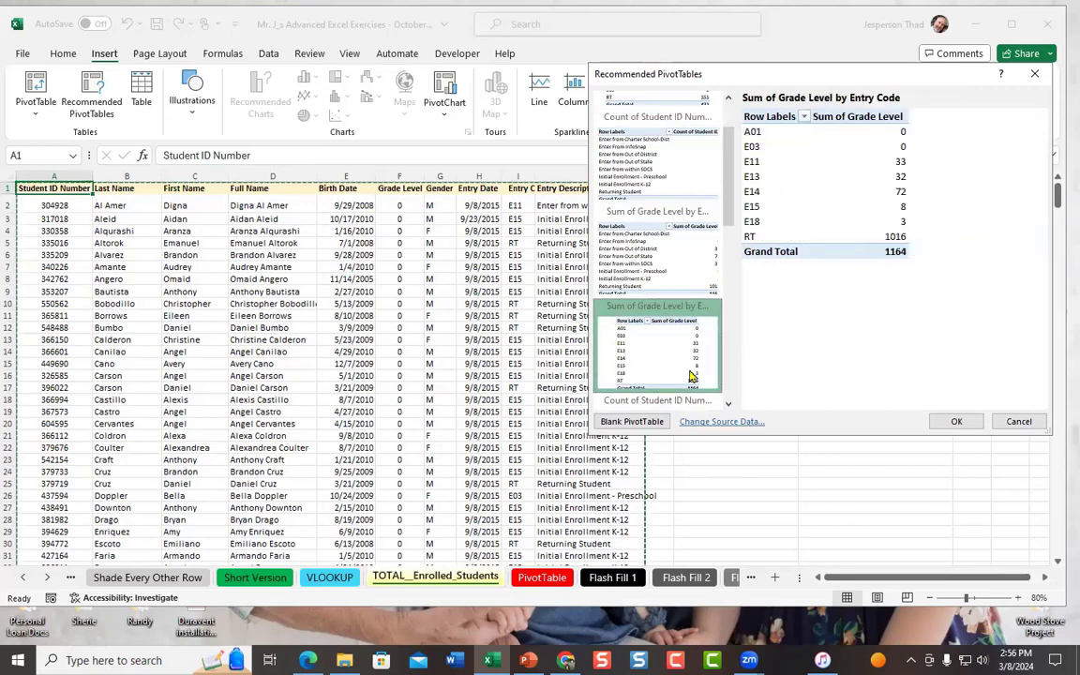
{"action": "scroll", "coordinate": [691, 375], "scroll_direction": "down", "scroll_amount": 3}
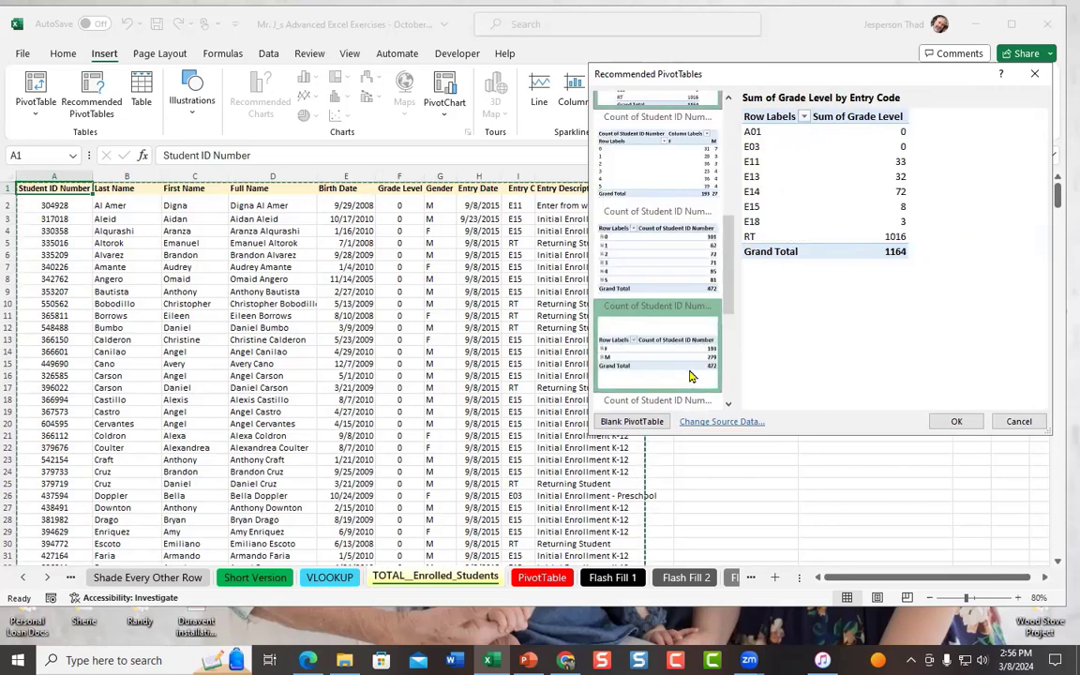
{"action": "left_click", "coordinate": [678, 363]}
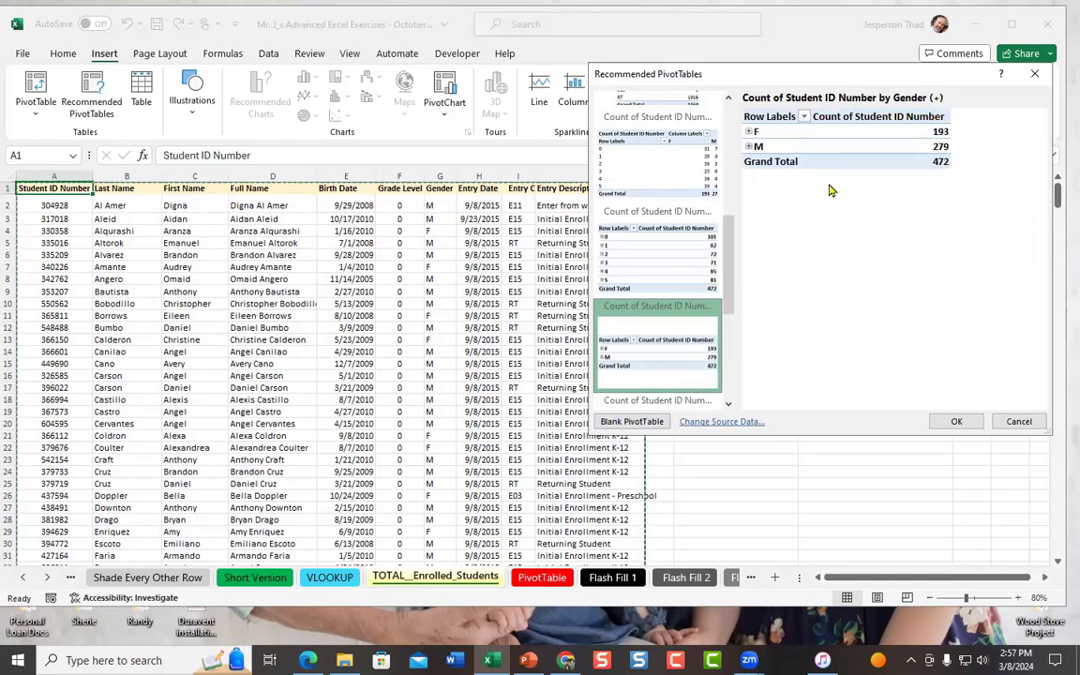
{"action": "scroll", "coordinate": [687, 317], "scroll_direction": "up", "scroll_amount": 3}
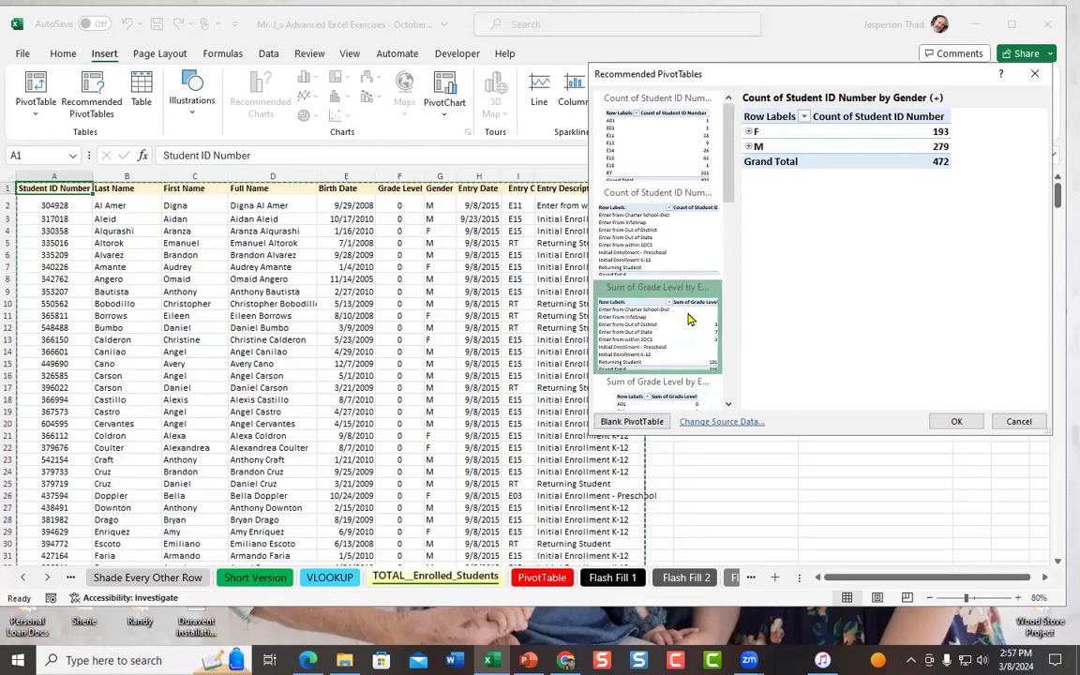
Insert the recommended PivotTable "Count of Student ID Number by Entry Description" and slightly widen column B
{"action": "left_click", "coordinate": [680, 246]}
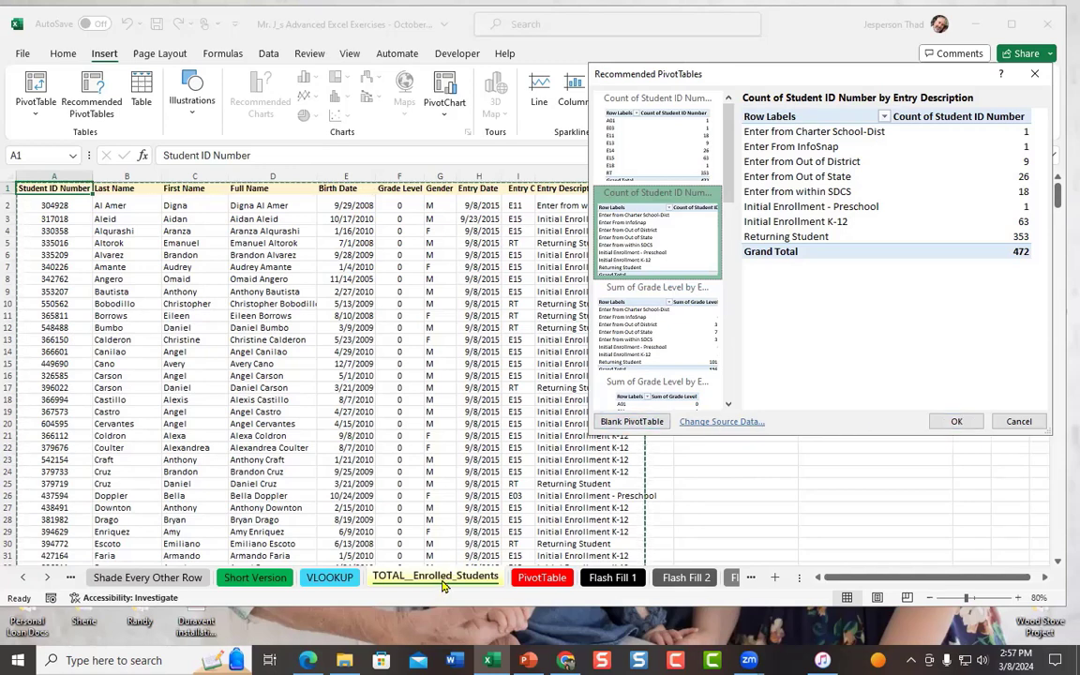
{"action": "left_click", "coordinate": [968, 423]}
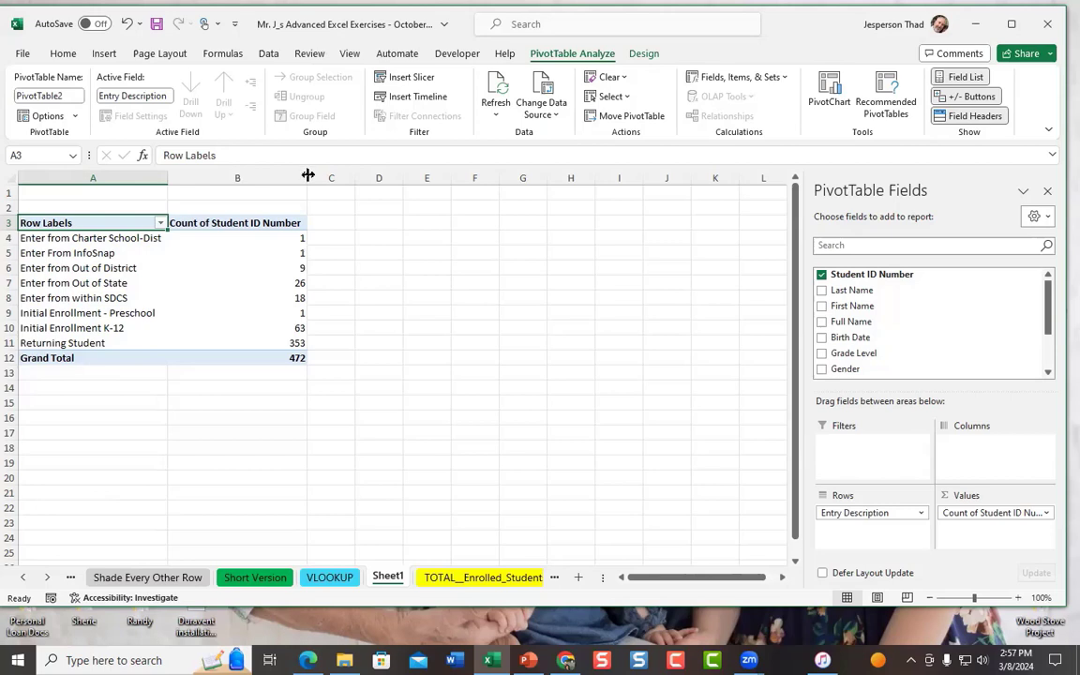
{"action": "mouse_move", "coordinate": [305, 177]}
{"action": "left_mouse_down"}
{"action": "mouse_move", "coordinate": [221, 177]}
{"action": "mouse_move", "coordinate": [312, 178]}
{"action": "left_mouse_up"}
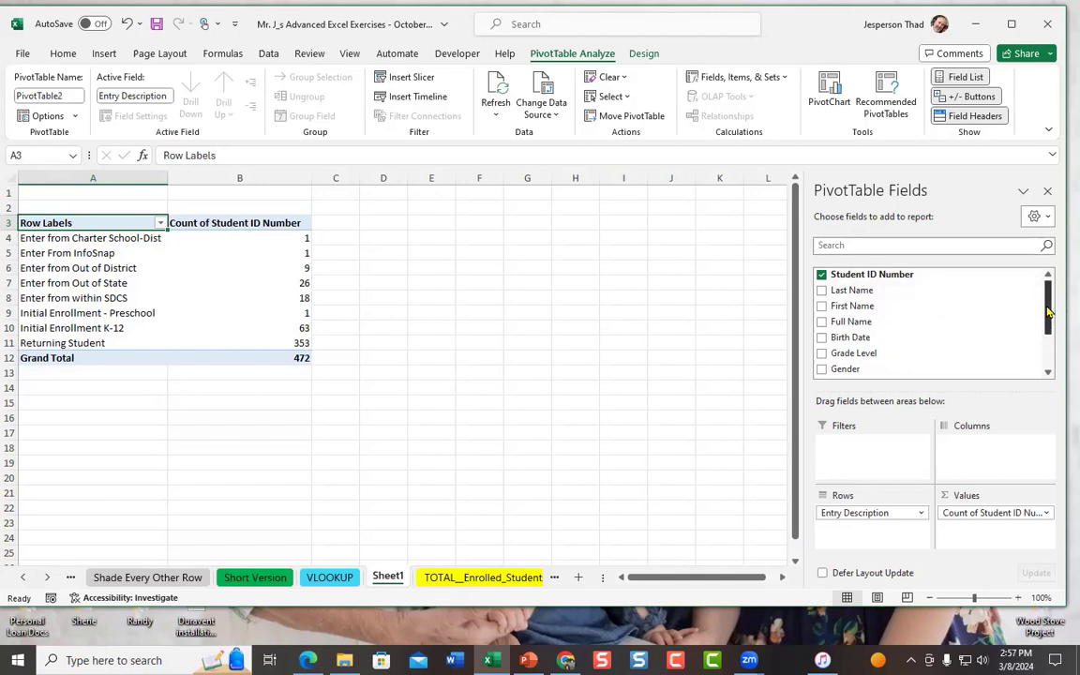
Add the Gender field to the PivotTable as a second row level beneath Entry Description
{"action": "left_click_drag", "start_coordinate": [1048, 313], "coordinate": [1047, 352]}
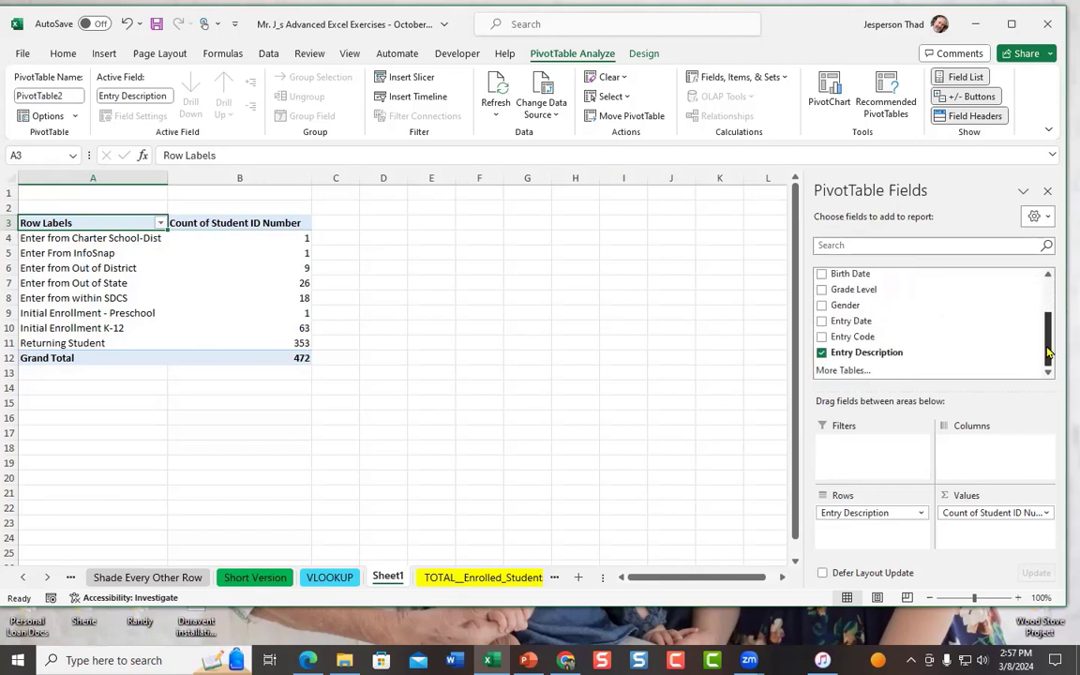
{"action": "scroll", "coordinate": [944, 312], "scroll_direction": "up", "scroll_amount": 3}
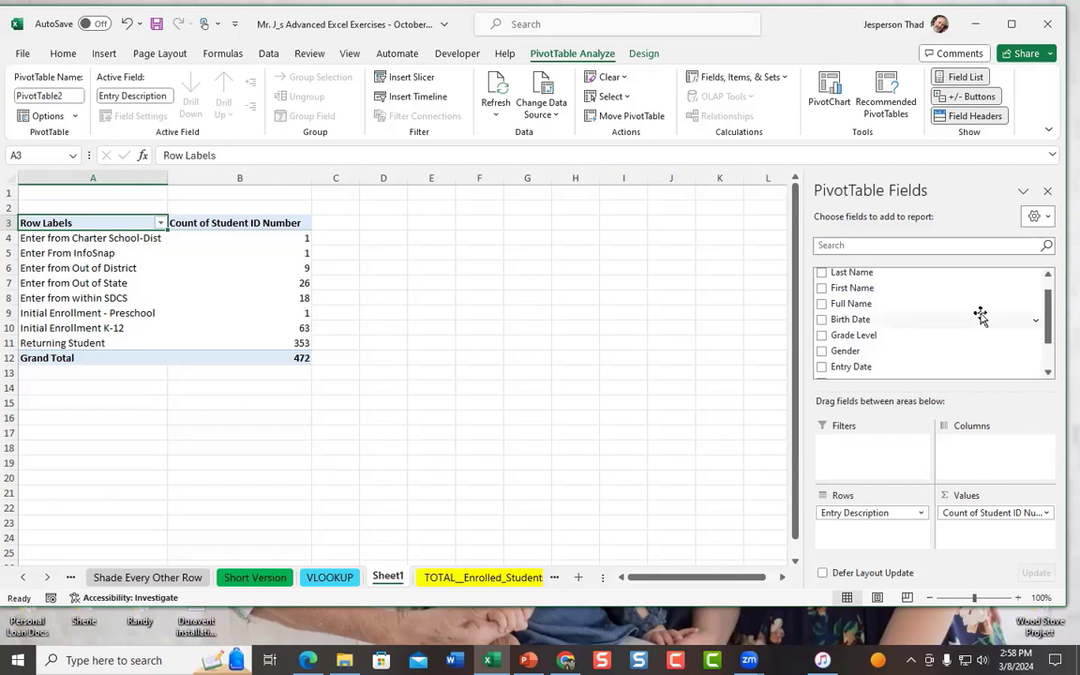
{"action": "mouse_move", "coordinate": [1047, 324]}
{"action": "left_mouse_down"}
{"action": "mouse_move", "coordinate": [1047, 286]}
{"action": "mouse_move", "coordinate": [1046, 346]}
{"action": "mouse_move", "coordinate": [1047, 309]}
{"action": "left_mouse_up"}
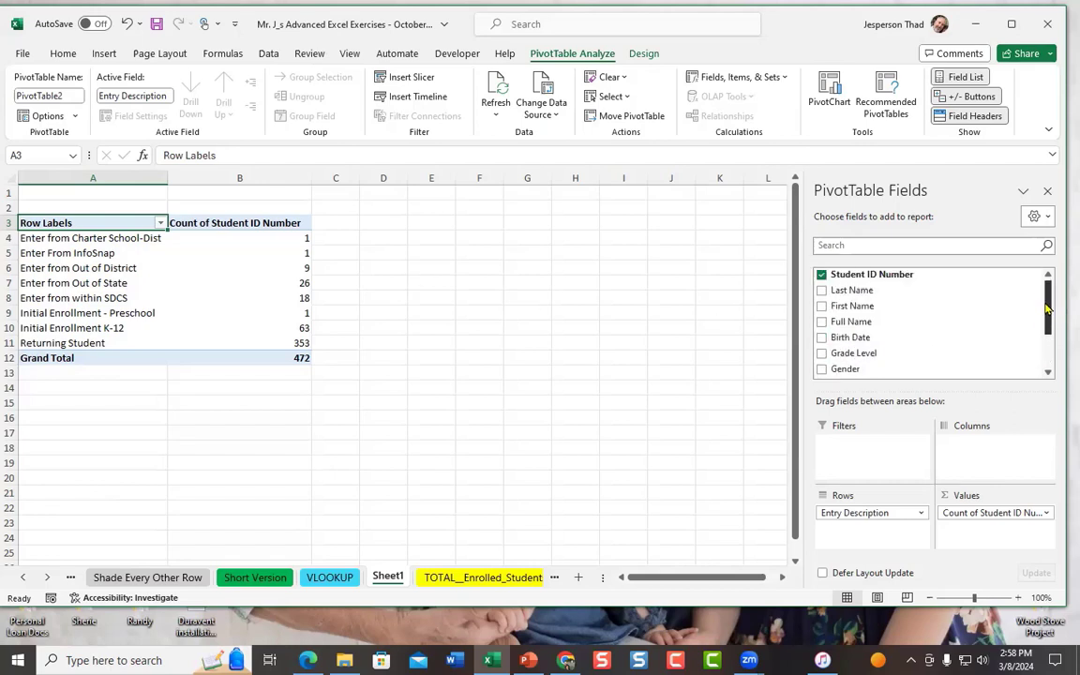
{"action": "left_click", "coordinate": [821, 370]}
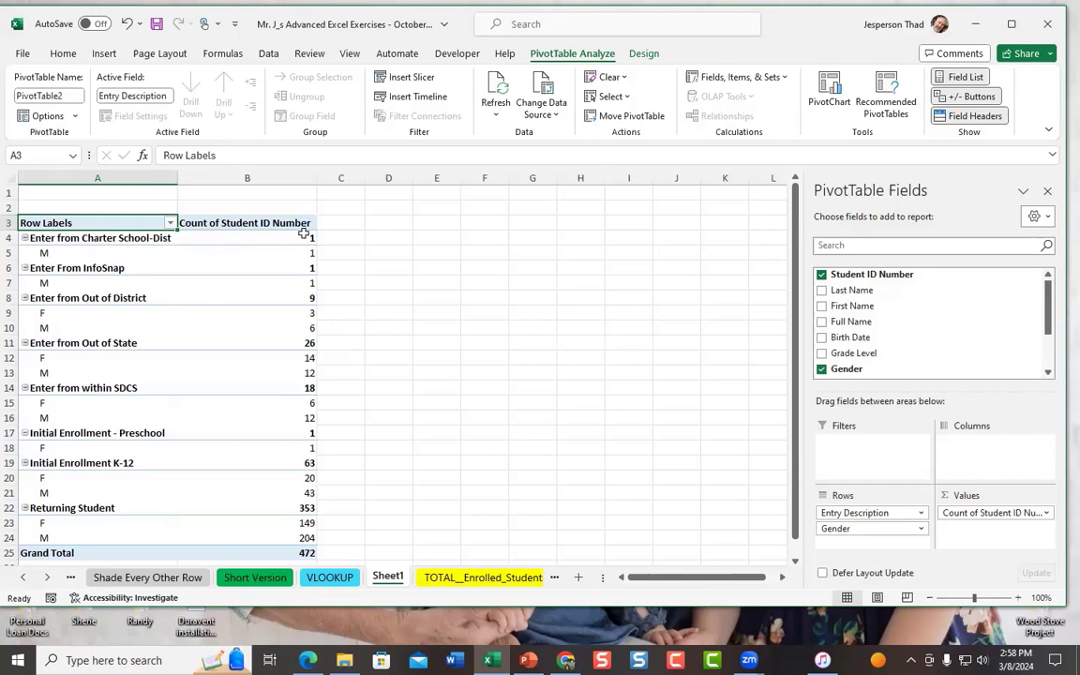
{"action": "mouse_move", "coordinate": [278, 238]}
{"action": "mouse_move", "coordinate": [315, 271]}
Browse the Light and Medium PivotTable styles available for the new table without applying one
{"action": "left_click", "coordinate": [644, 54]}
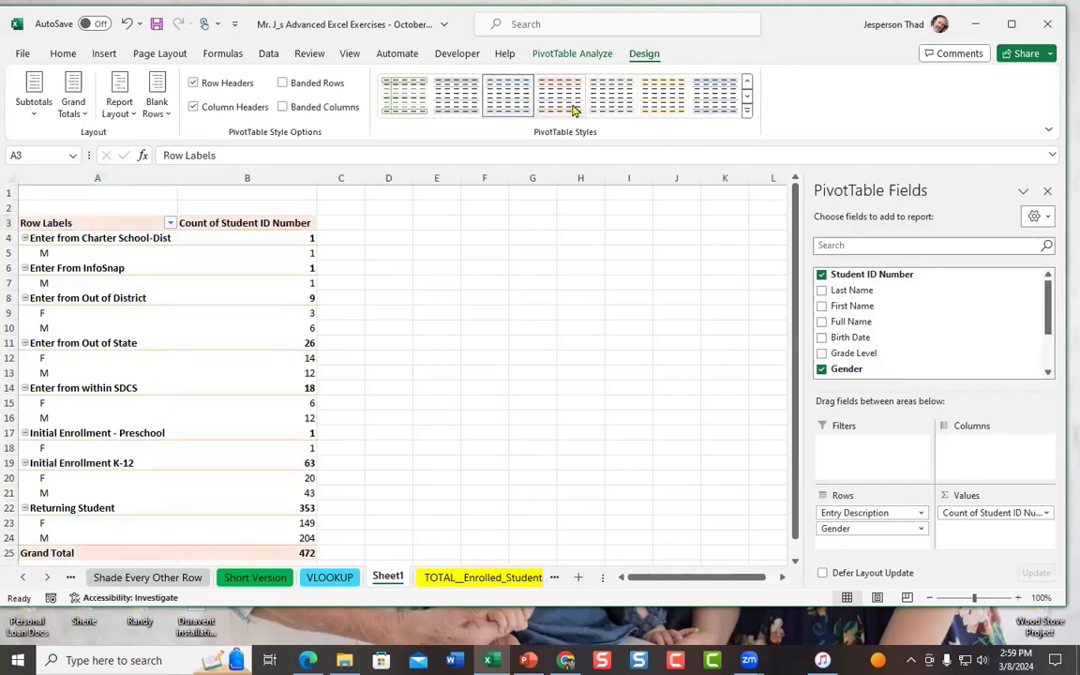
{"action": "left_click", "coordinate": [746, 110]}
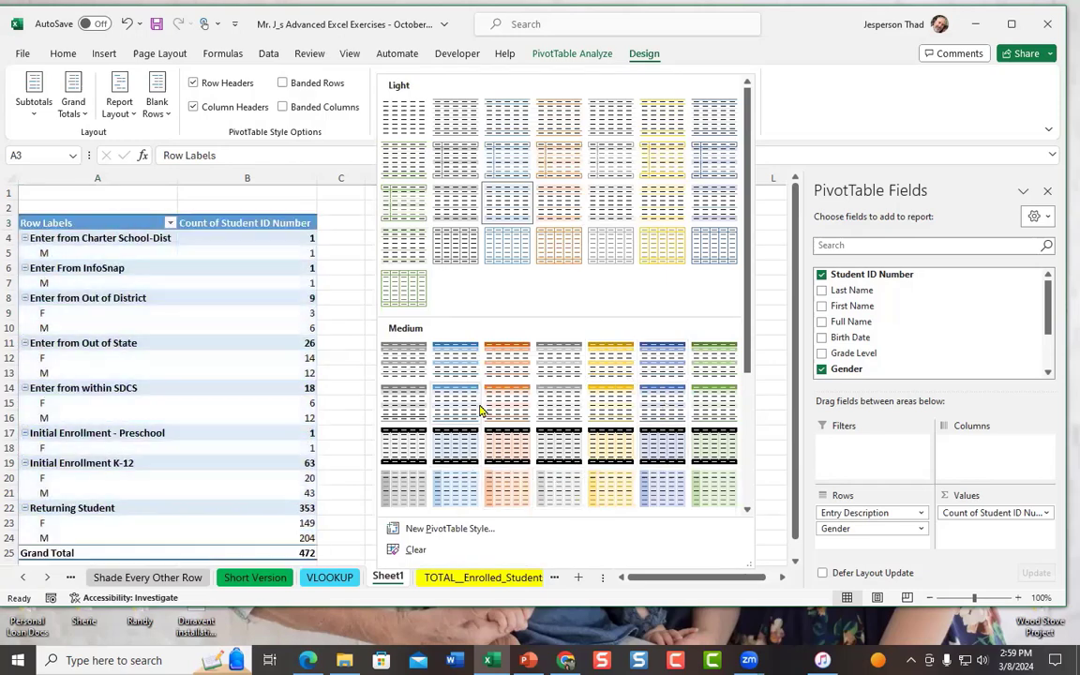
{"action": "left_click", "coordinate": [763, 100]}
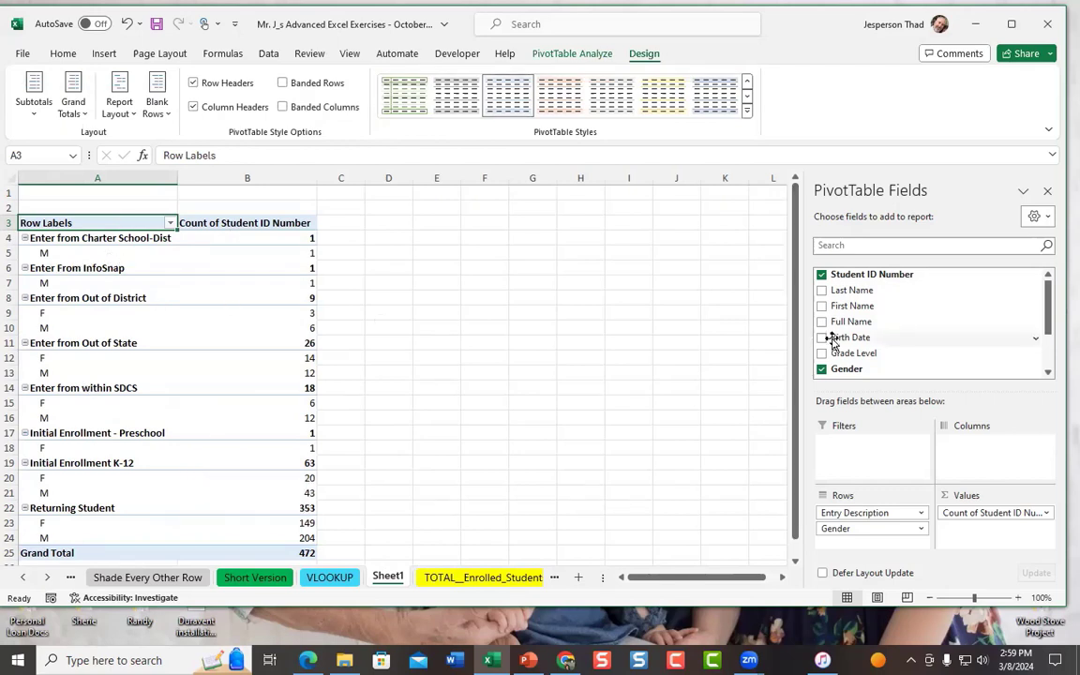
Move the Gender field from Rows to Columns in the PivotTable and narrow column B
{"action": "scroll", "coordinate": [923, 347], "scroll_direction": "down", "scroll_amount": 2}
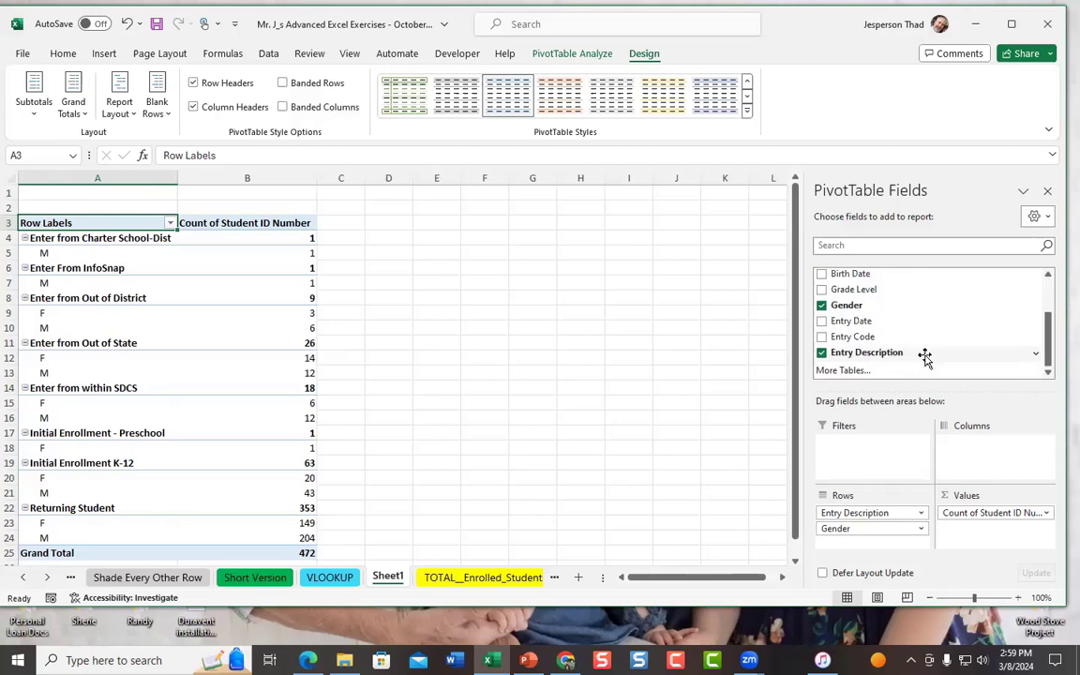
{"action": "scroll", "coordinate": [924, 356], "scroll_direction": "up", "scroll_amount": 2}
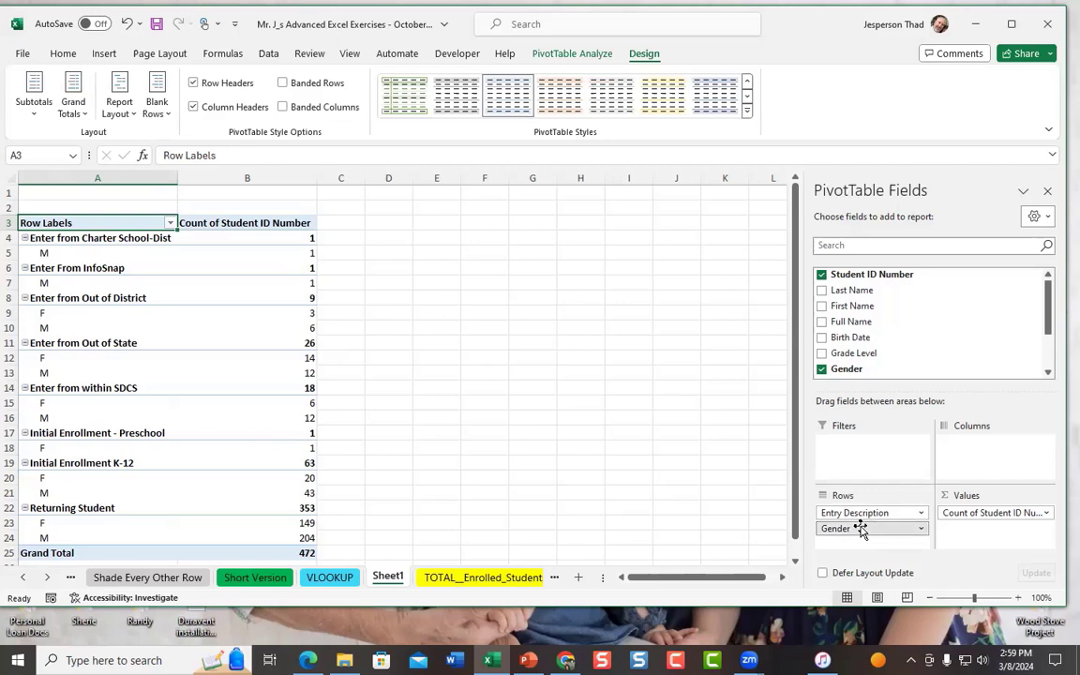
{"action": "left_click_drag", "start_coordinate": [860, 530], "coordinate": [968, 462]}
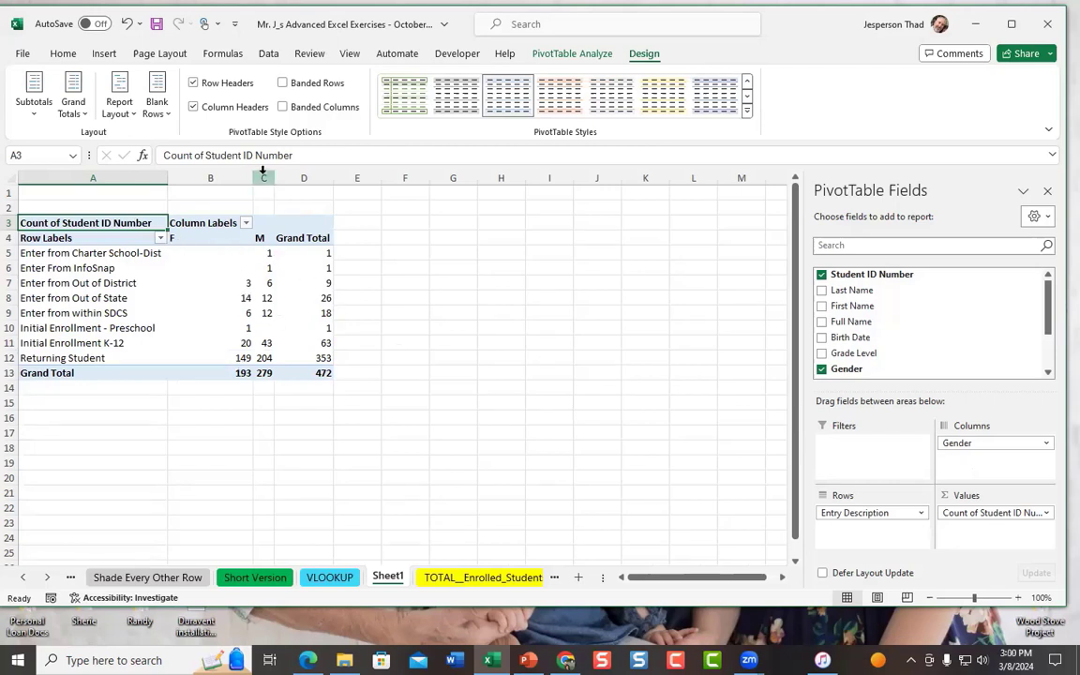
{"action": "left_click_drag", "start_coordinate": [253, 178], "coordinate": [195, 180]}
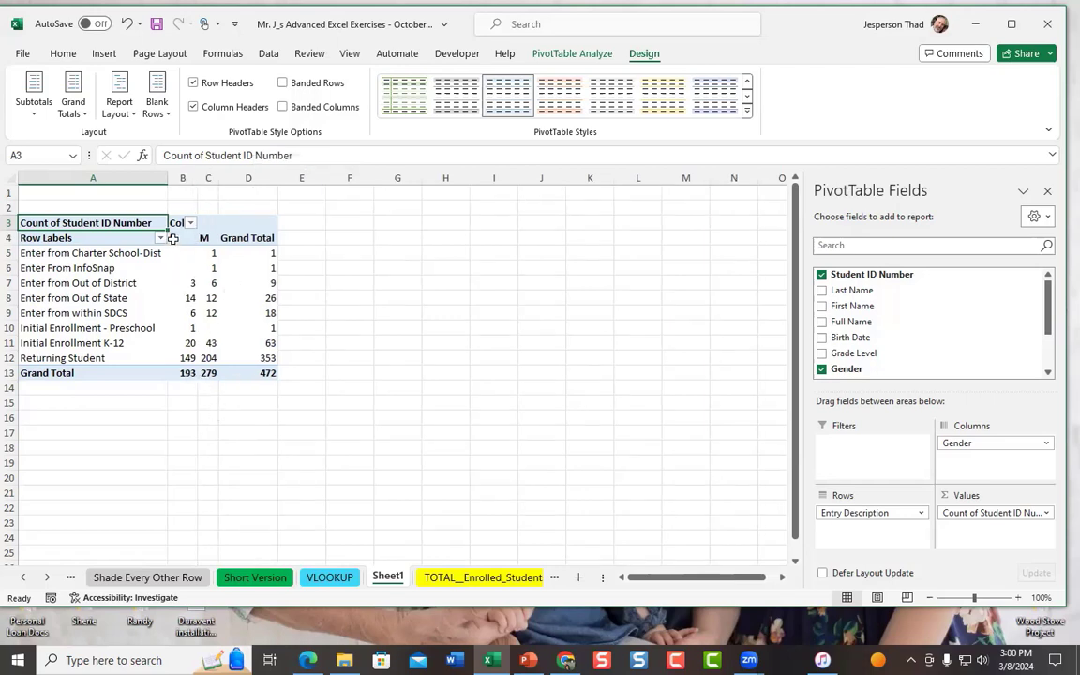
Center the F and M column headings of the PivotTable horizontally in their cells
{"action": "left_click_drag", "start_coordinate": [176, 237], "coordinate": [204, 234]}
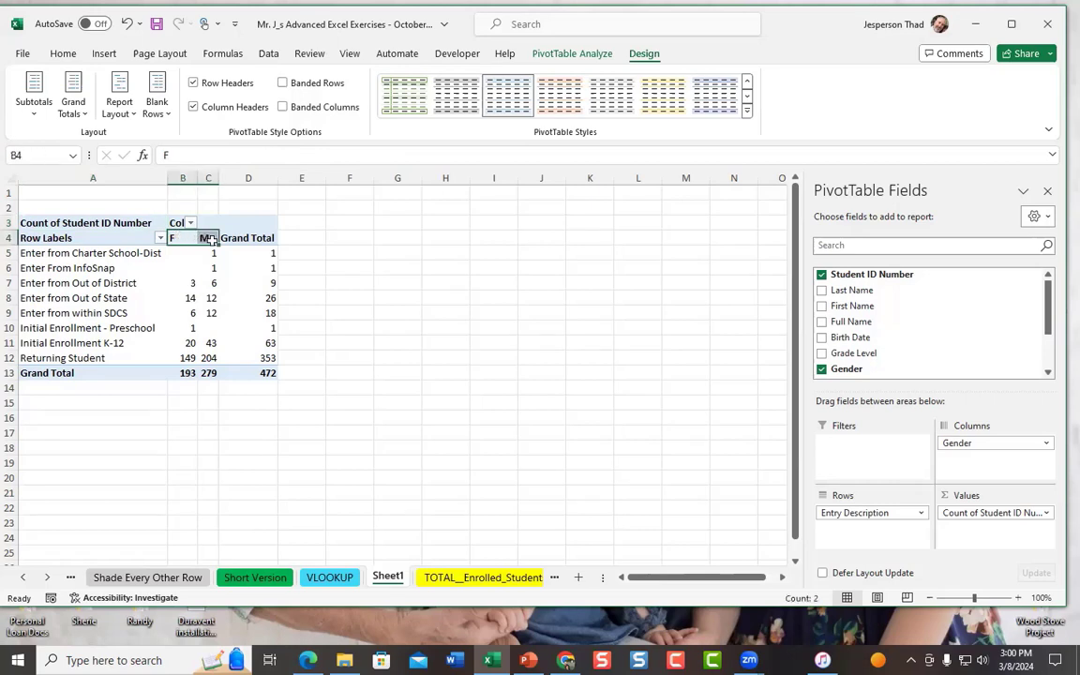
{"action": "left_click", "coordinate": [66, 54]}
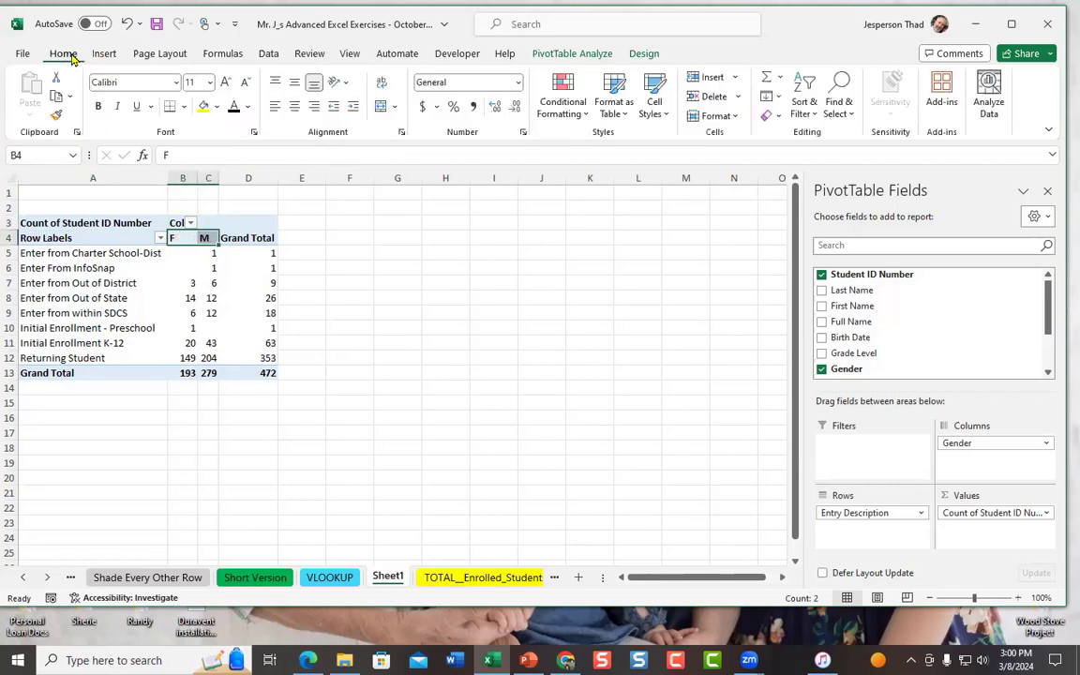
{"action": "left_click", "coordinate": [294, 84]}
{"action": "left_click", "coordinate": [294, 83]}
{"action": "left_click", "coordinate": [295, 106]}
{"action": "left_click", "coordinate": [347, 222]}
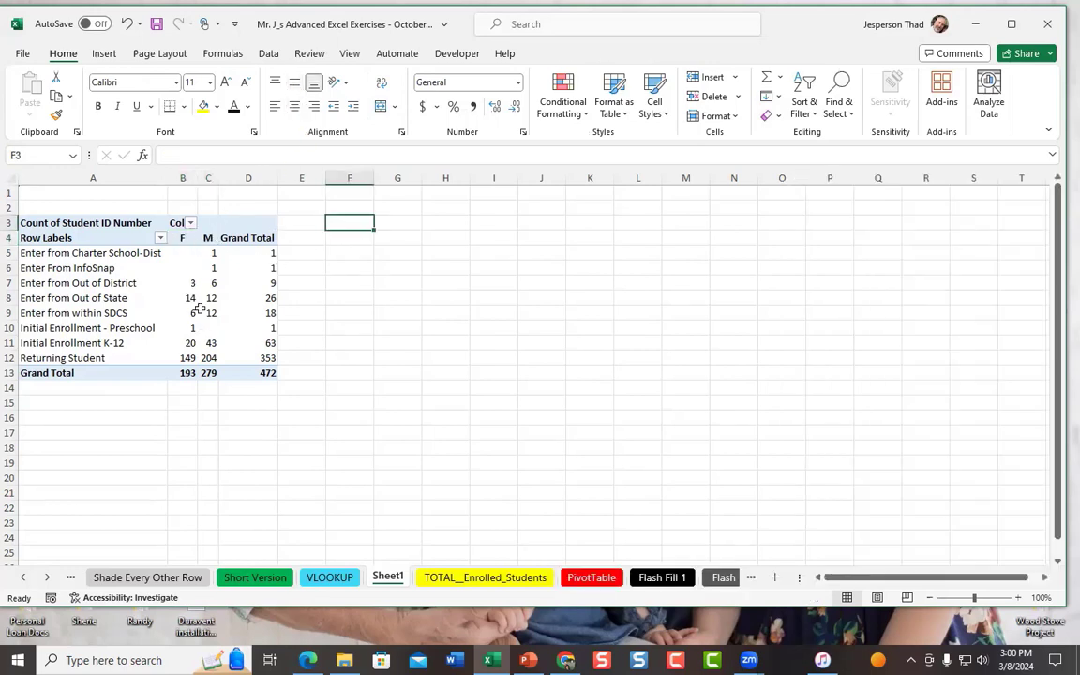
{"action": "left_click", "coordinate": [173, 269]}
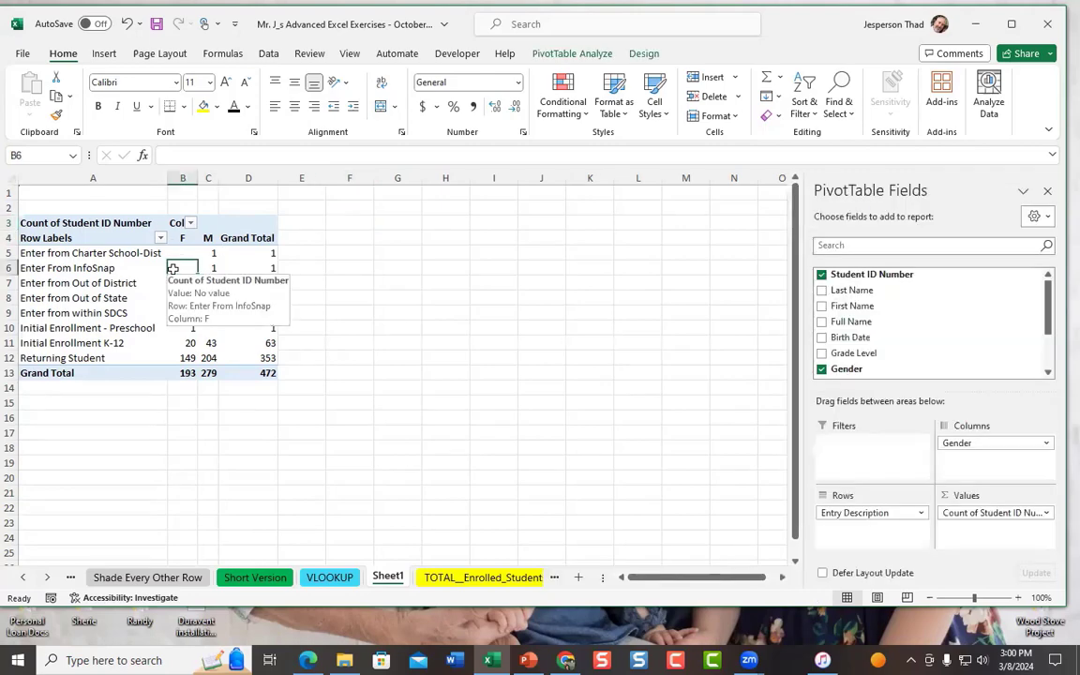
Apply the Medium PivotTable style with black header and total rows and a light blue body, and slightly narrow column D
{"action": "left_click", "coordinate": [644, 54]}
{"action": "left_click", "coordinate": [747, 111]}
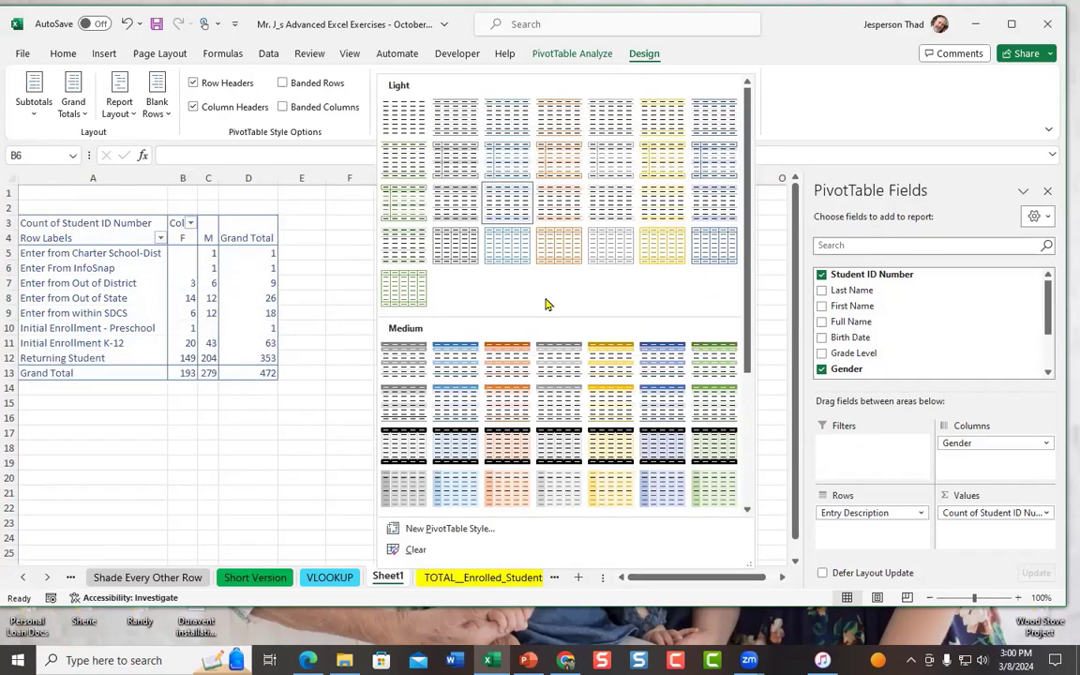
{"action": "left_click", "coordinate": [461, 446]}
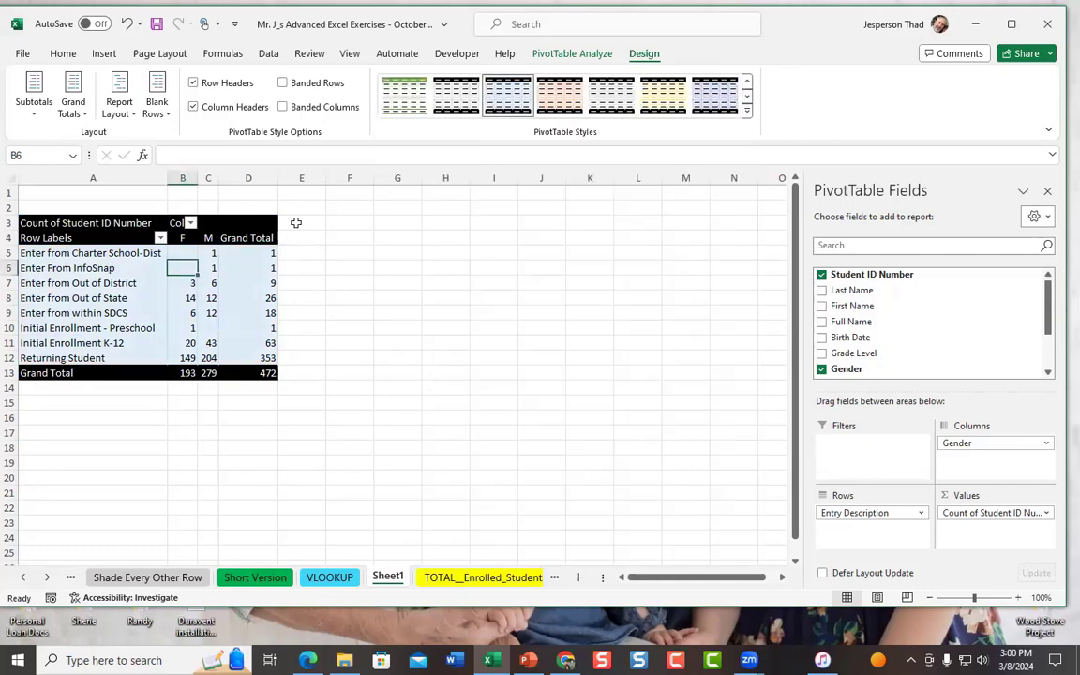
{"action": "mouse_move", "coordinate": [276, 178]}
{"action": "left_mouse_down"}
{"action": "mouse_move", "coordinate": [246, 186]}
{"action": "mouse_move", "coordinate": [275, 178]}
{"action": "left_mouse_up"}
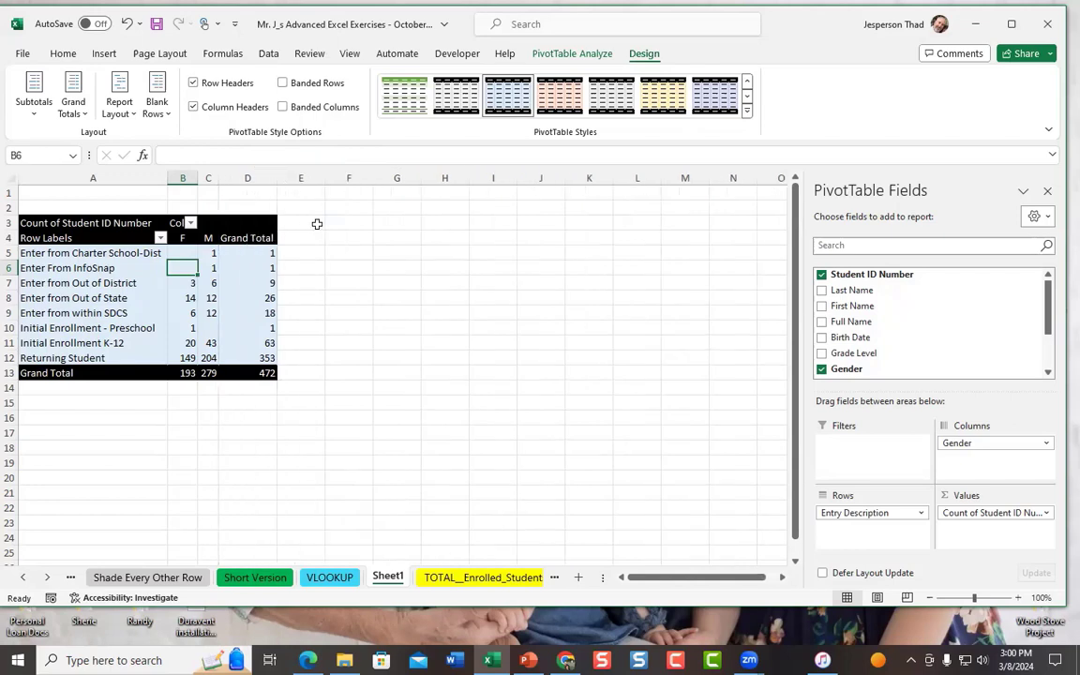
Select cells outside and inside the PivotTable to examine its counts and when the field list is available
{"action": "left_click", "coordinate": [286, 268]}
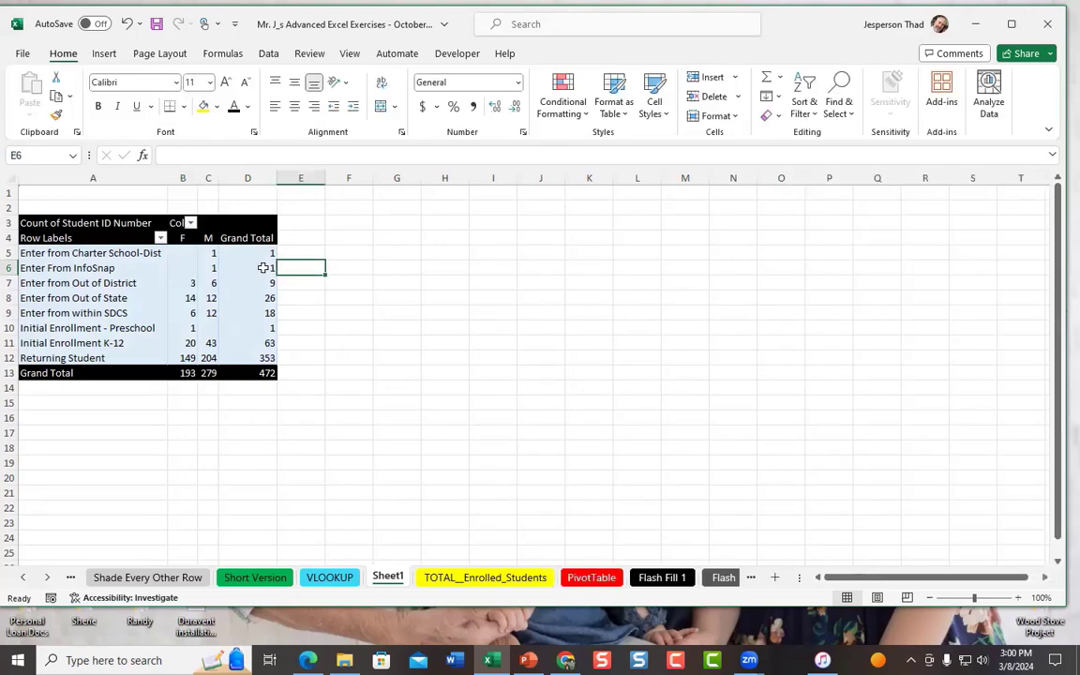
{"action": "mouse_move", "coordinate": [266, 265]}
{"action": "mouse_move", "coordinate": [270, 285]}
{"action": "mouse_move", "coordinate": [191, 284]}
{"action": "left_click", "coordinate": [250, 234]}
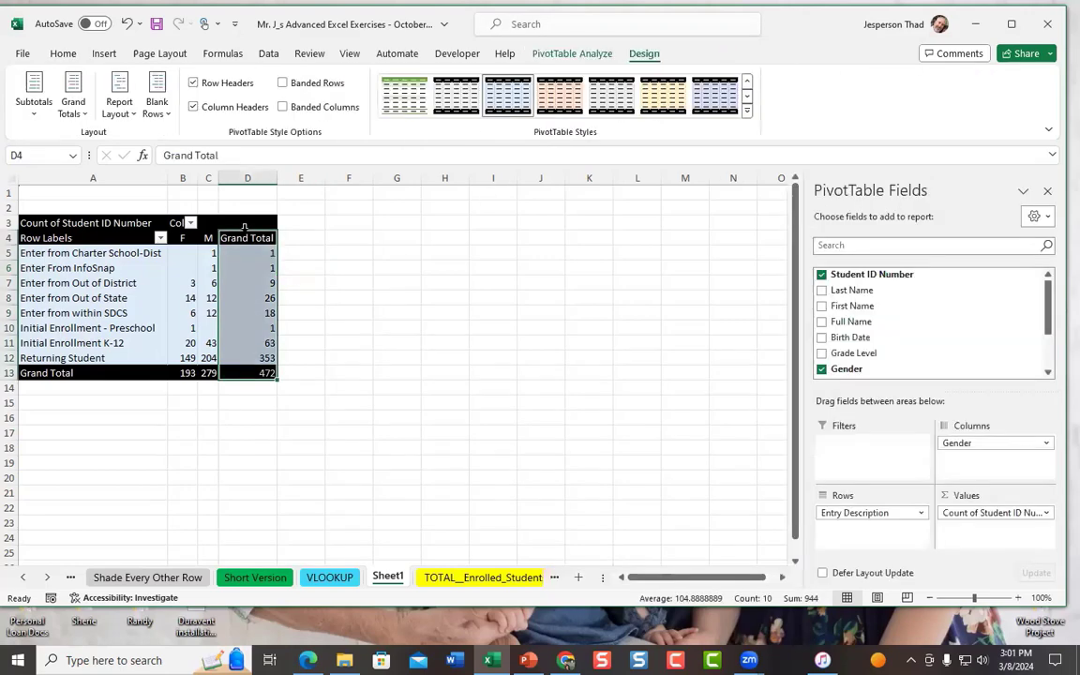
{"action": "left_click", "coordinate": [188, 283]}
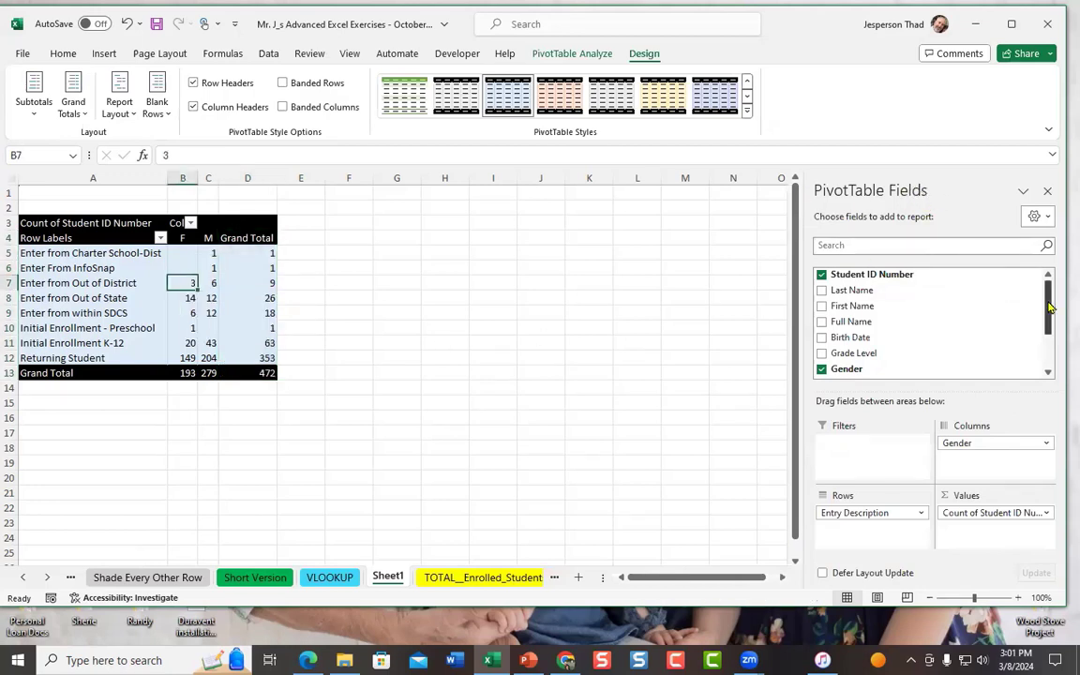
{"action": "mouse_move", "coordinate": [1046, 299]}
{"action": "left_mouse_down"}
{"action": "mouse_move", "coordinate": [1046, 351]}
{"action": "mouse_move", "coordinate": [1048, 276]}
{"action": "left_mouse_up"}
Drill down into the grand total for Enter from Out of State to list its student records on a new sheet
{"action": "mouse_move", "coordinate": [268, 298]}
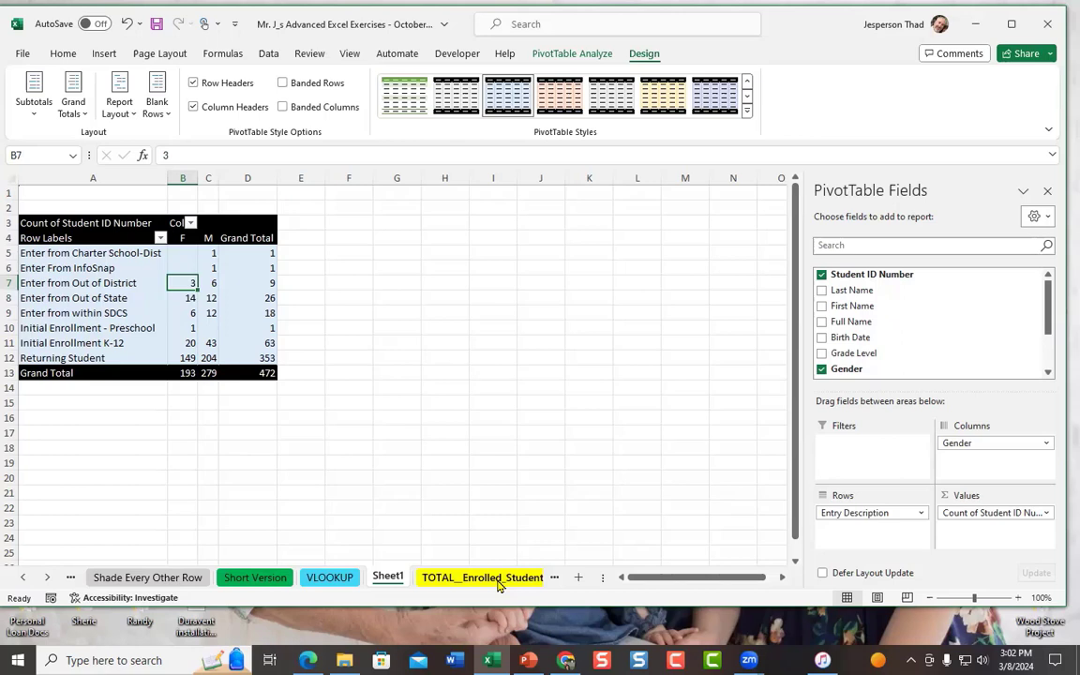
{"action": "double_click", "coordinate": [266, 297]}
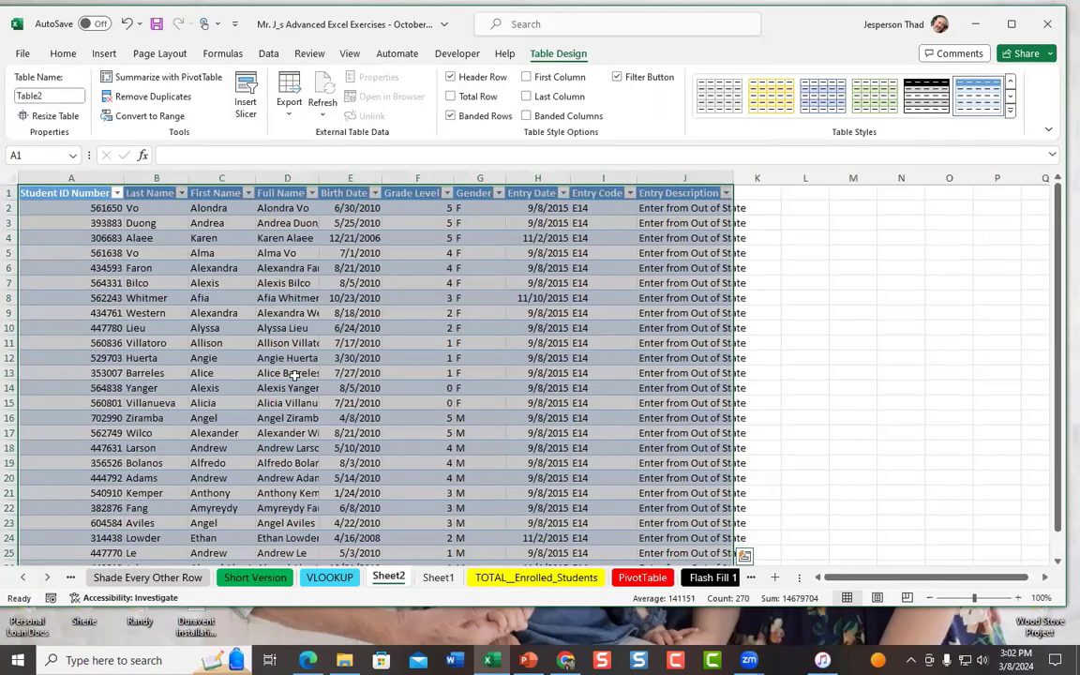
{"action": "scroll", "coordinate": [896, 447], "scroll_direction": "down", "scroll_amount": 2}
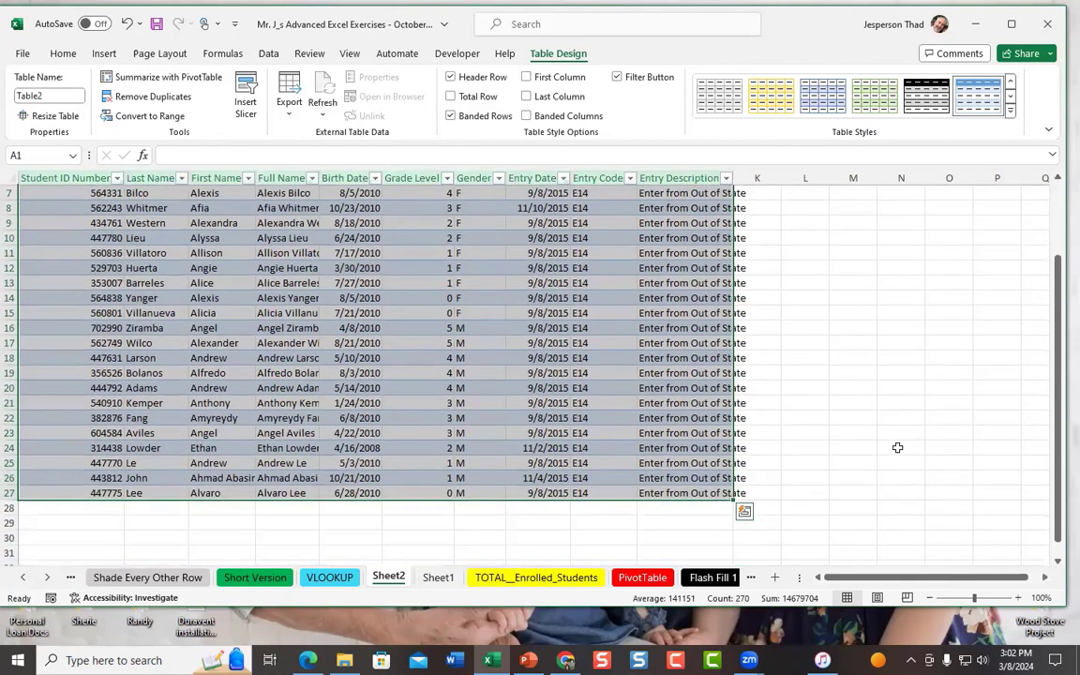
{"action": "scroll", "coordinate": [897, 447], "scroll_direction": "up", "scroll_amount": 2}
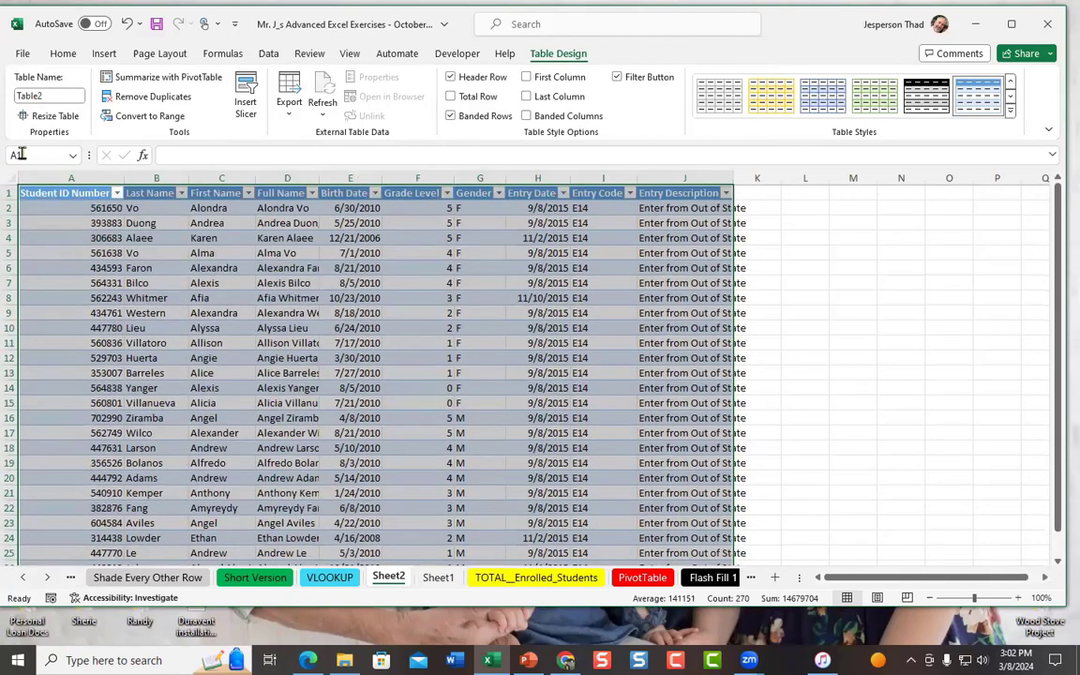
{"action": "scroll", "coordinate": [140, 343], "scroll_direction": "down", "scroll_amount": 1}
{"action": "scroll", "coordinate": [177, 345], "scroll_direction": "up", "scroll_amount": 1}
{"action": "left_click", "coordinate": [812, 211]}
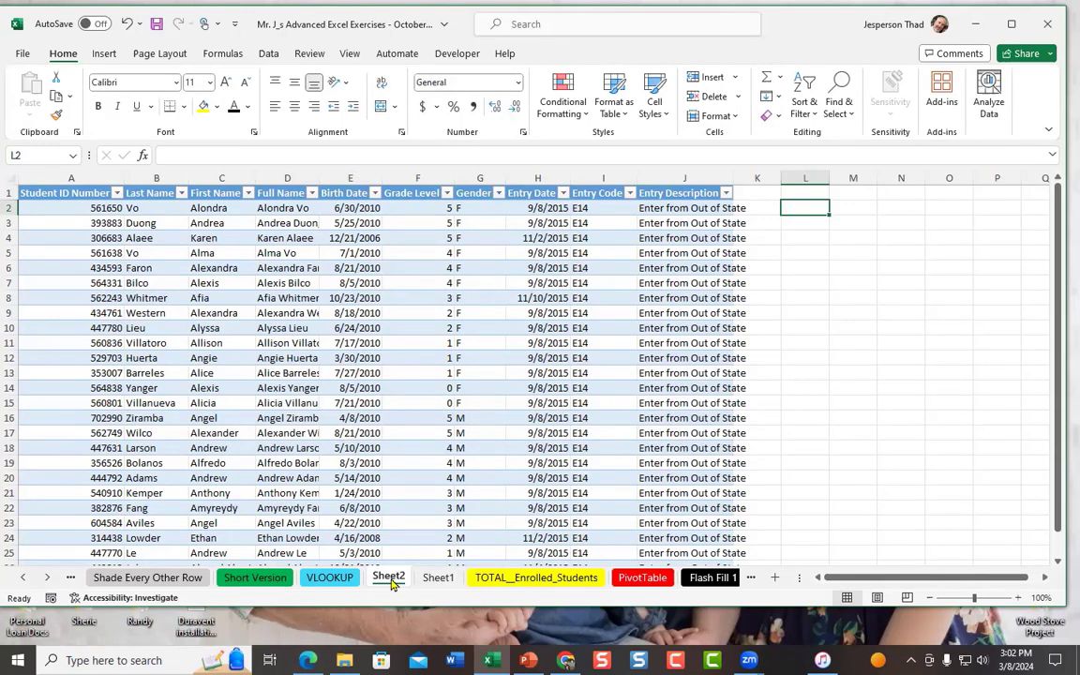
Compare the PivotTable on Sheet1 with the out-of-state student records on Sheet2
{"action": "left_click", "coordinate": [434, 578]}
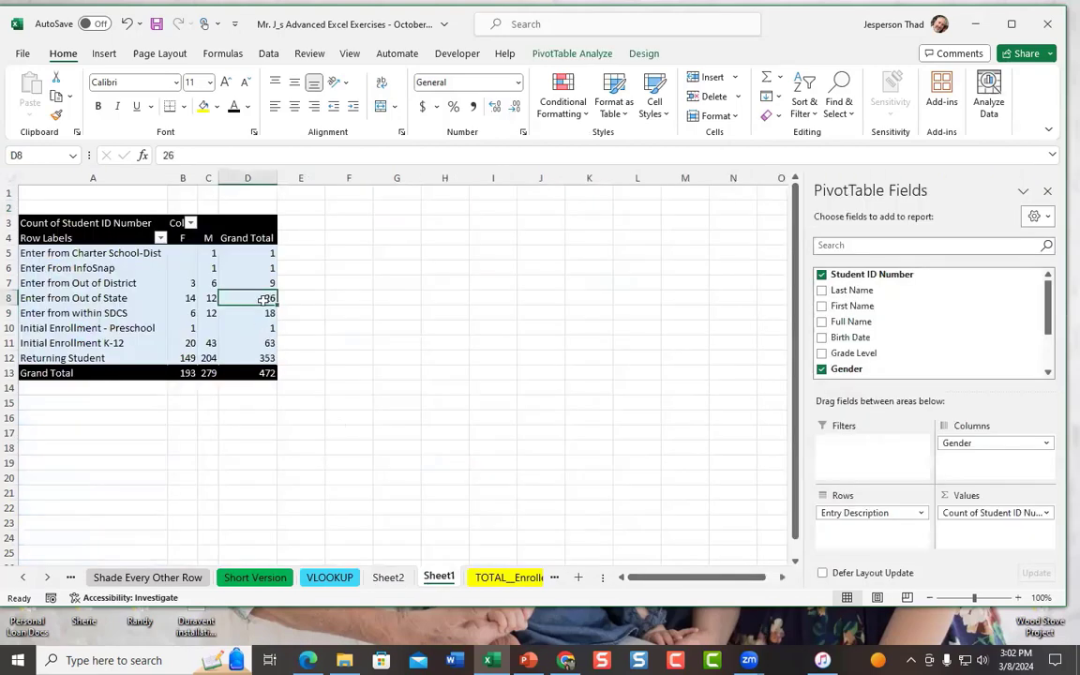
{"action": "left_click", "coordinate": [390, 579]}
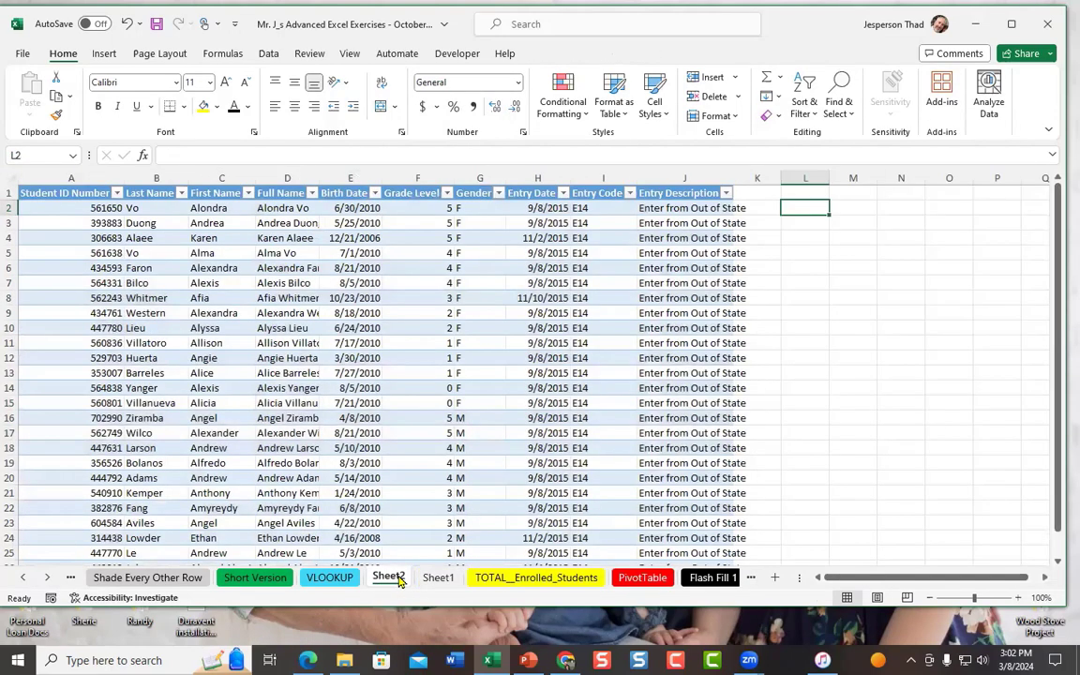
{"action": "left_click", "coordinate": [436, 578]}
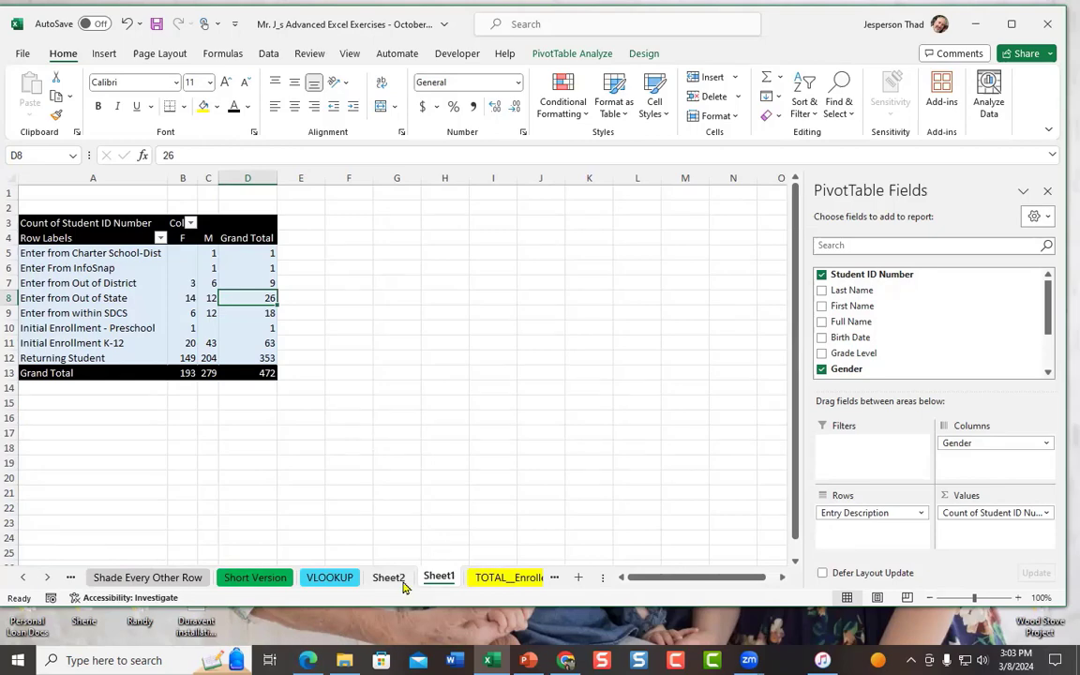
{"action": "left_click", "coordinate": [388, 577]}
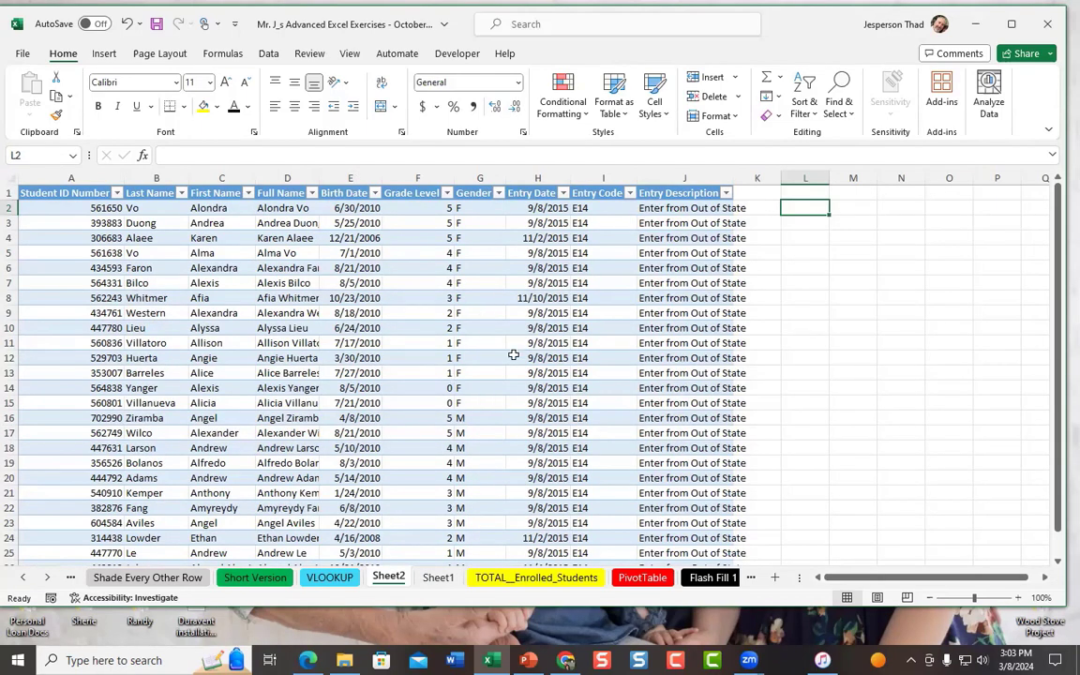
{"action": "left_click", "coordinate": [439, 578]}
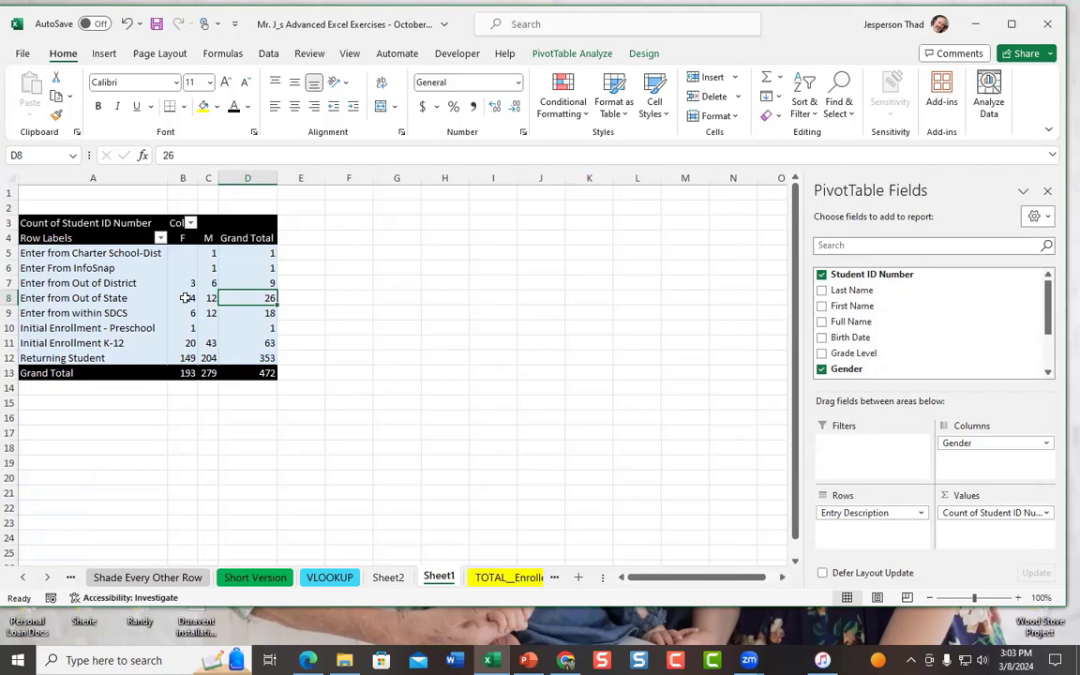
Drill down into the F count for Enter from Out of State to extract those student records to a new sheet
{"action": "mouse_move", "coordinate": [188, 297]}
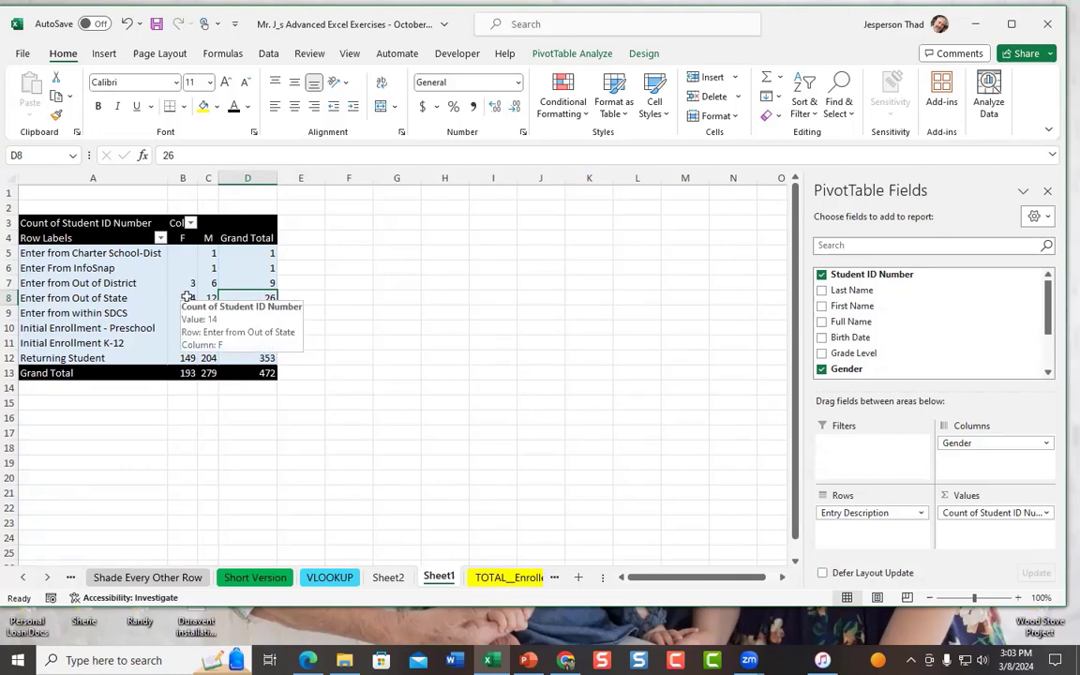
{"action": "double_click", "coordinate": [187, 297]}
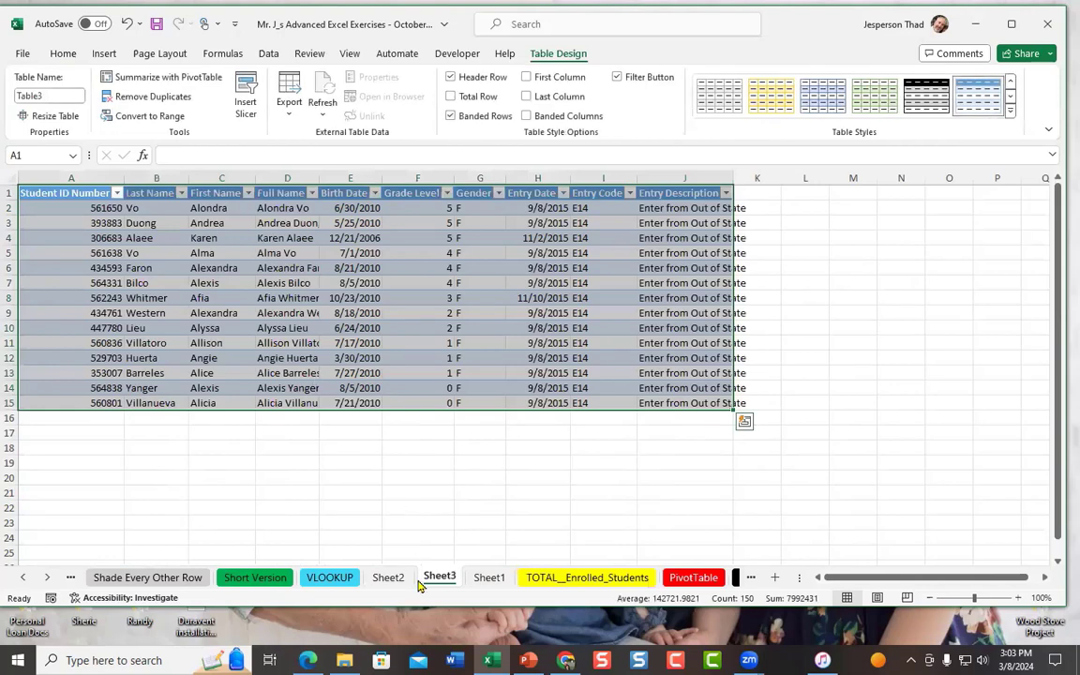
{"action": "left_click", "coordinate": [581, 386]}
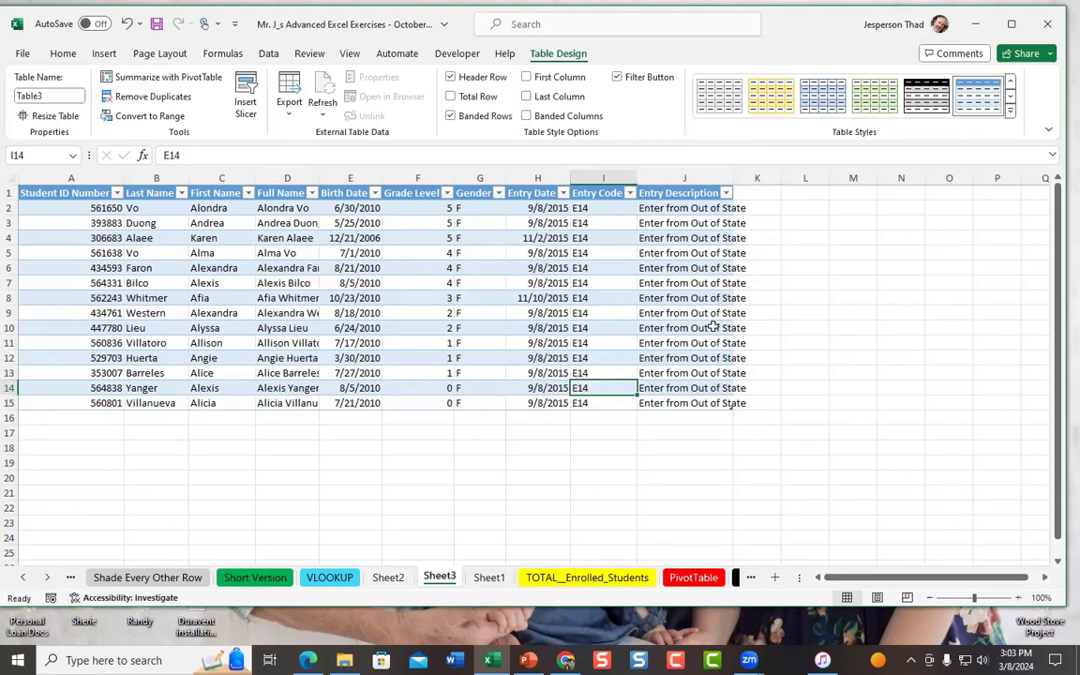
Insert a Clustered Column PivotChart on Sheet1, placed beside the PivotTable and enlarged to about 4.09 by 5.97 inches
{"action": "left_click", "coordinate": [489, 577]}
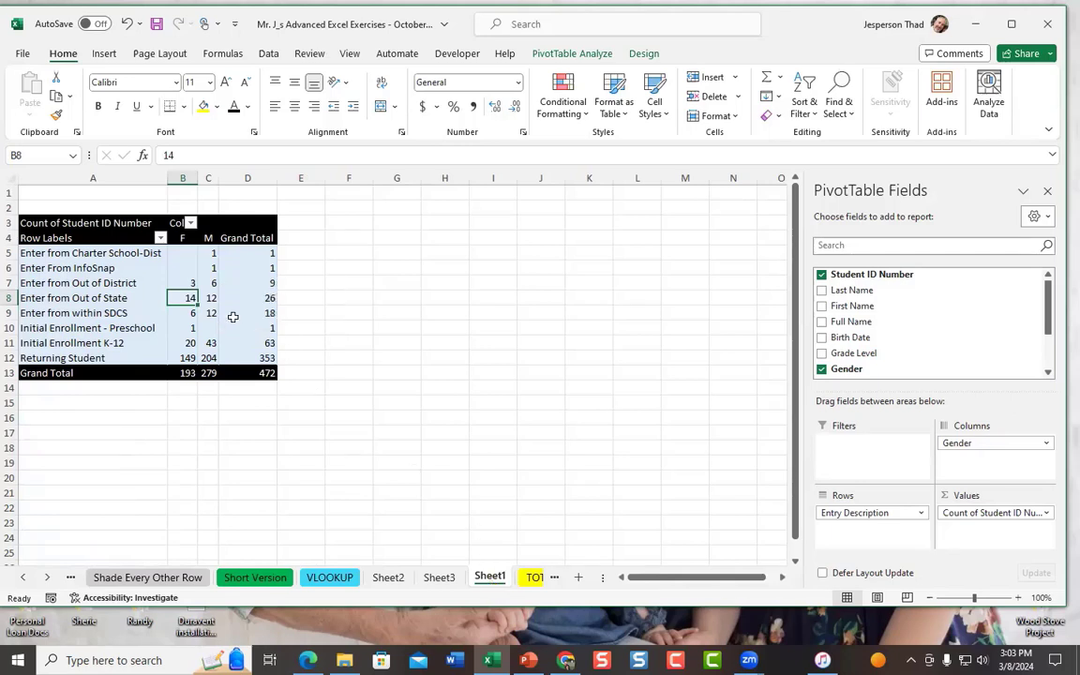
{"action": "left_click", "coordinate": [563, 54]}
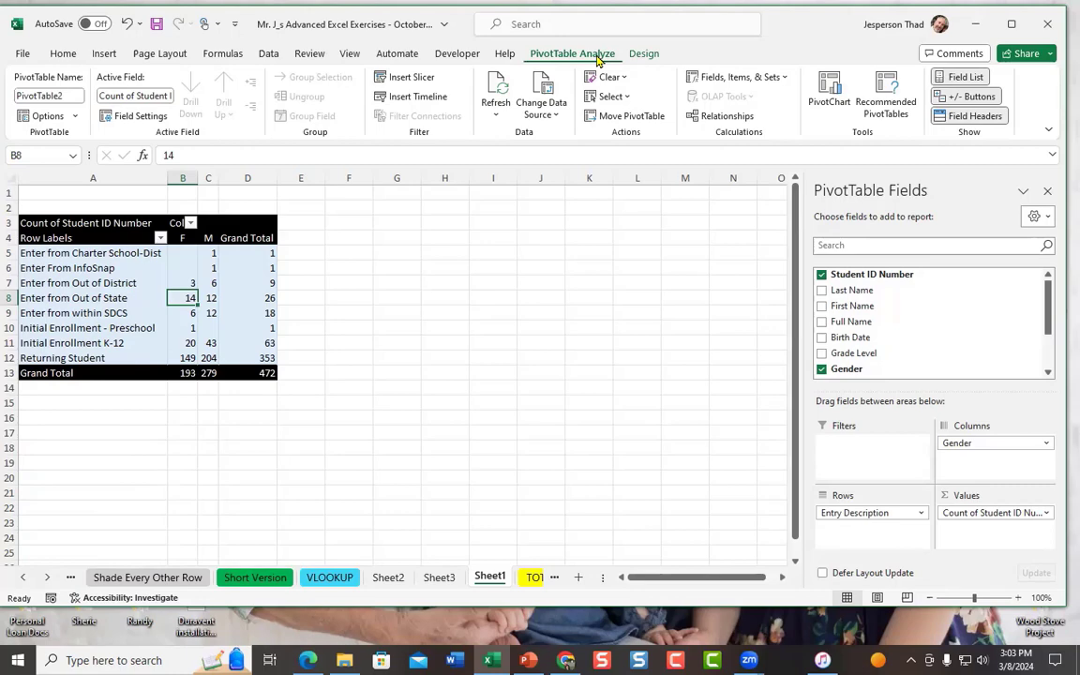
{"action": "left_click", "coordinate": [646, 57]}
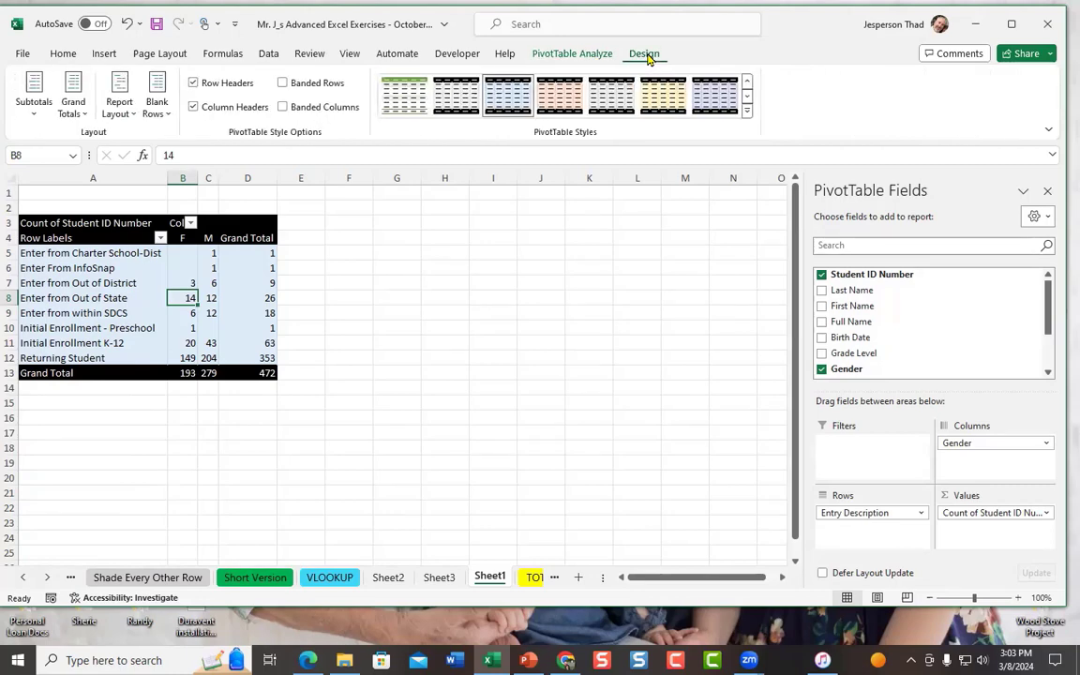
{"action": "left_click", "coordinate": [587, 58]}
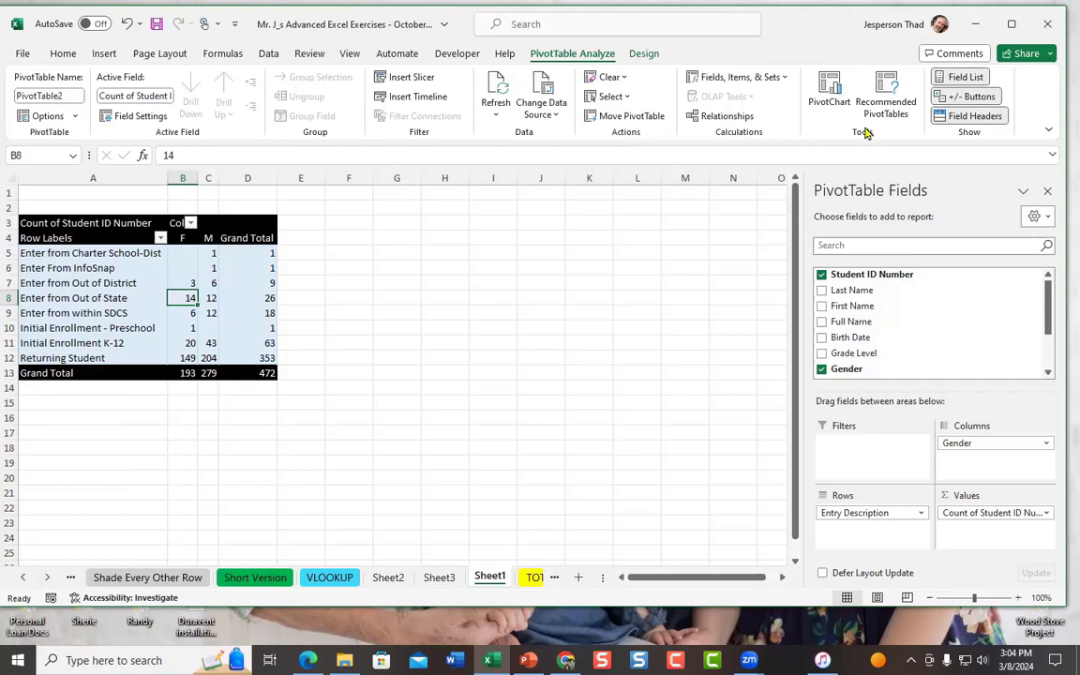
{"action": "left_click", "coordinate": [831, 86]}
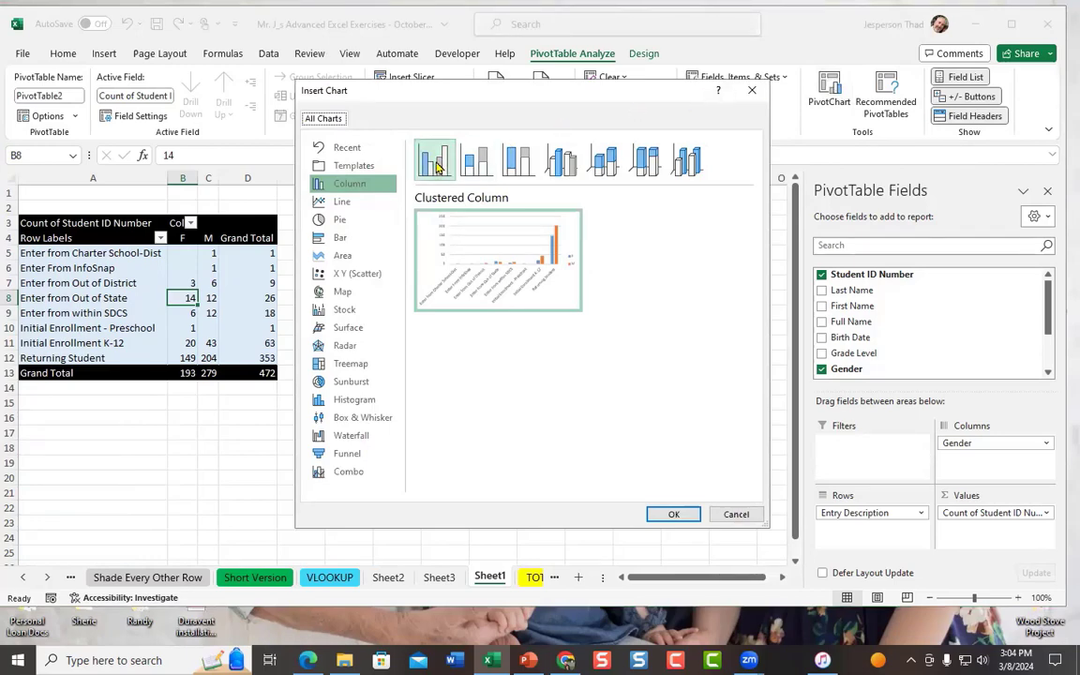
{"action": "mouse_move", "coordinate": [481, 251]}
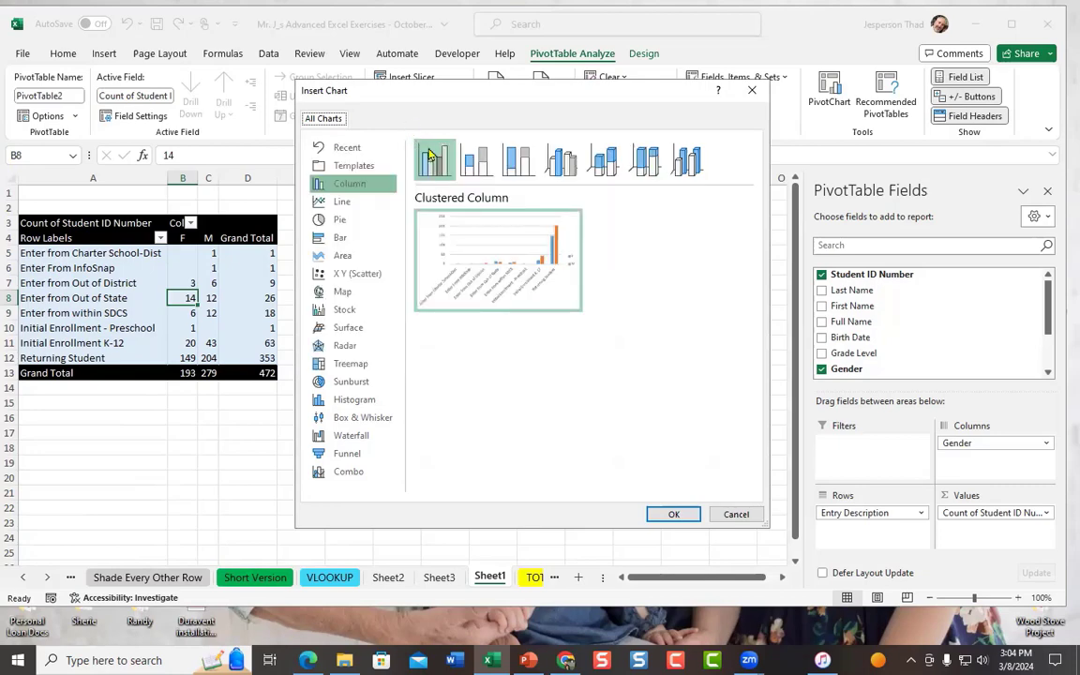
{"action": "left_click", "coordinate": [672, 513]}
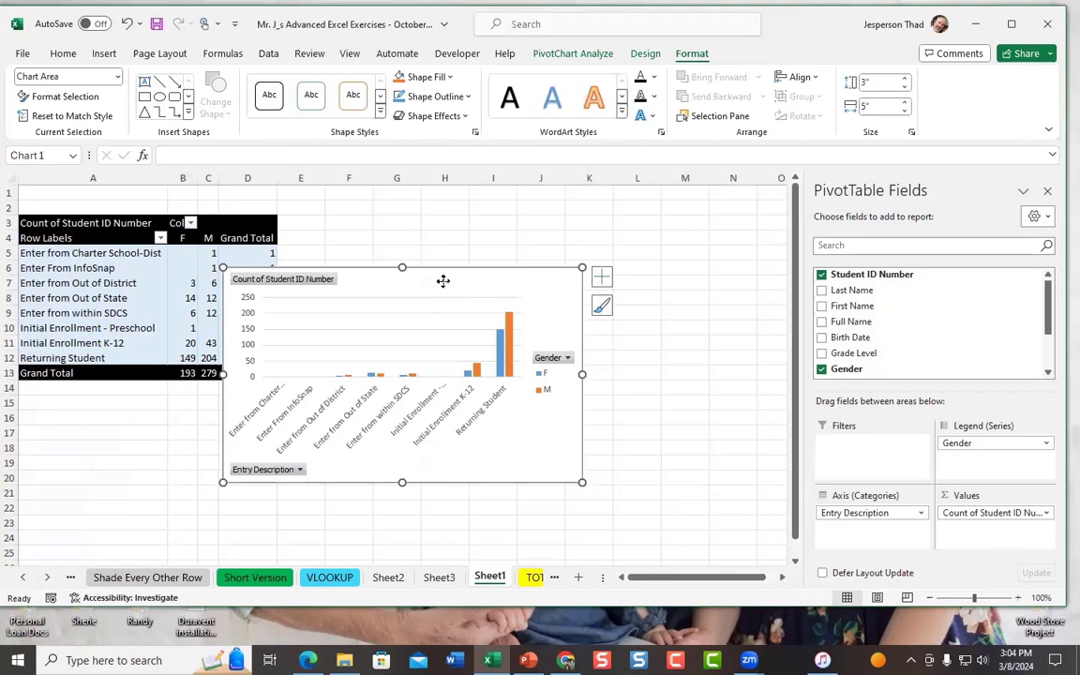
{"action": "left_click_drag", "start_coordinate": [400, 272], "coordinate": [526, 225]}
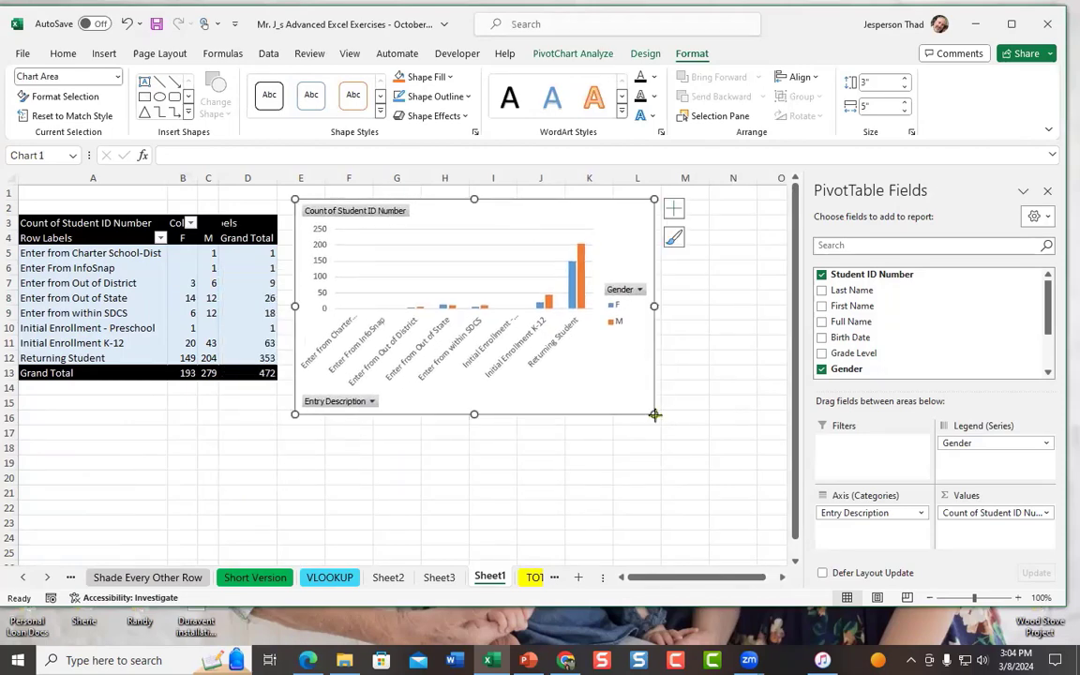
{"action": "left_click_drag", "start_coordinate": [654, 414], "coordinate": [724, 492]}
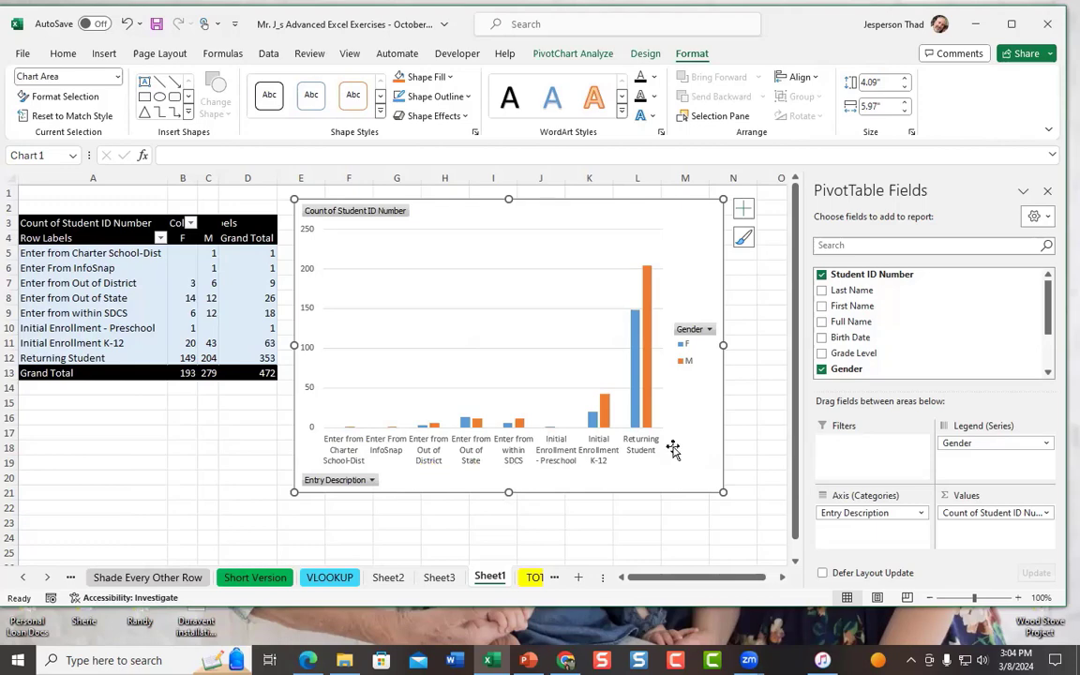
Filter the PivotChart's Entry Description to only Enter From InfoSnap, Enter from Out of State and Initial Enrollment - Preschool
{"action": "left_click", "coordinate": [372, 481]}
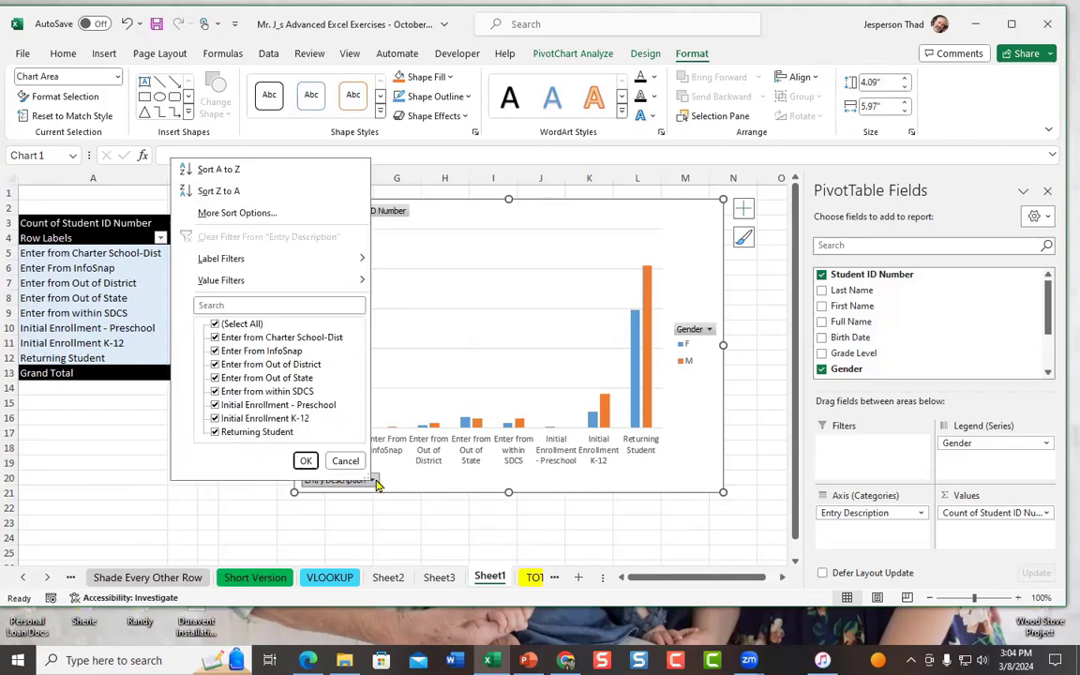
{"action": "left_click", "coordinate": [215, 325]}
{"action": "left_click", "coordinate": [216, 350]}
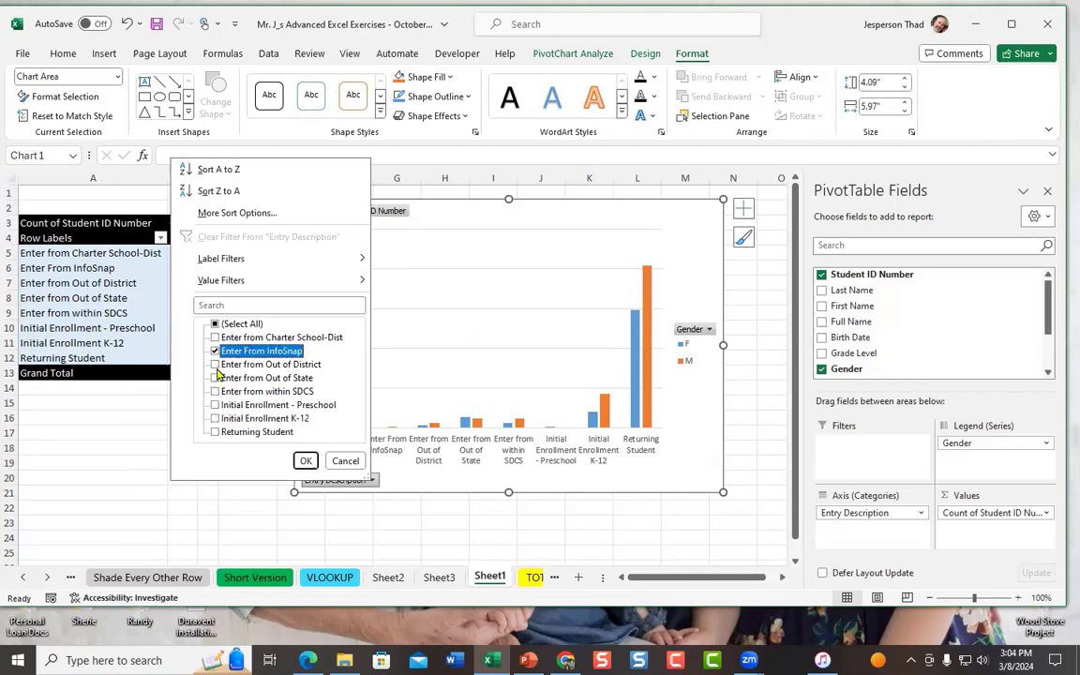
{"action": "left_click", "coordinate": [215, 378]}
{"action": "left_click", "coordinate": [215, 405]}
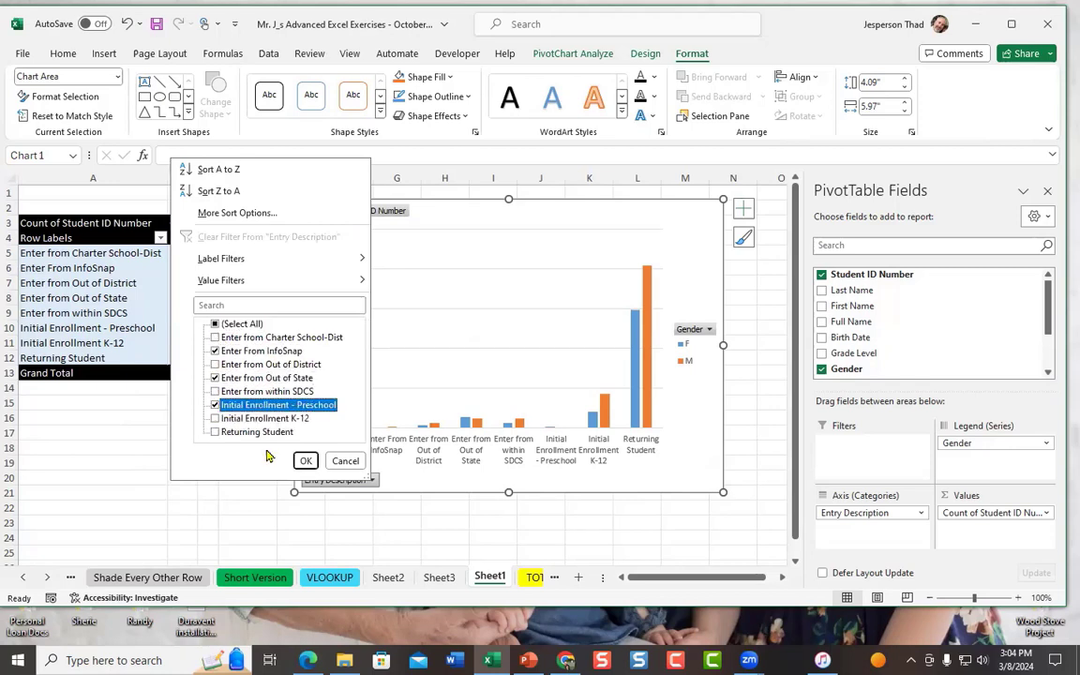
{"action": "left_click", "coordinate": [305, 460]}
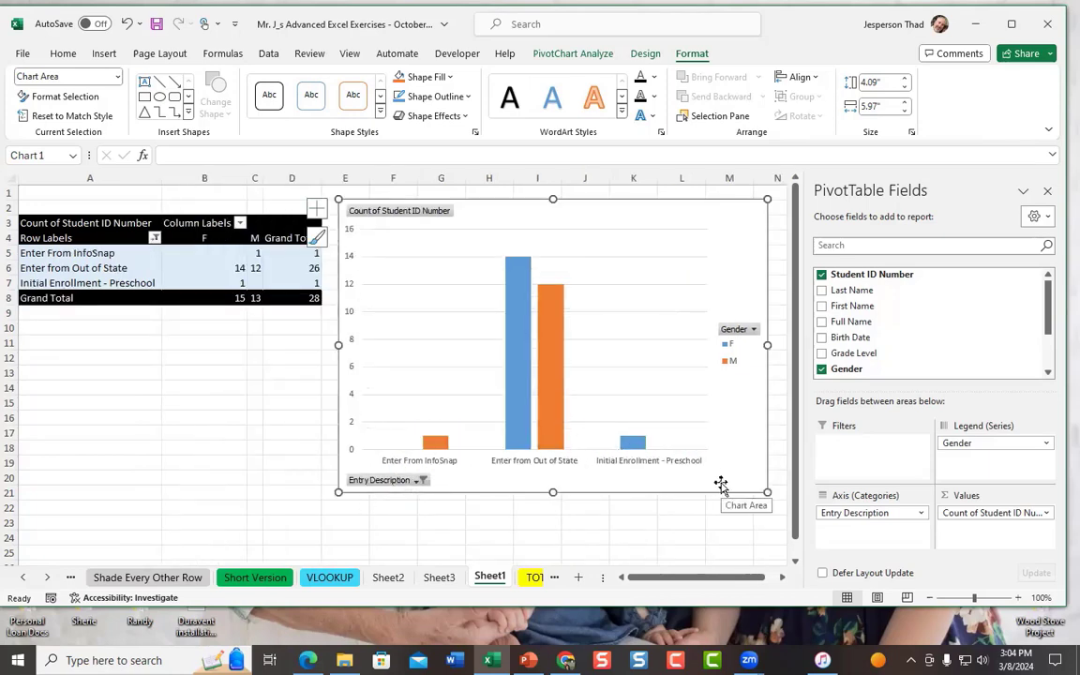
Reselect all Entry Description items in the PivotChart filter and narrow the PivotTable Fields pane
{"action": "left_click", "coordinate": [420, 481]}
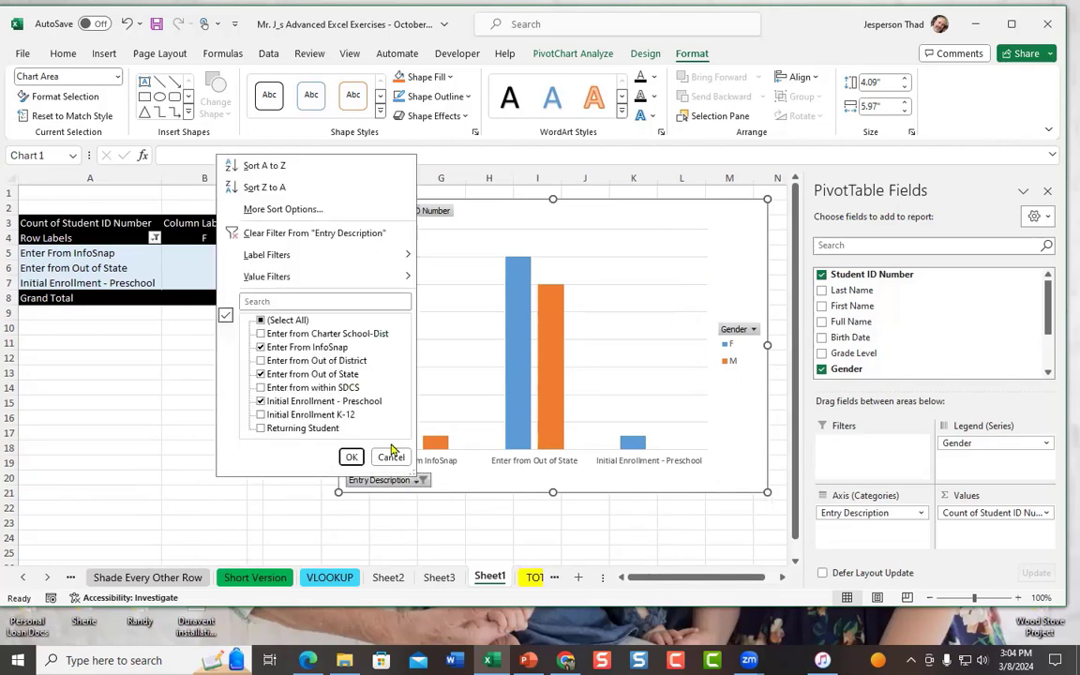
{"action": "left_click", "coordinate": [261, 321]}
{"action": "left_click", "coordinate": [352, 458]}
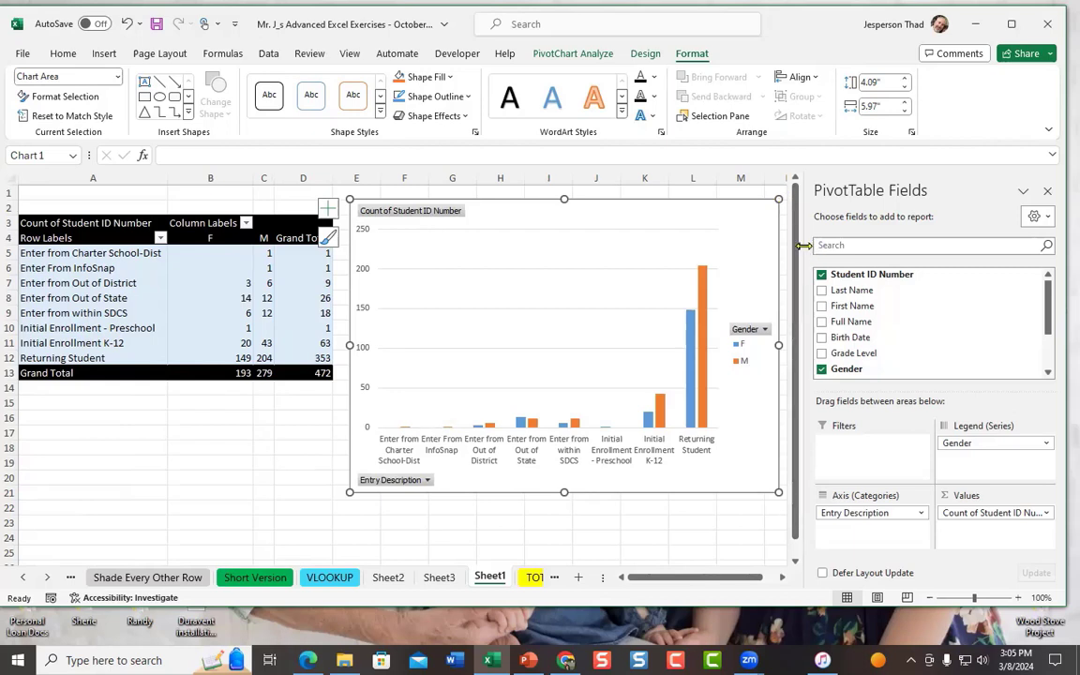
{"action": "left_click_drag", "start_coordinate": [806, 248], "coordinate": [867, 258]}
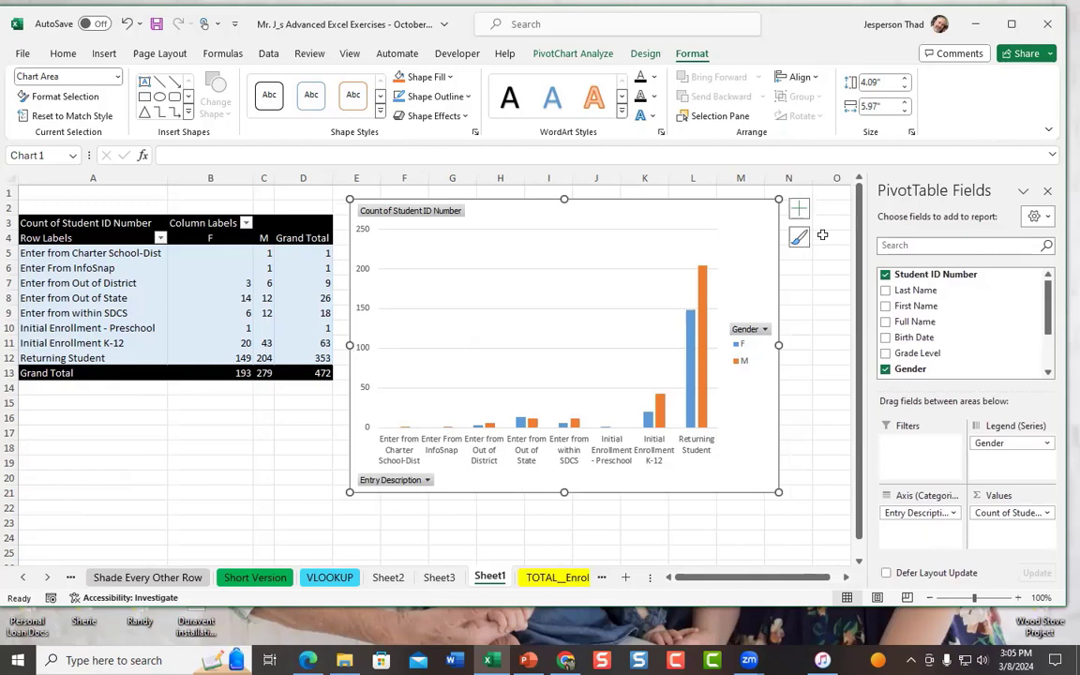
Add data labels to the columns of the PivotChart on Sheet1 and look at the available chart styles
{"action": "left_click", "coordinate": [799, 213]}
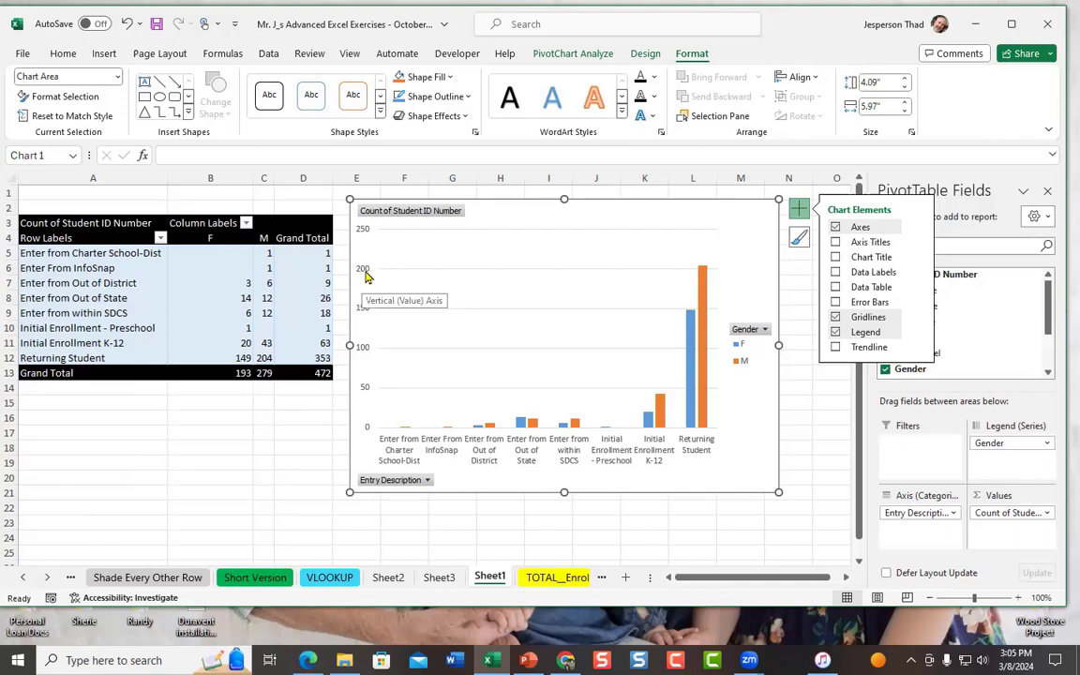
{"action": "left_click", "coordinate": [835, 272]}
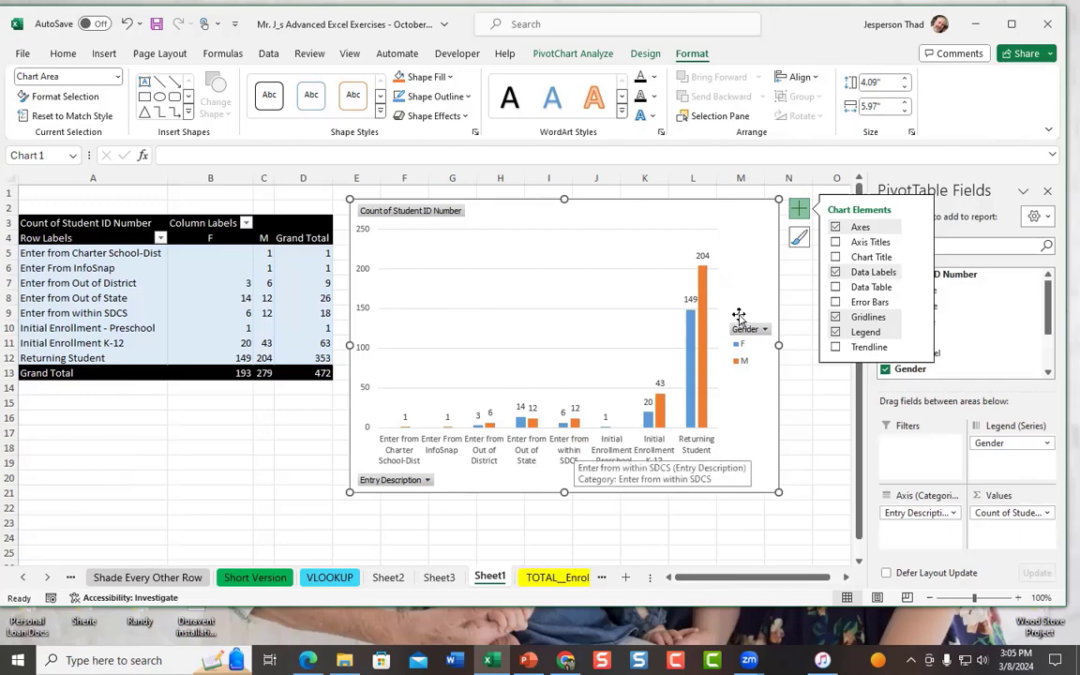
{"action": "left_click", "coordinate": [799, 238]}
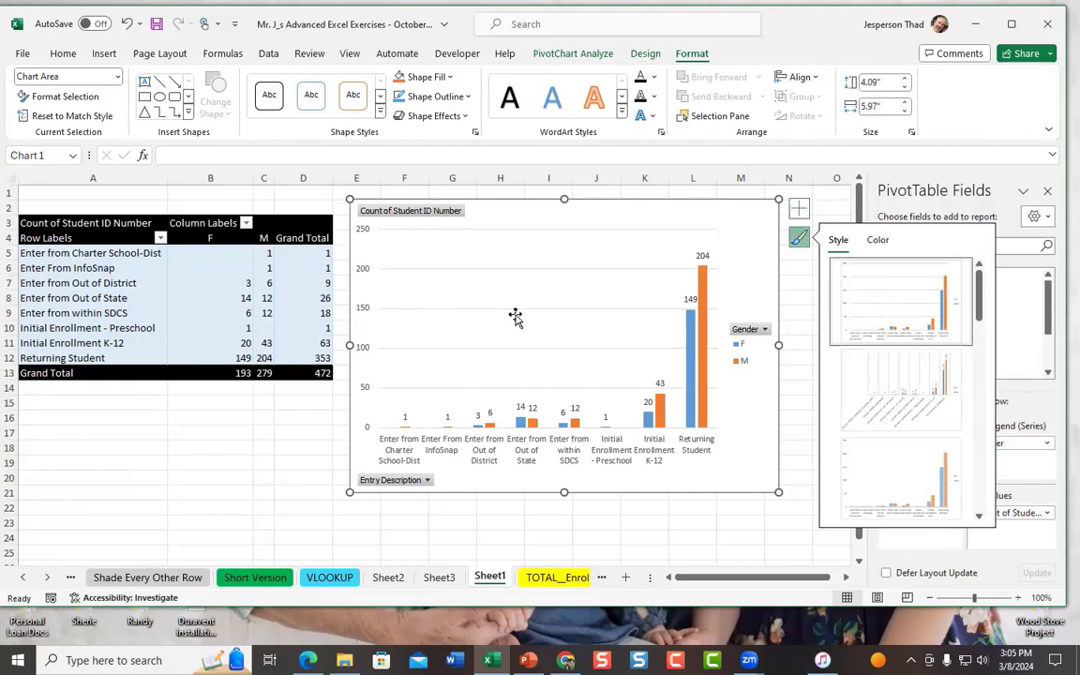
{"action": "left_click", "coordinate": [253, 427]}
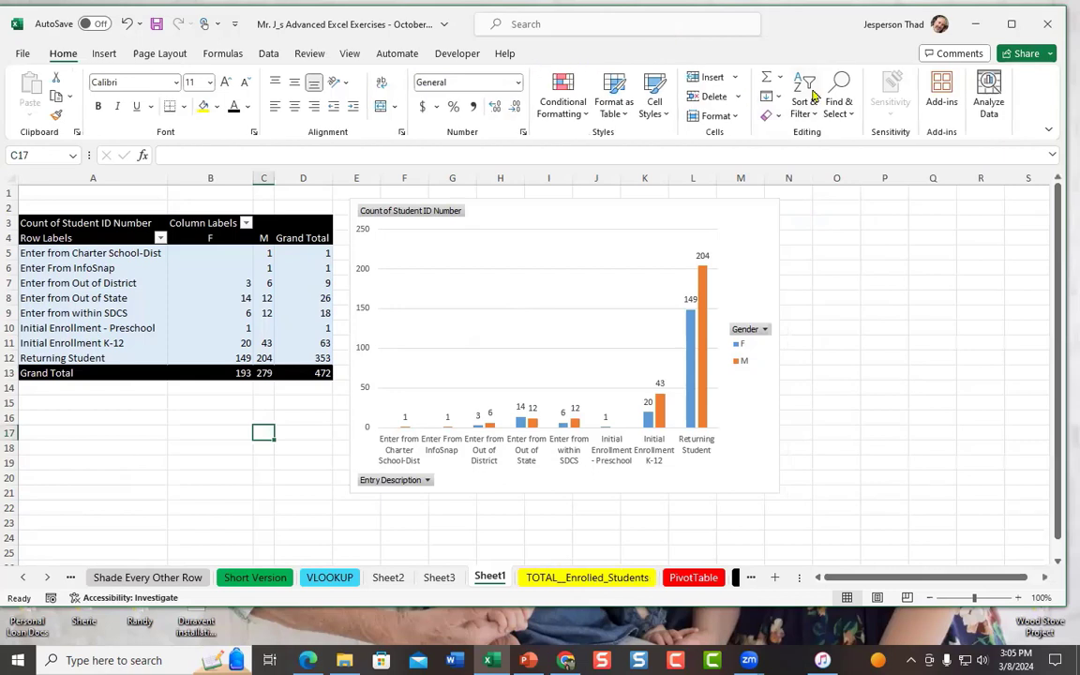
Apply the dark gray gradient chart style with solid blue and orange columns to the PivotChart
{"action": "left_click", "coordinate": [245, 296]}
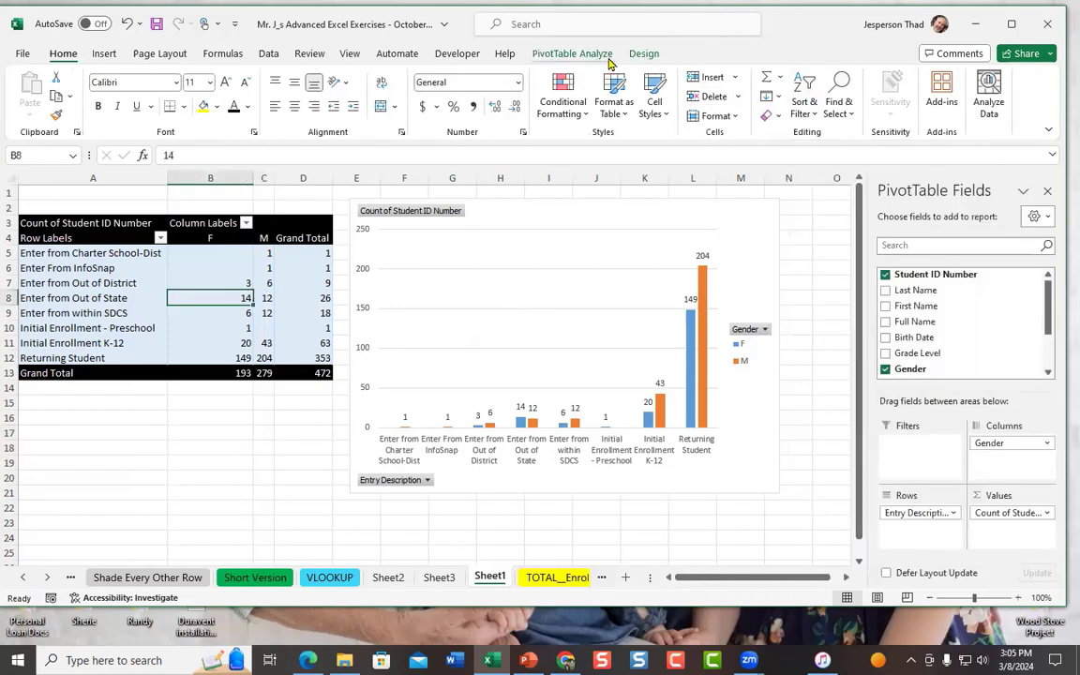
{"action": "left_click", "coordinate": [447, 277]}
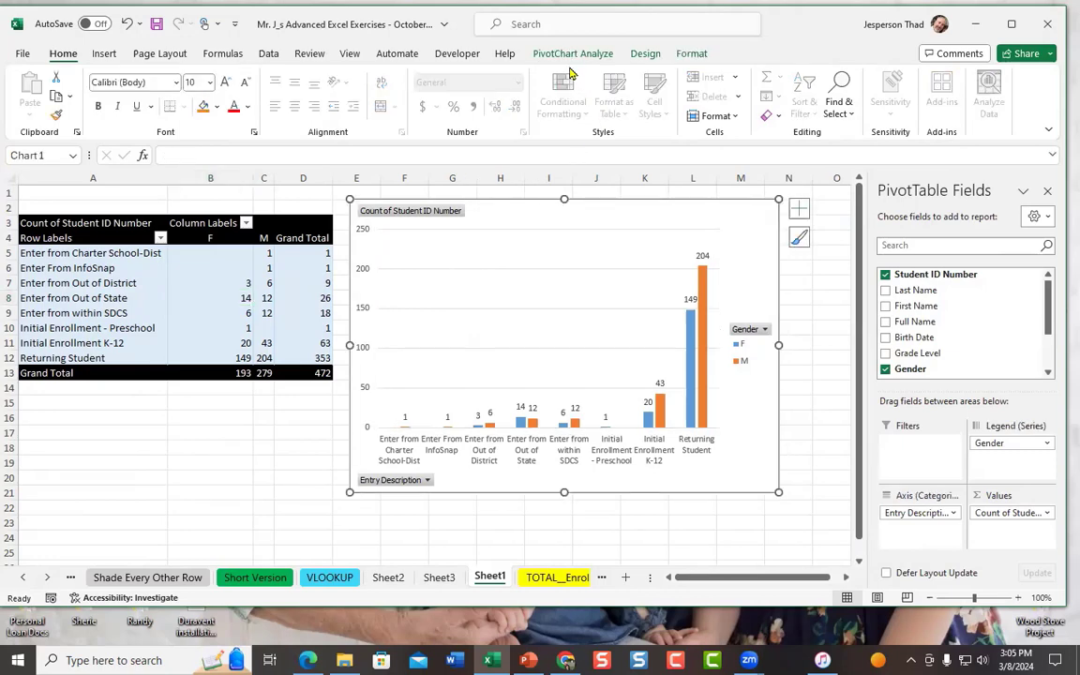
{"action": "left_click", "coordinate": [693, 54]}
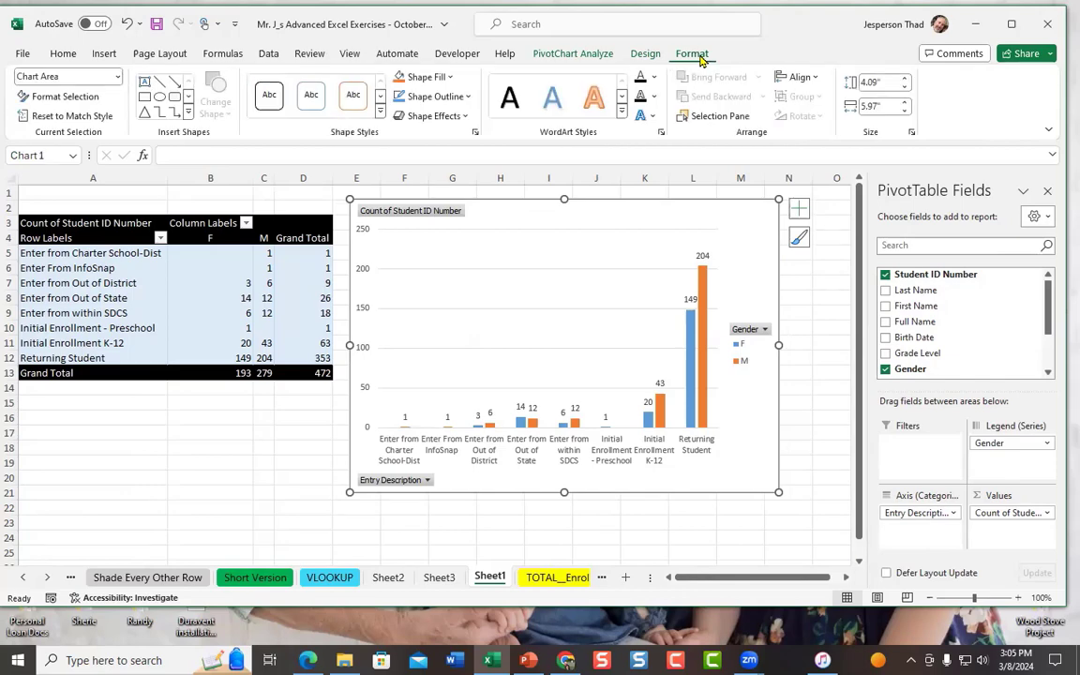
{"action": "left_click", "coordinate": [645, 56]}
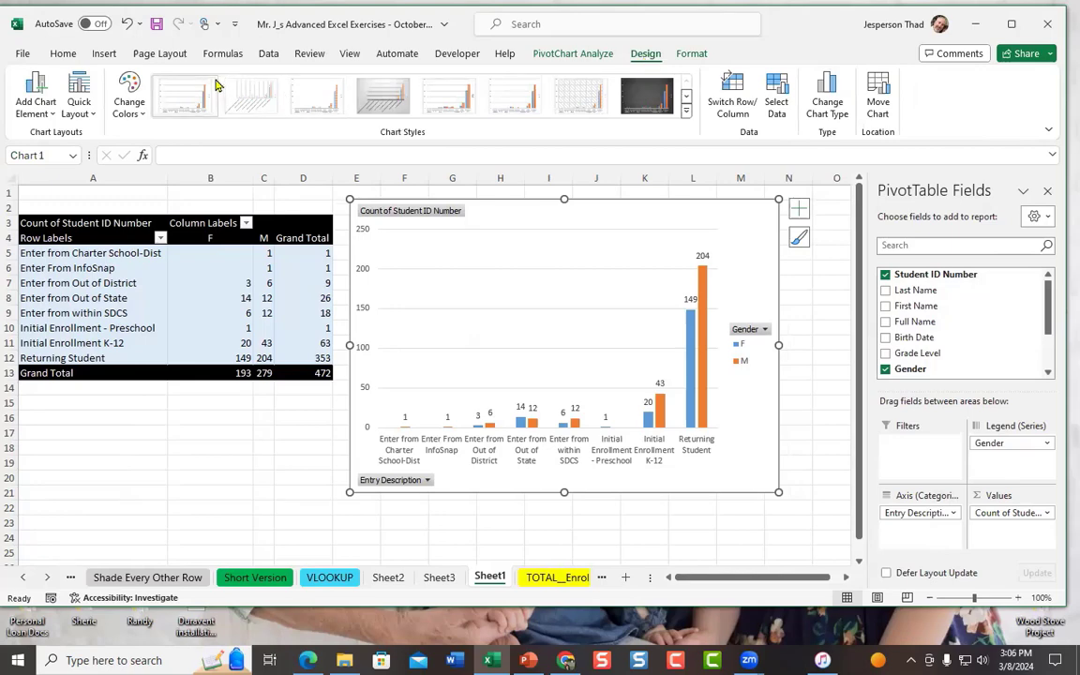
{"action": "left_click", "coordinate": [685, 113]}
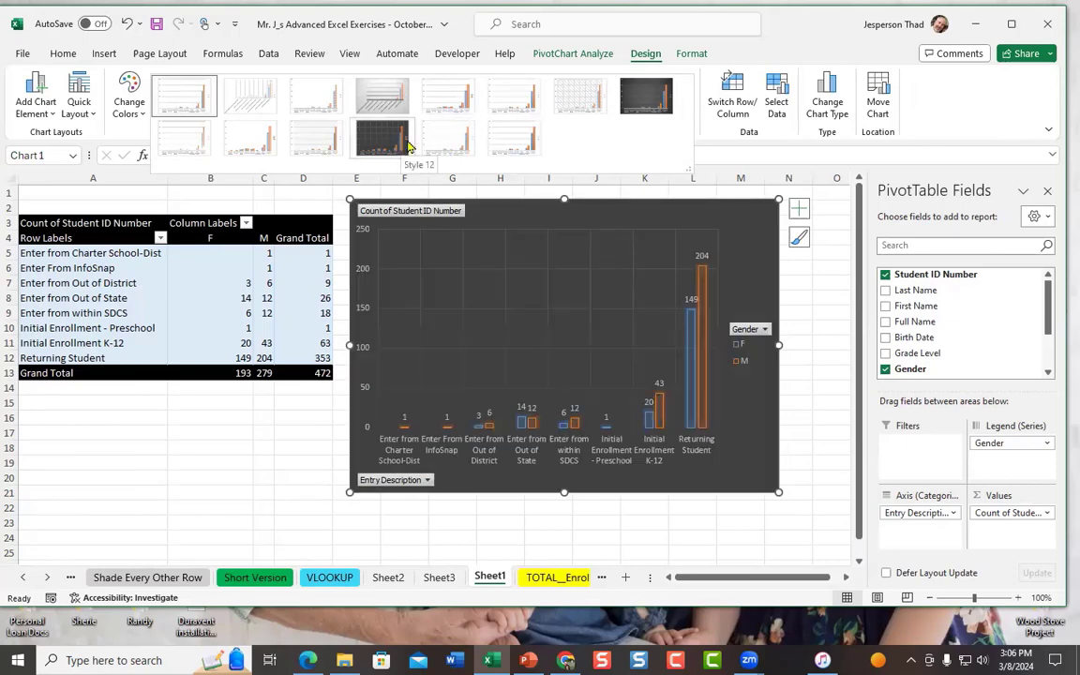
{"action": "left_click", "coordinate": [638, 98]}
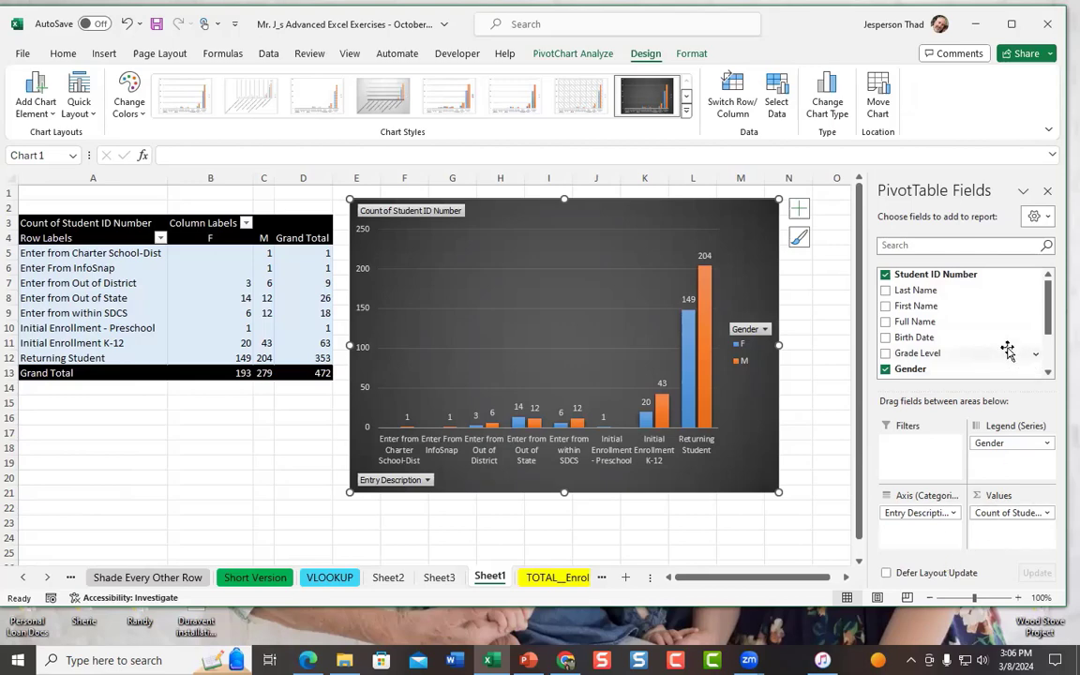
Filter the PivotChart's Gender field to show only F
{"action": "left_click", "coordinate": [764, 330]}
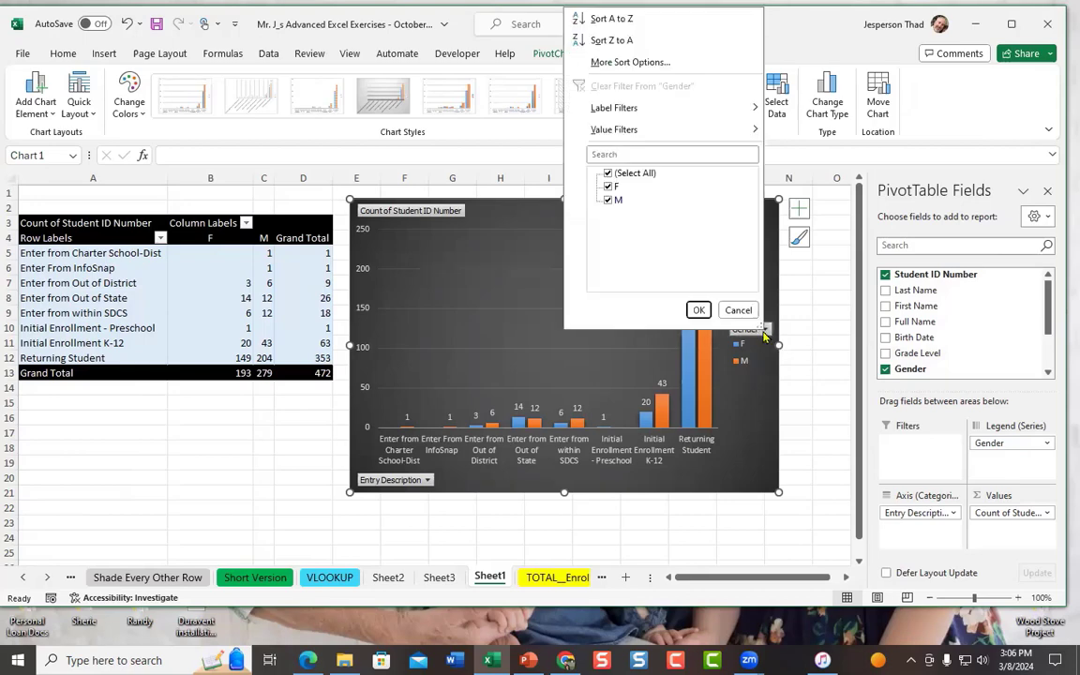
{"action": "left_click", "coordinate": [608, 174]}
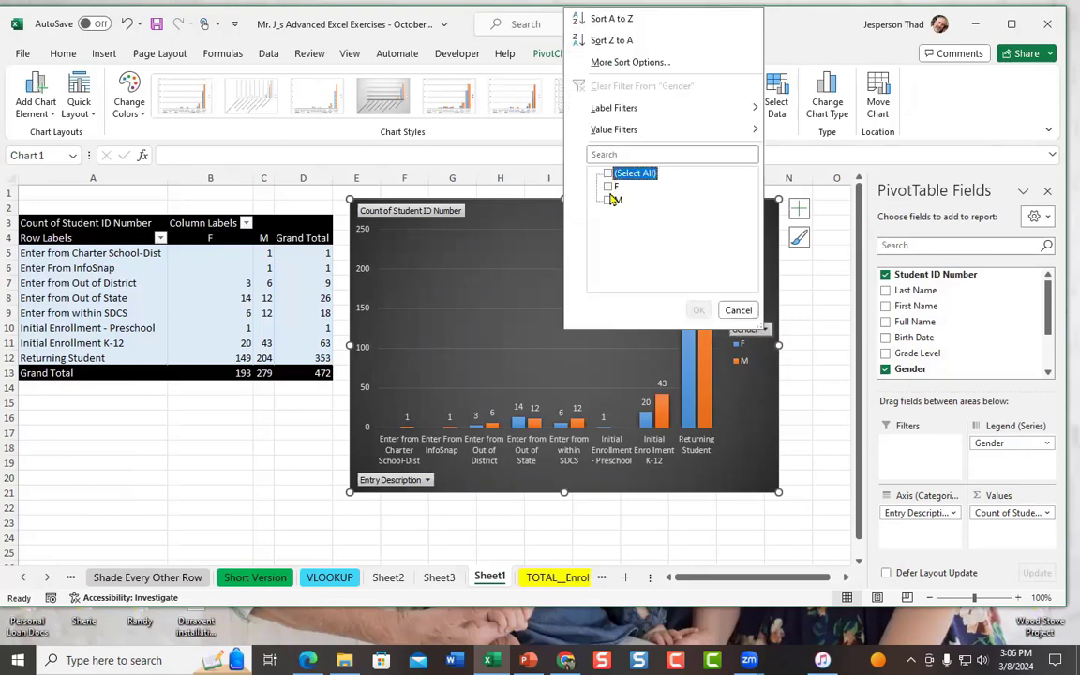
{"action": "left_click", "coordinate": [607, 187]}
{"action": "left_click", "coordinate": [698, 310]}
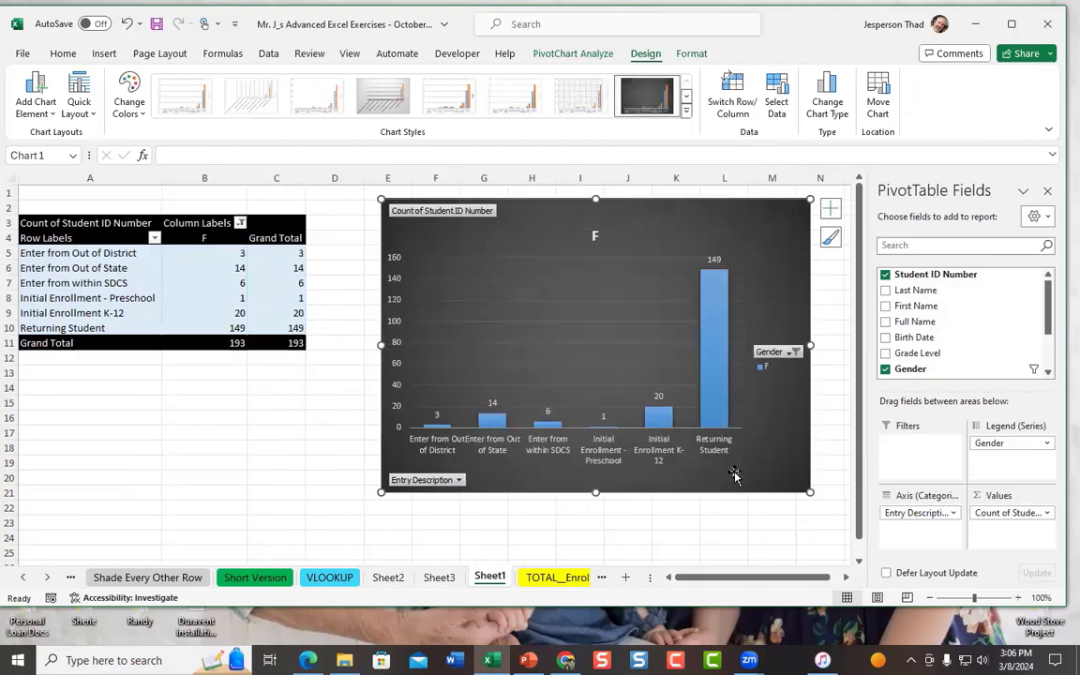
Include M again in the PivotChart's Gender filter and view the Entry Description filter options without changing them
{"action": "left_click", "coordinate": [794, 351]}
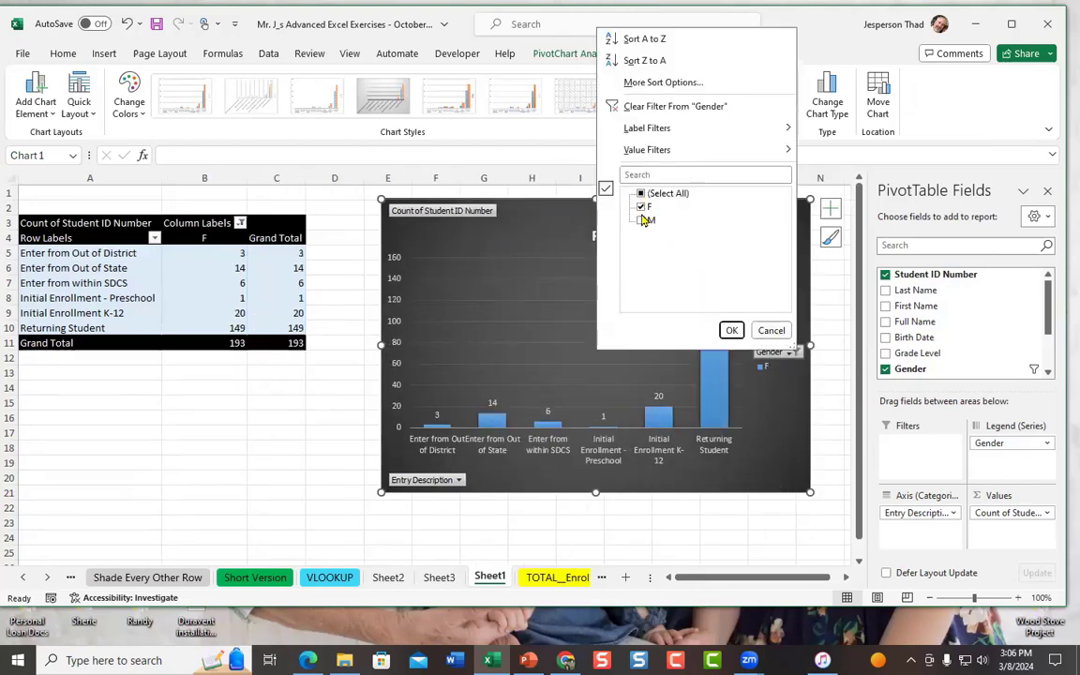
{"action": "left_click", "coordinate": [641, 220]}
{"action": "left_click", "coordinate": [730, 331]}
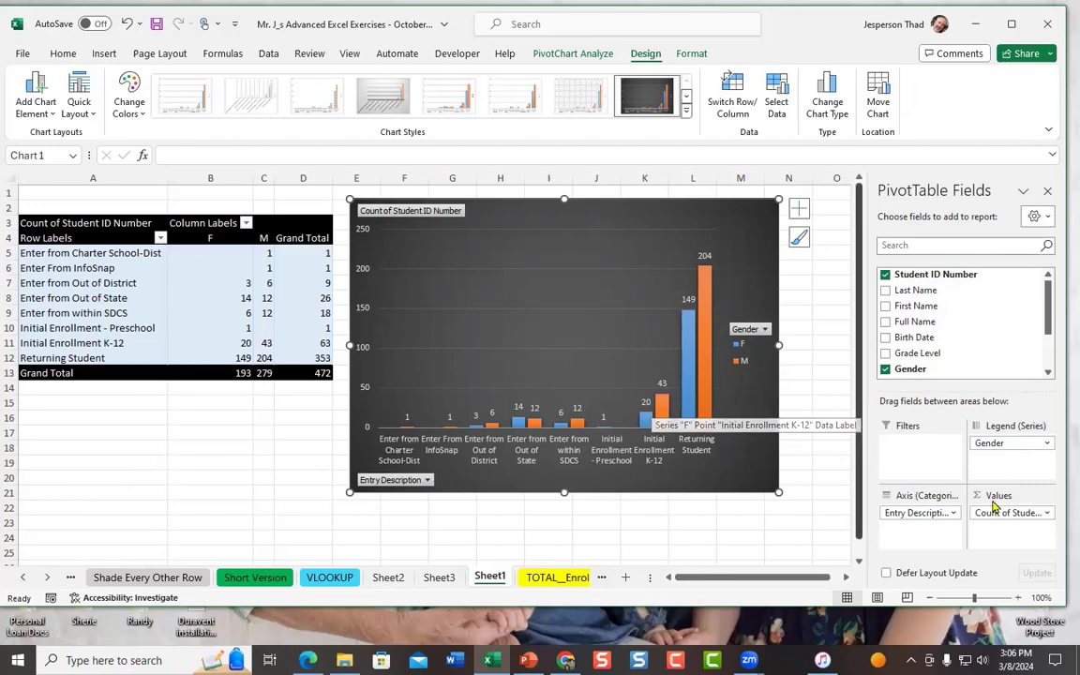
{"action": "left_click", "coordinate": [427, 480]}
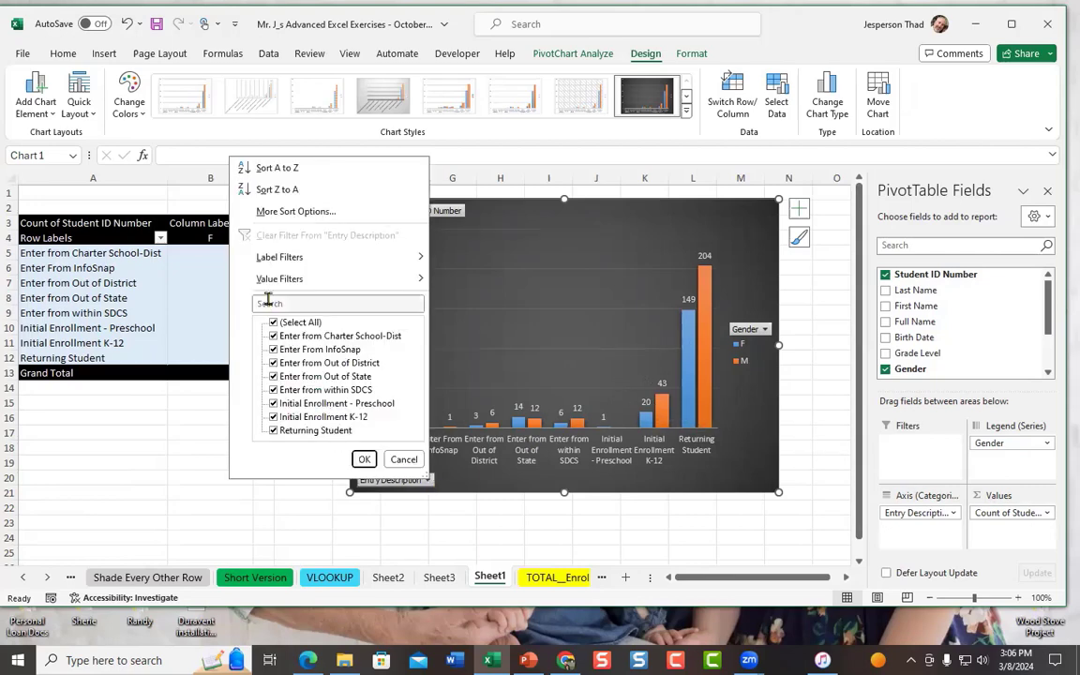
{"action": "left_click", "coordinate": [404, 459]}
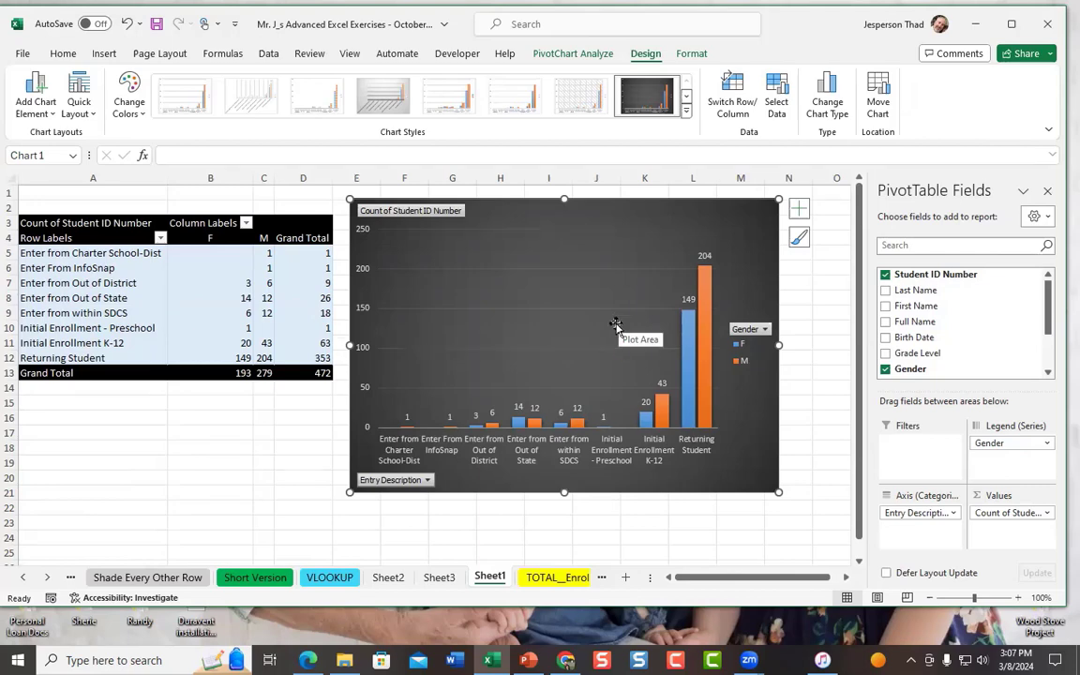
Review the source data on TOTAL__Enrolled_Students and the extracted Out of State records on Sheet3, returning to the PivotChart on Sheet1
{"action": "left_click", "coordinate": [536, 579]}
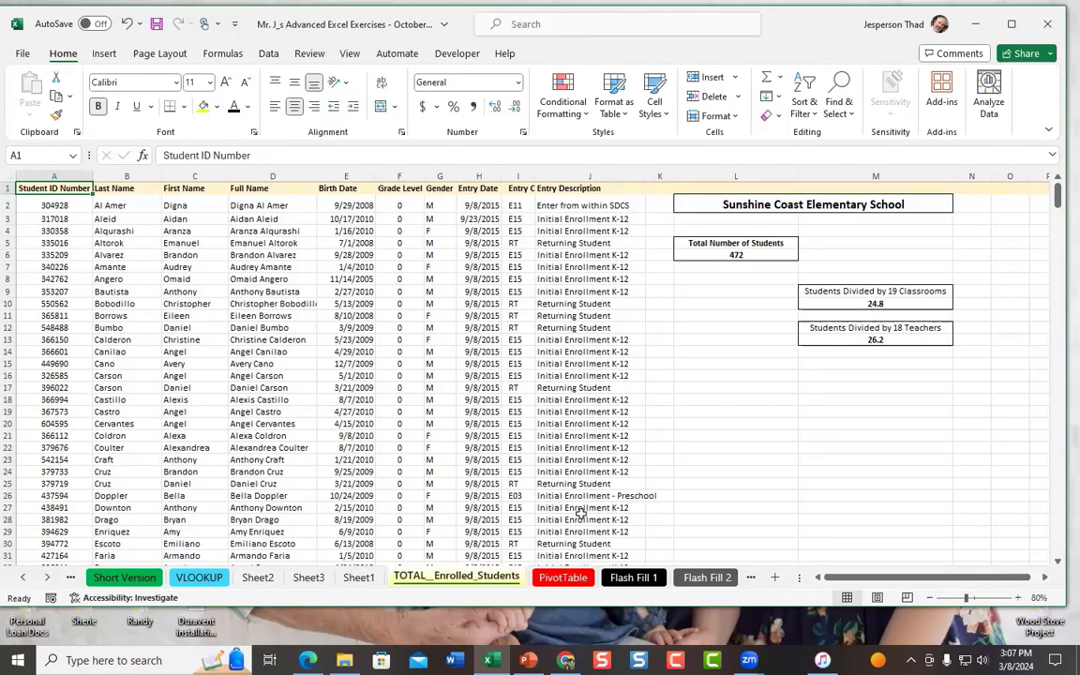
{"action": "left_click", "coordinate": [105, 54]}
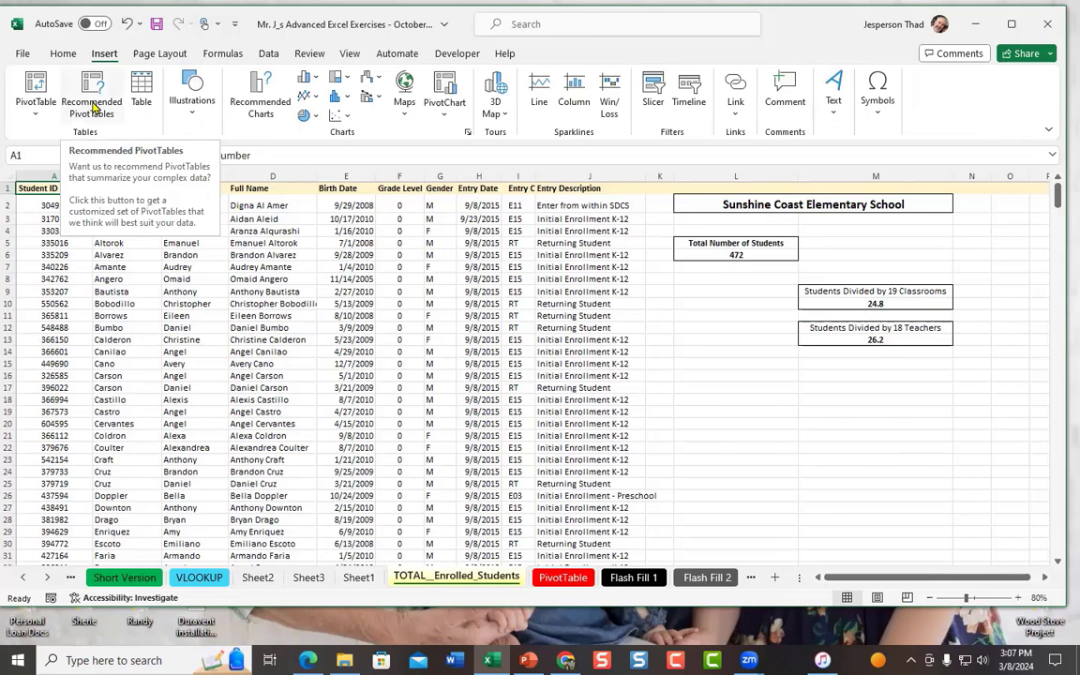
{"action": "left_click", "coordinate": [366, 579]}
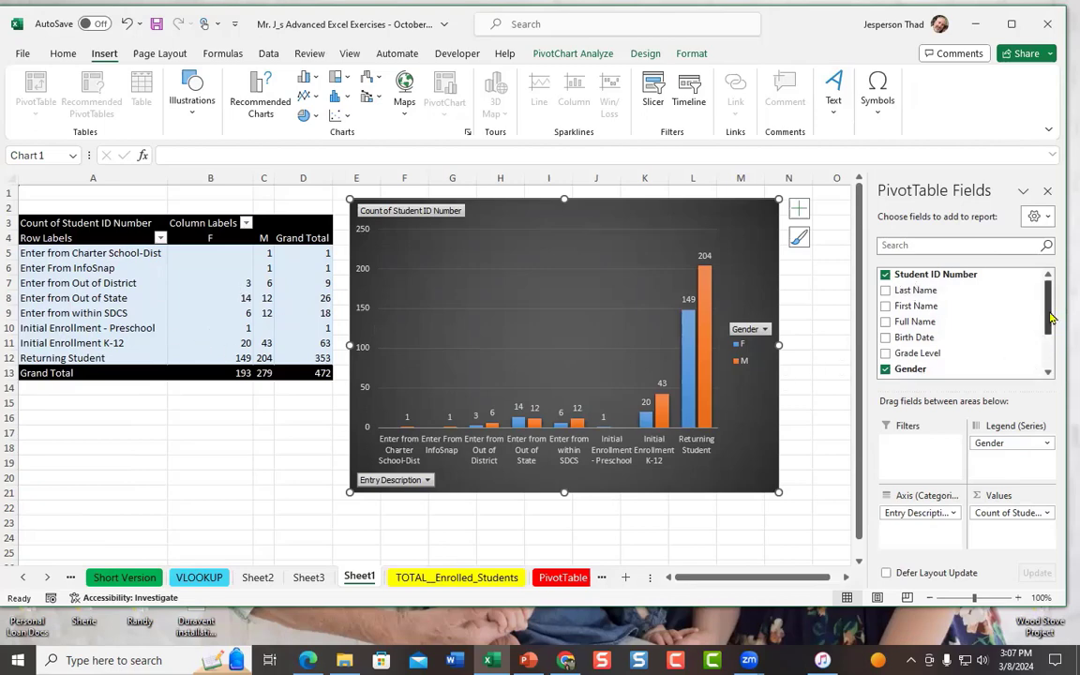
{"action": "mouse_move", "coordinate": [1050, 324]}
{"action": "left_mouse_down"}
{"action": "mouse_move", "coordinate": [1050, 356]}
{"action": "mouse_move", "coordinate": [1053, 314]}
{"action": "left_mouse_up"}
{"action": "left_click", "coordinate": [308, 577]}
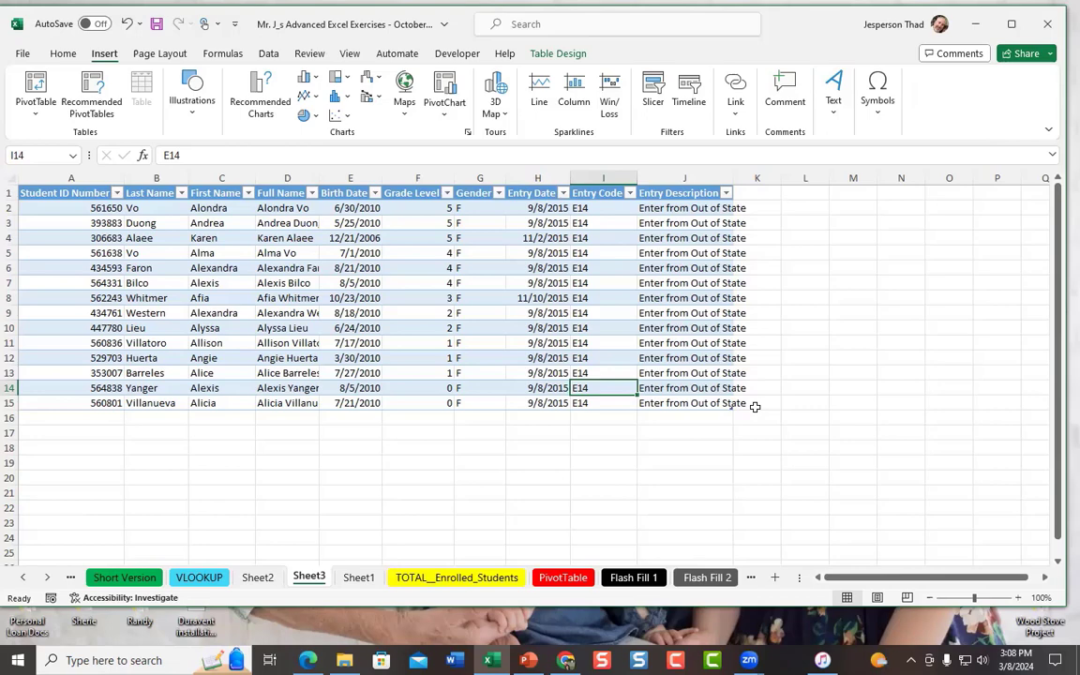
{"action": "left_click", "coordinate": [359, 578]}
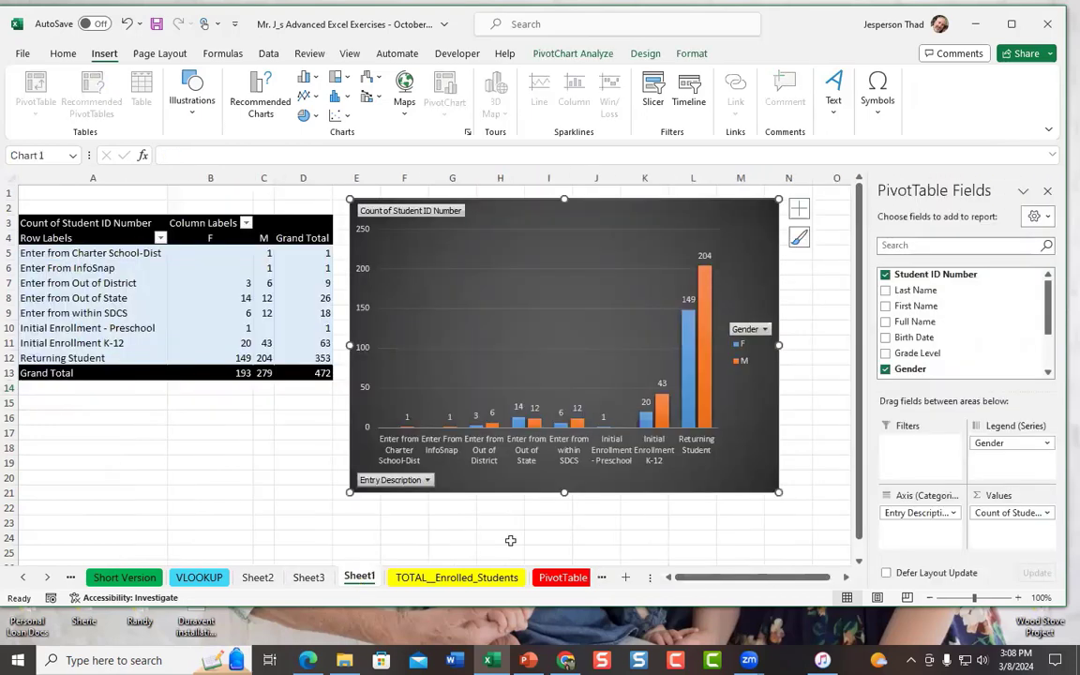